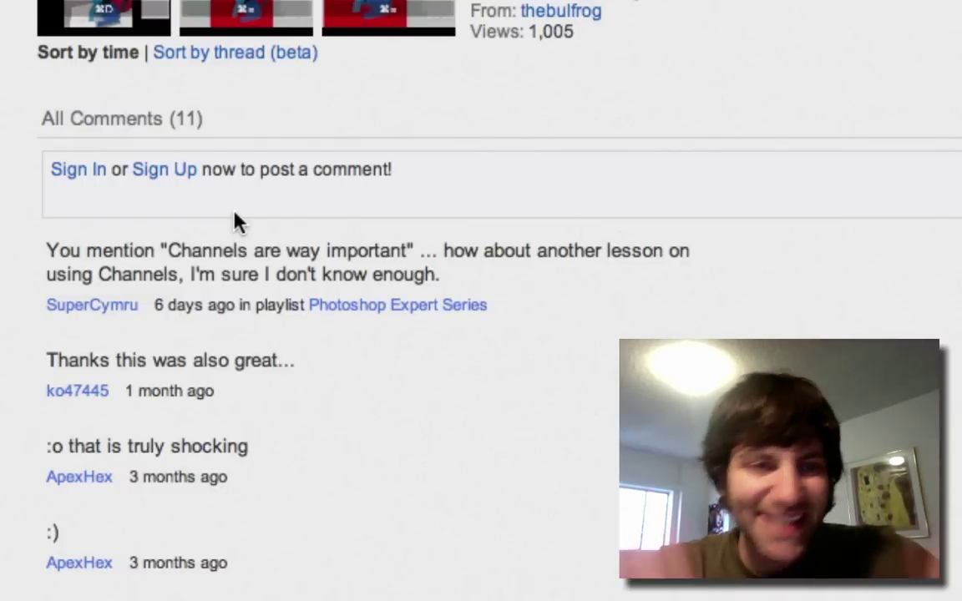
Switch from the browser to Photoshop to show the crayon colour wheel image
{"action": "key", "text": "super+Tab"}
{"action": "key", "text": "super+Tab"}
{"action": "key", "text": "Tab"}
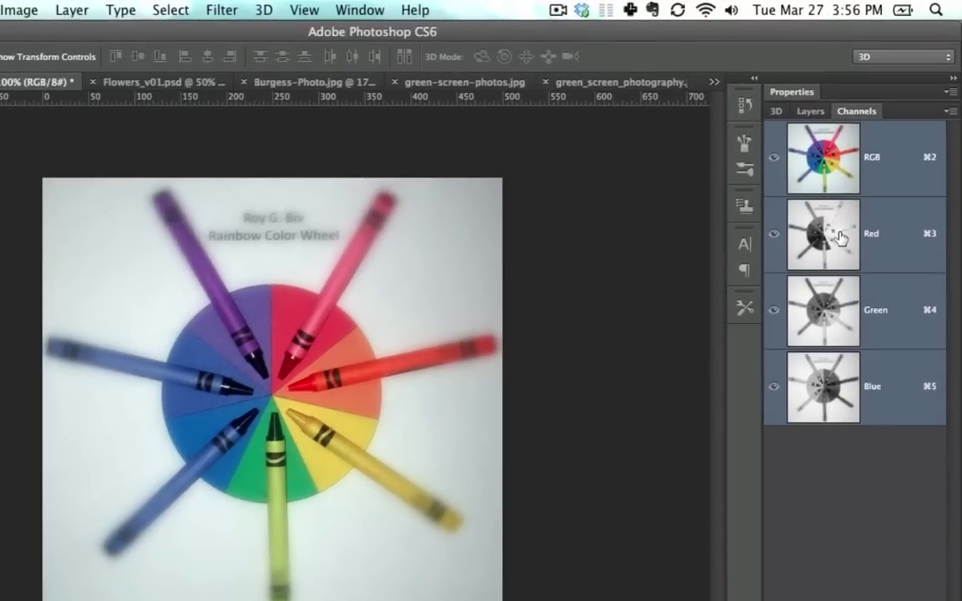
{"action": "left_click", "coordinate": [863, 198]}
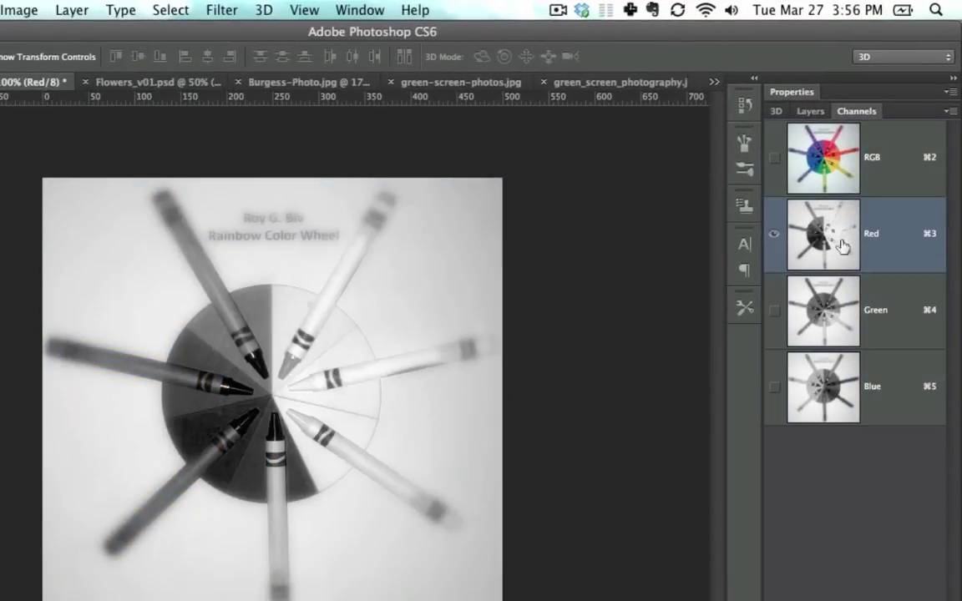
{"action": "left_click", "coordinate": [845, 341]}
{"action": "left_click", "coordinate": [841, 408]}
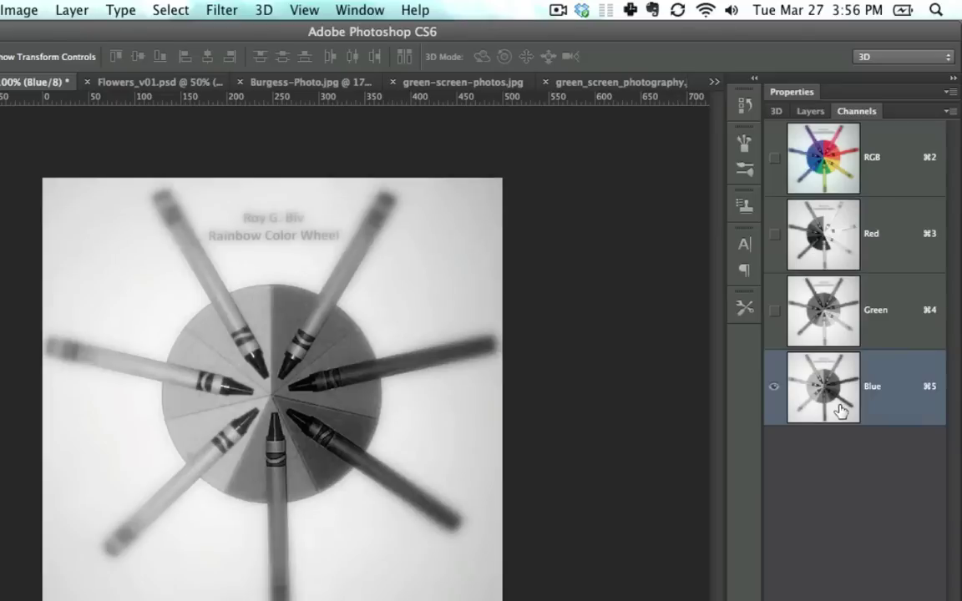
{"action": "left_click", "coordinate": [847, 158]}
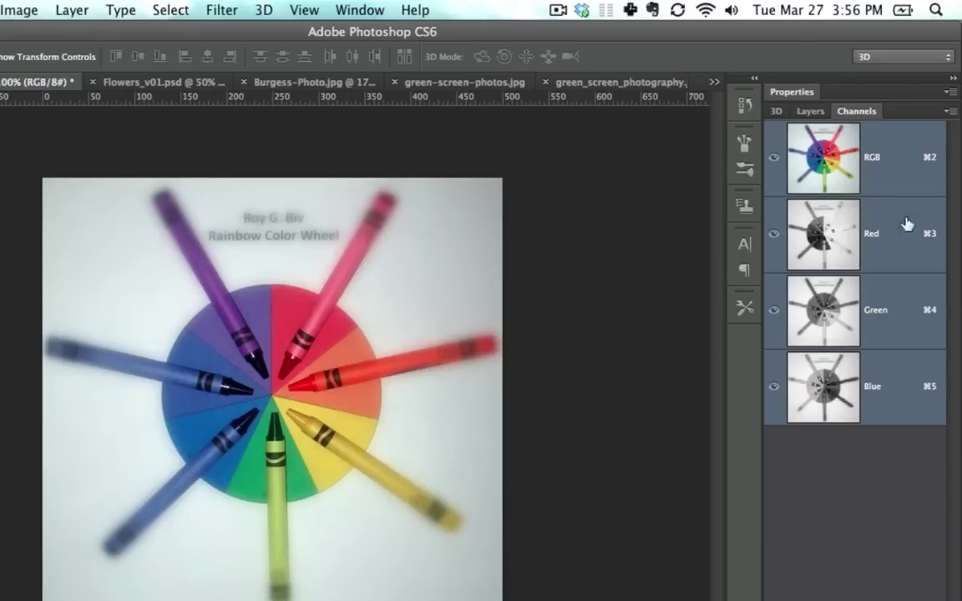
{"action": "left_click", "coordinate": [343, 12]}
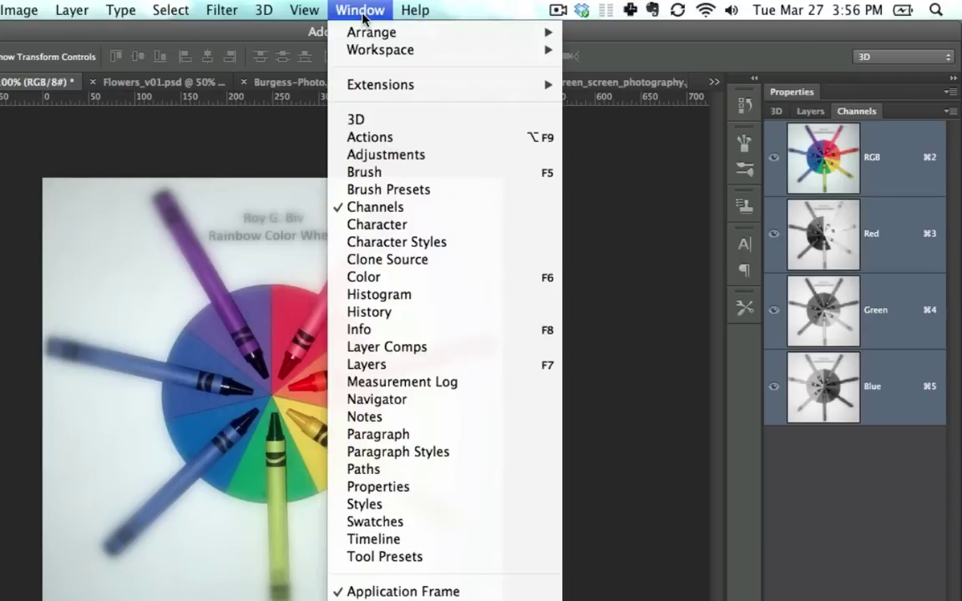
{"action": "left_click", "coordinate": [384, 207]}
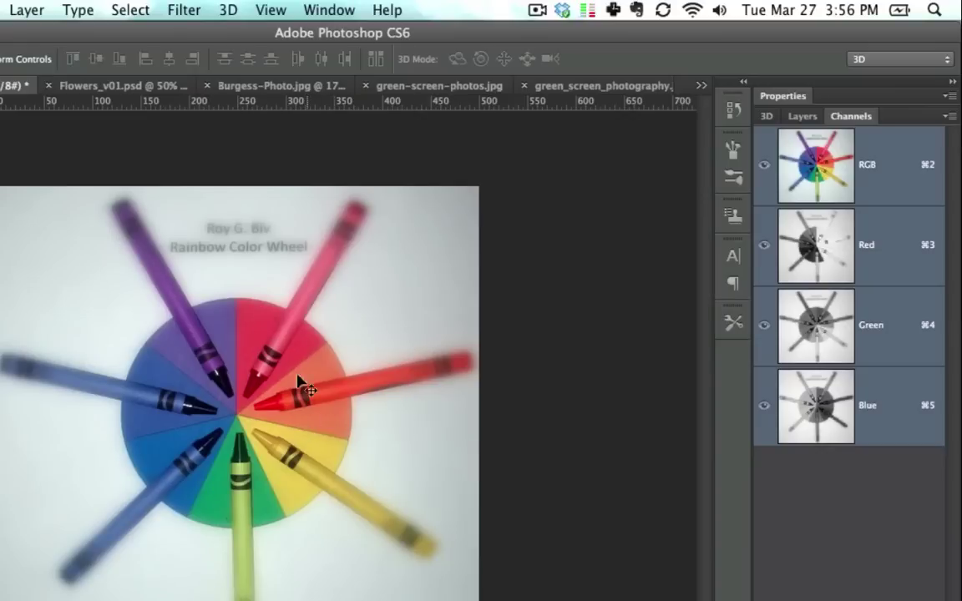
{"action": "left_click", "coordinate": [794, 249]}
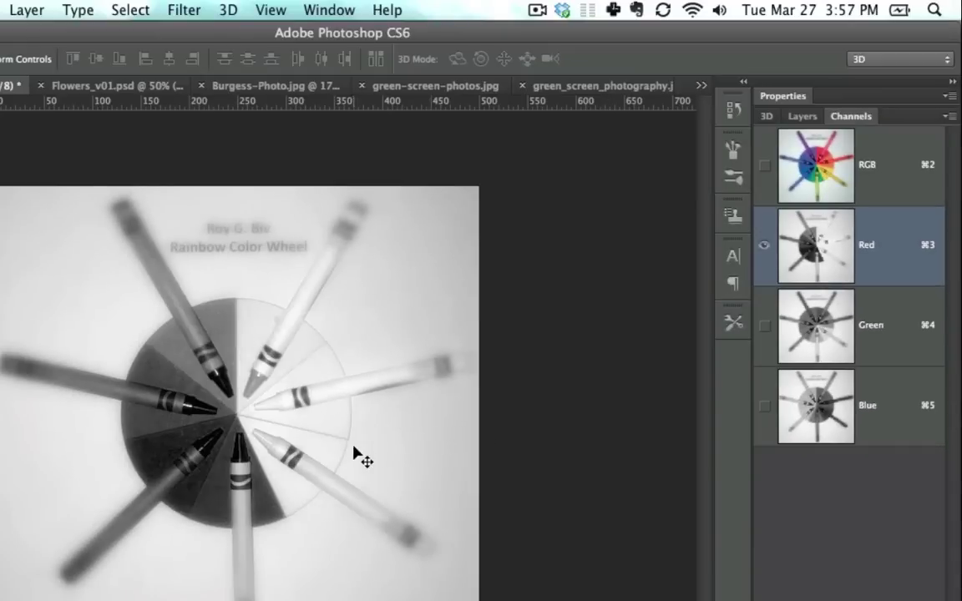
{"action": "left_click", "coordinate": [806, 162]}
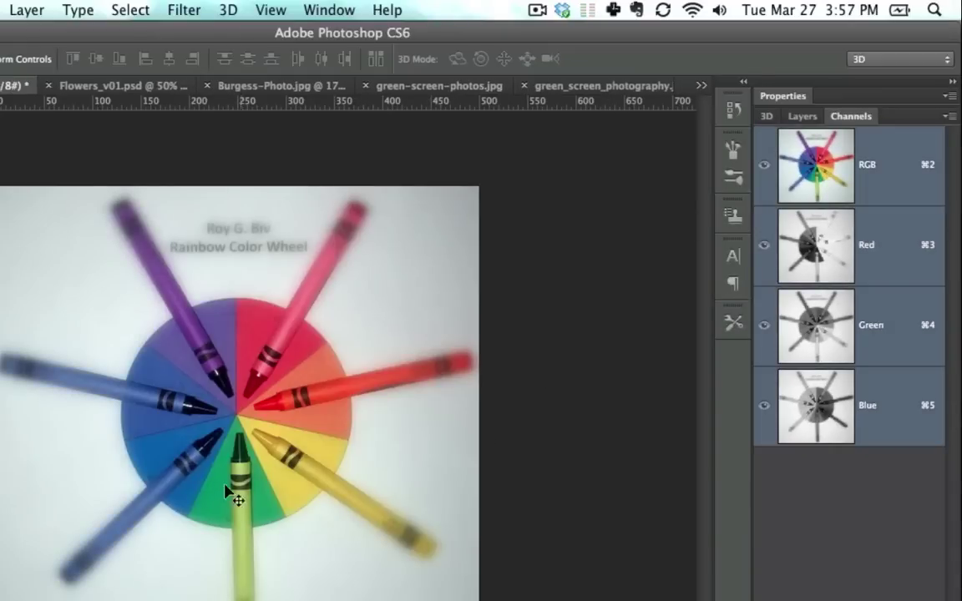
{"action": "key", "text": "super+4"}
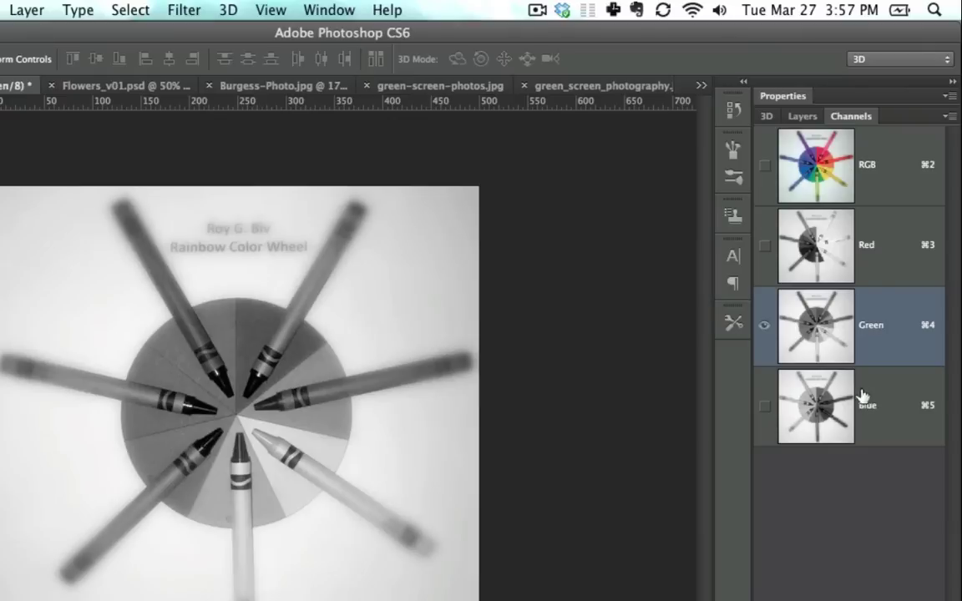
{"action": "left_click", "coordinate": [831, 409]}
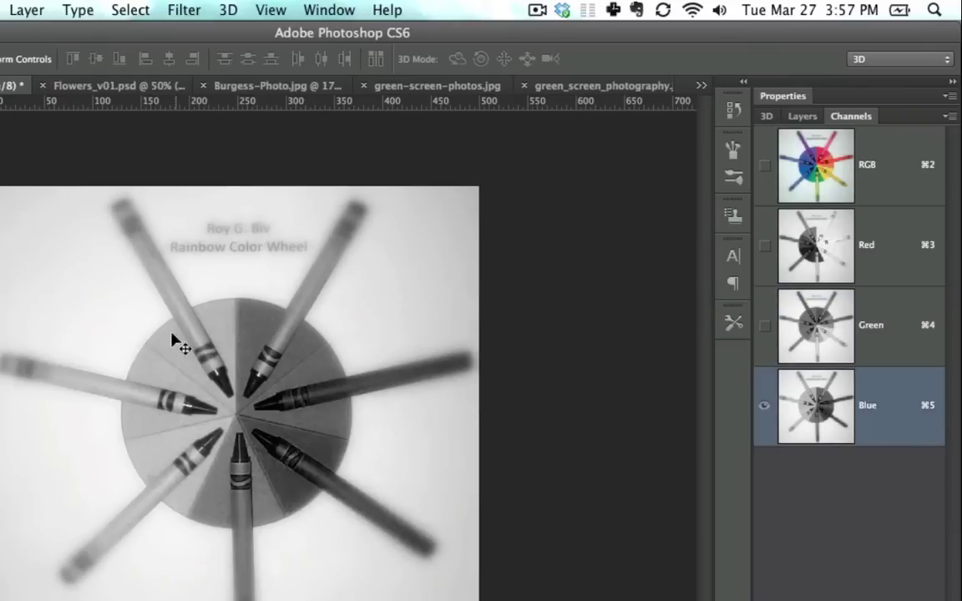
{"action": "key", "text": "super+2"}
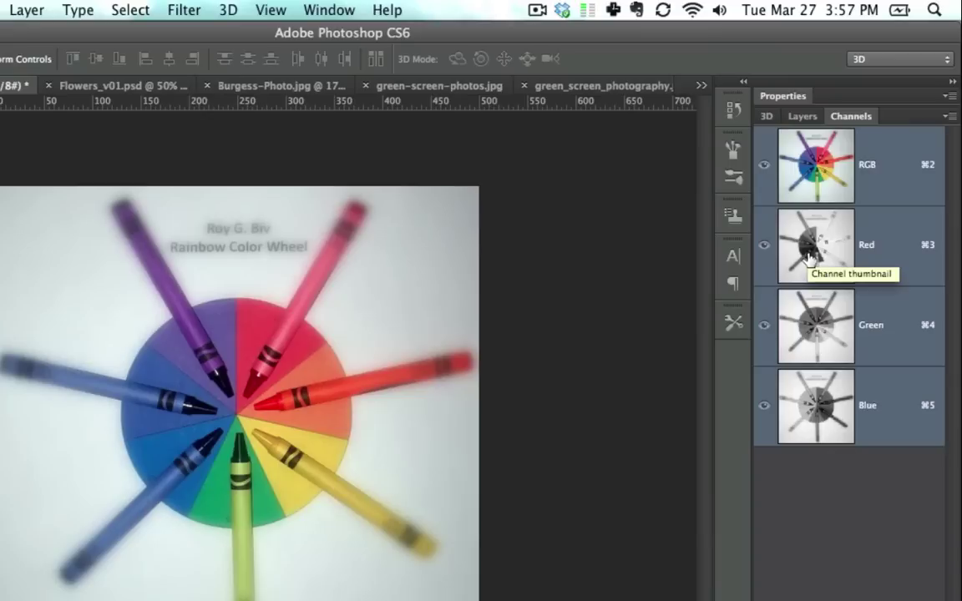
In Flowers_v01.psd, drag the blue, red and green channel images onto each other over the Red Channel slot
{"action": "left_click", "coordinate": [129, 95]}
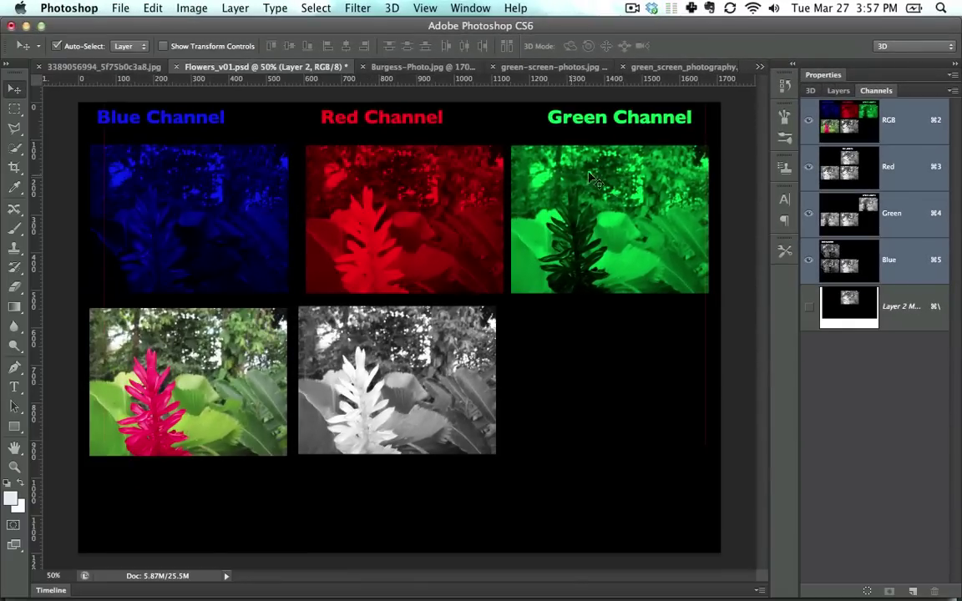
{"action": "left_click_drag", "start_coordinate": [165, 215], "coordinate": [400, 209]}
{"action": "left_click_drag", "start_coordinate": [587, 224], "coordinate": [655, 214]}
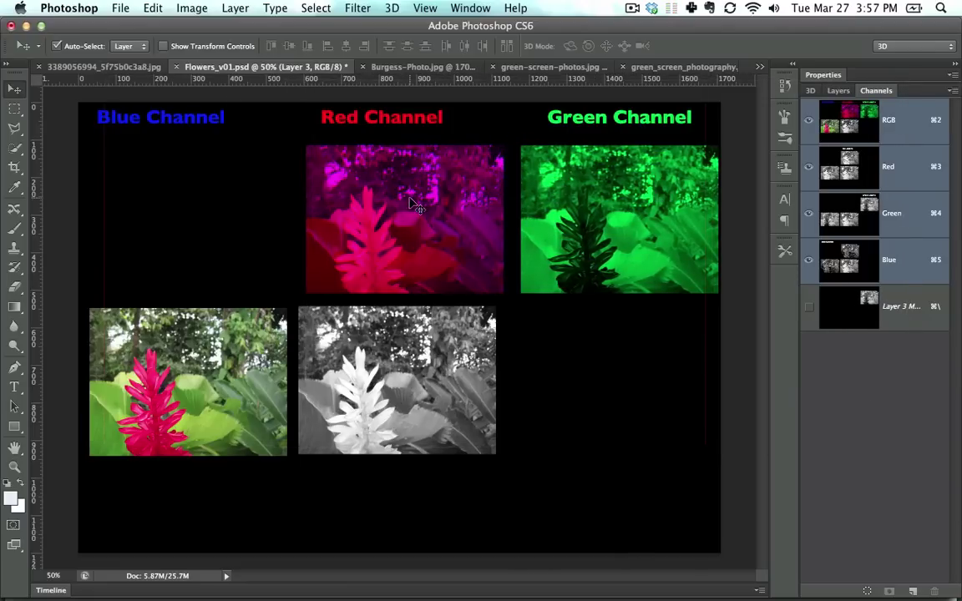
{"action": "left_click_drag", "start_coordinate": [409, 205], "coordinate": [187, 204]}
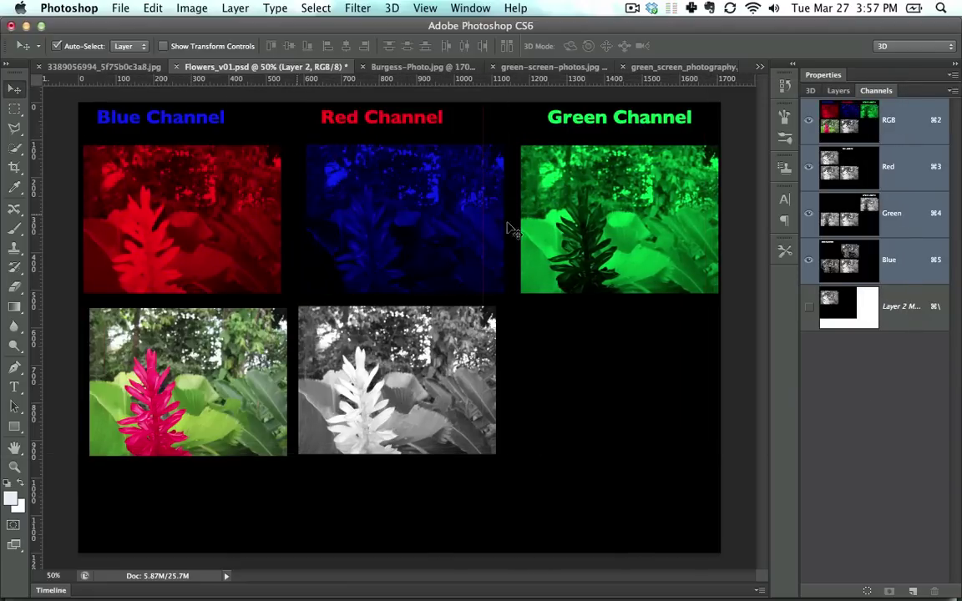
{"action": "left_click_drag", "start_coordinate": [612, 219], "coordinate": [459, 215]}
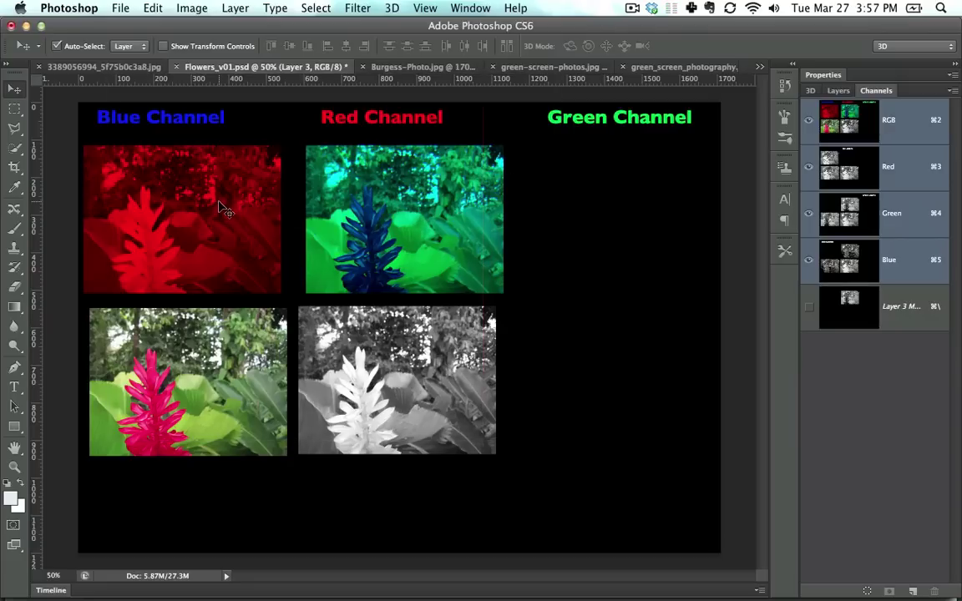
{"action": "left_click_drag", "start_coordinate": [226, 209], "coordinate": [448, 219]}
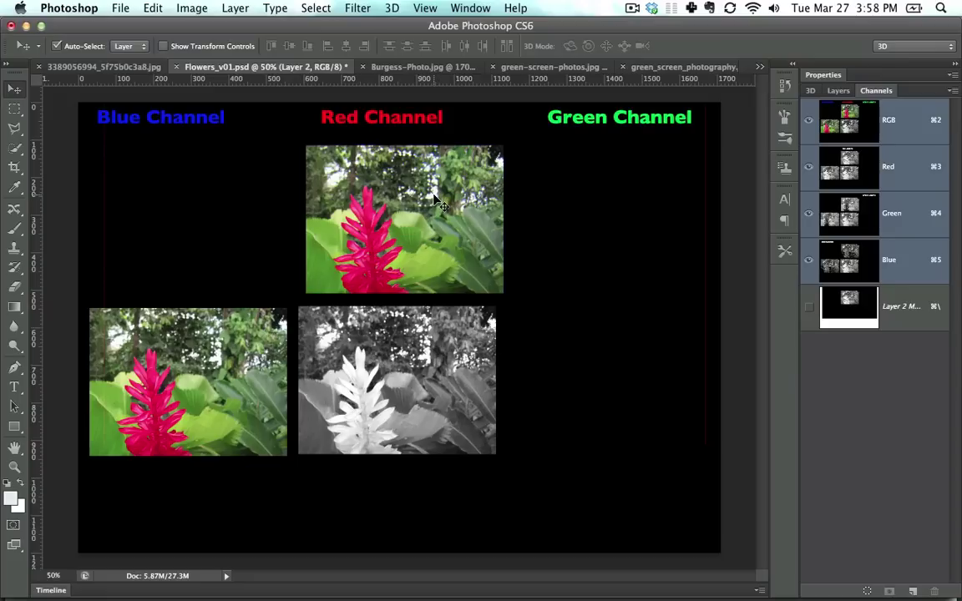
Zoom in on the stacked flowers and offset the blue and green images to misalign the stack
{"action": "key", "text": "z"}
{"action": "left_click_drag", "start_coordinate": [303, 144], "coordinate": [319, 237]}
{"action": "key", "text": "v"}
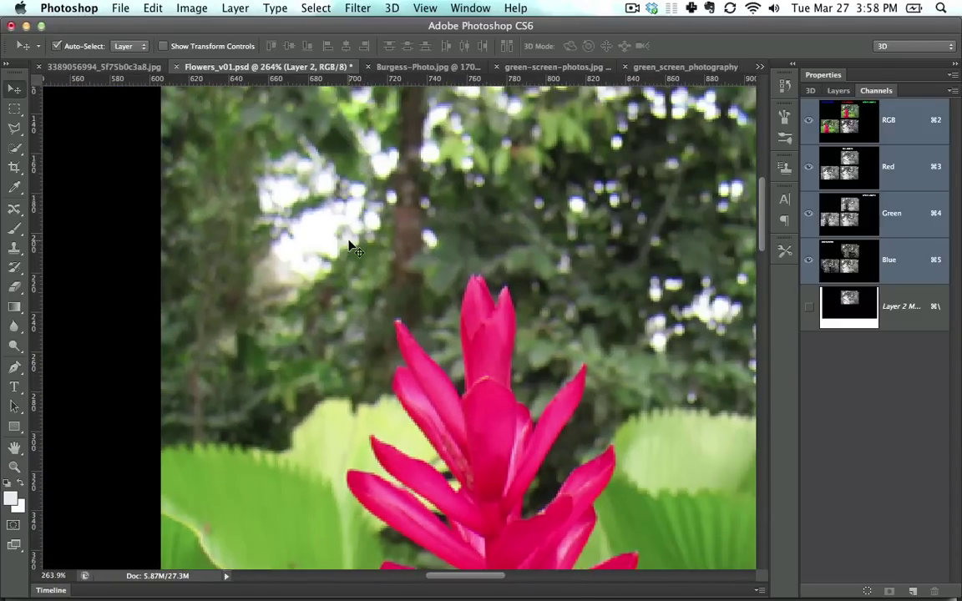
{"action": "key", "text": "super+minus"}
{"action": "left_click_drag", "start_coordinate": [455, 235], "coordinate": [361, 267]}
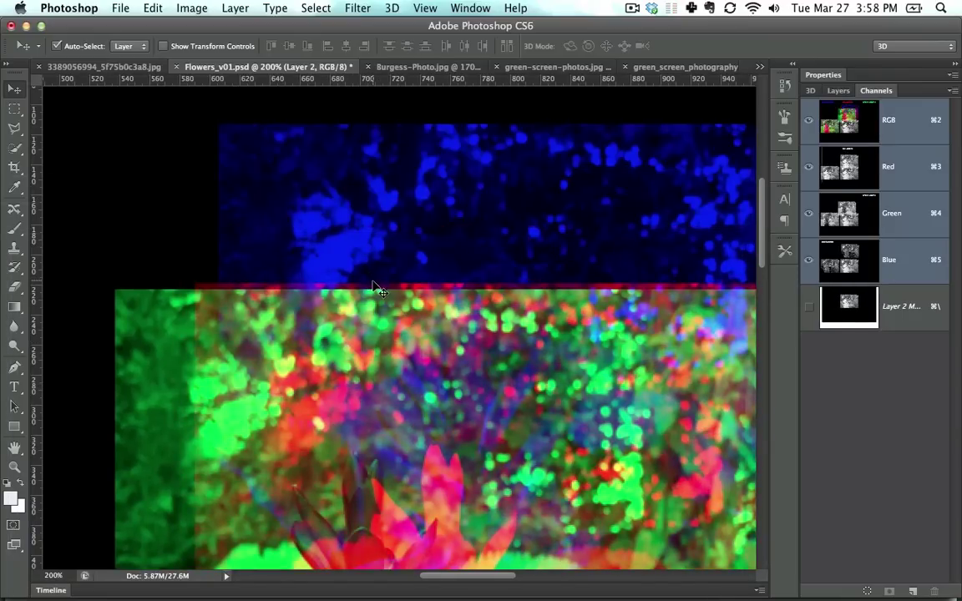
{"action": "left_click_drag", "start_coordinate": [414, 225], "coordinate": [460, 389]}
{"action": "left_click_drag", "start_coordinate": [359, 325], "coordinate": [338, 191]}
{"action": "key", "text": "super+minus"}
{"action": "key", "text": "super+minus"}
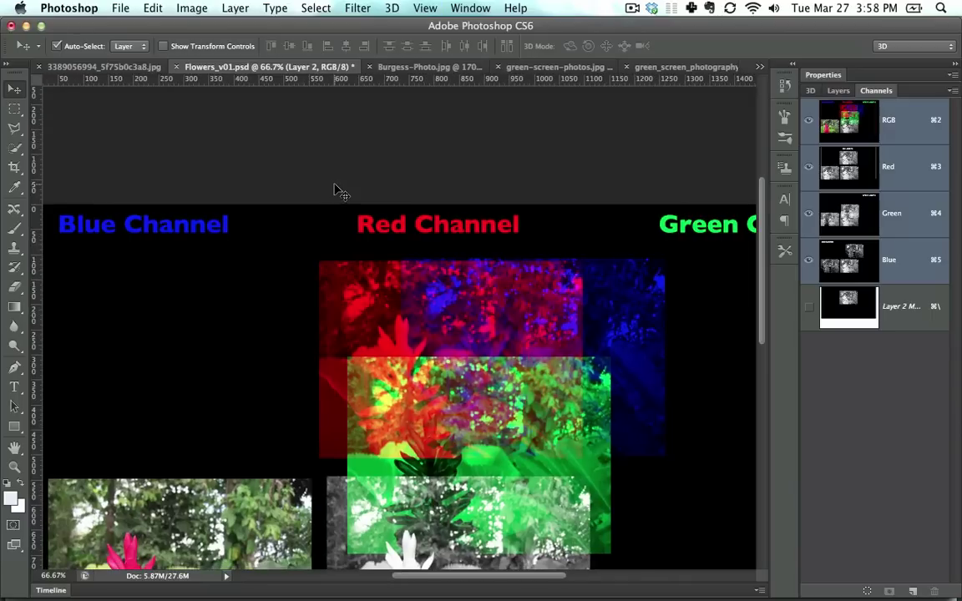
Rearrange the green, blue and red images, ending with them dropped onto the Red Channel stack
{"action": "left_click_drag", "start_coordinate": [448, 427], "coordinate": [188, 320]}
{"action": "left_click_drag", "start_coordinate": [255, 331], "coordinate": [233, 377]}
{"action": "left_click_drag", "start_coordinate": [377, 396], "coordinate": [374, 302]}
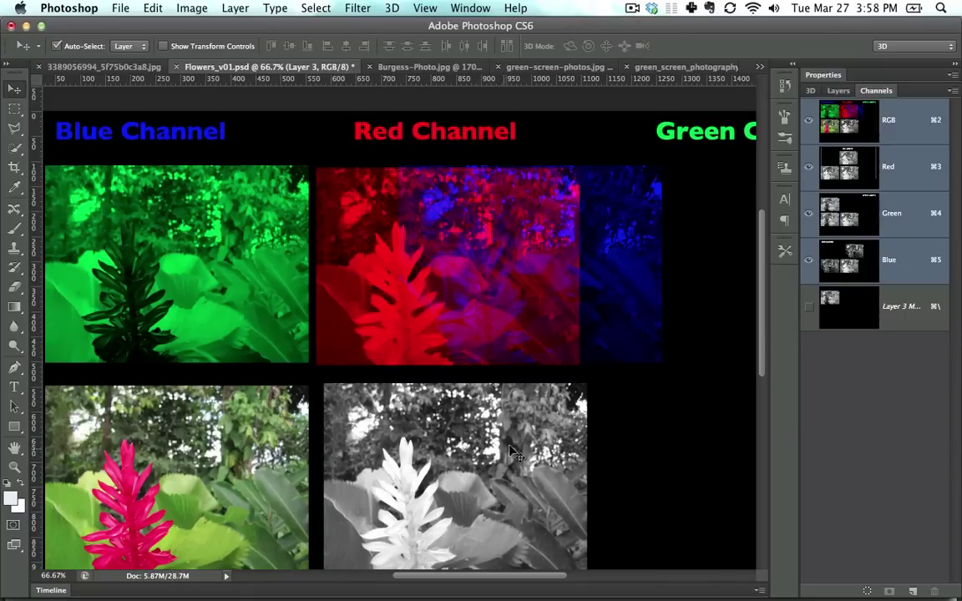
{"action": "left_click_drag", "start_coordinate": [632, 328], "coordinate": [732, 333]}
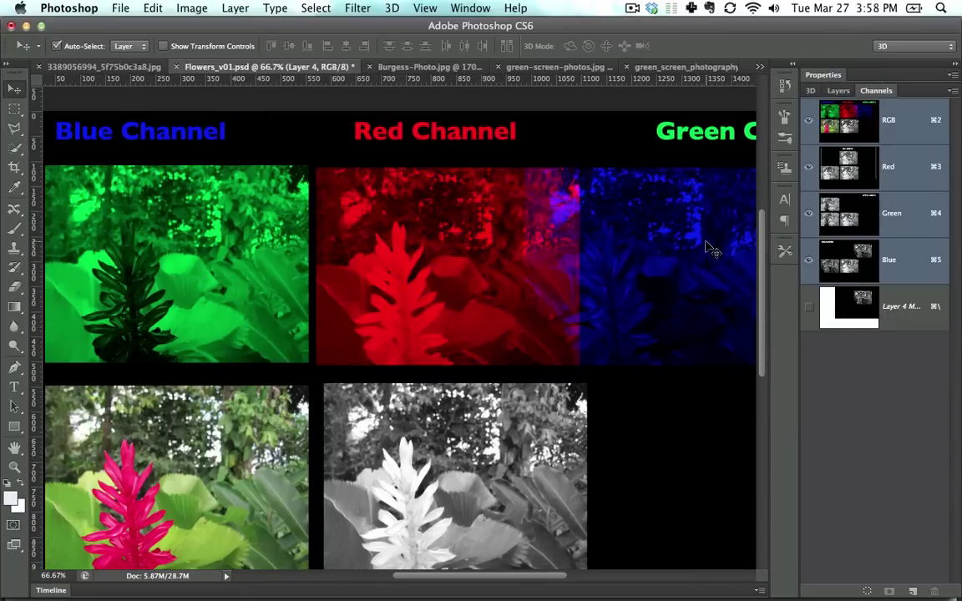
{"action": "left_click_drag", "start_coordinate": [595, 255], "coordinate": [326, 272]}
{"action": "left_click_drag", "start_coordinate": [254, 269], "coordinate": [593, 286]}
{"action": "left_click", "coordinate": [422, 426]}
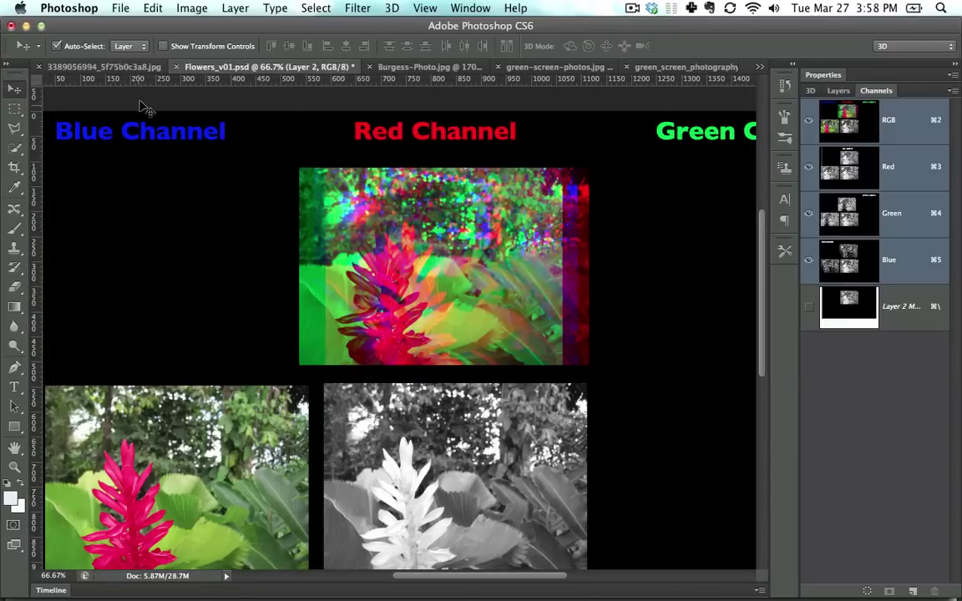
Convert the crayon colour wheel to CMYK Color through Image > Mode, accepting the warning
{"action": "left_click", "coordinate": [125, 67]}
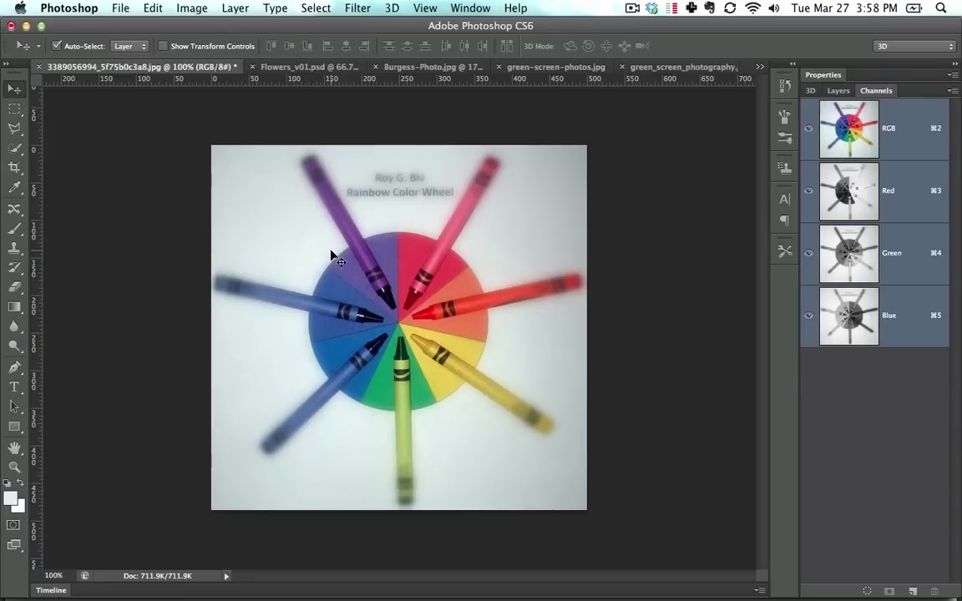
{"action": "left_click", "coordinate": [190, 9]}
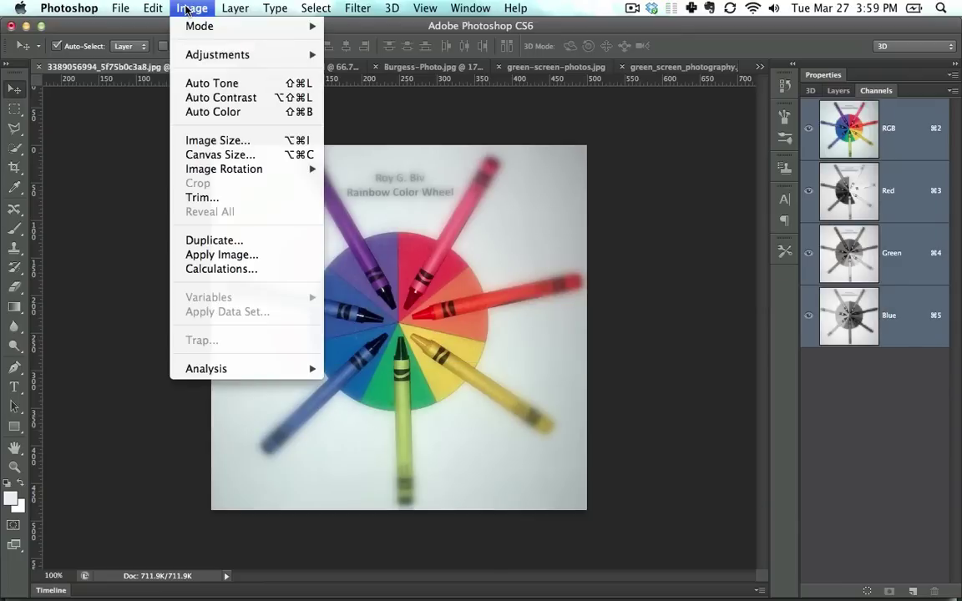
{"action": "mouse_move", "coordinate": [198, 27]}
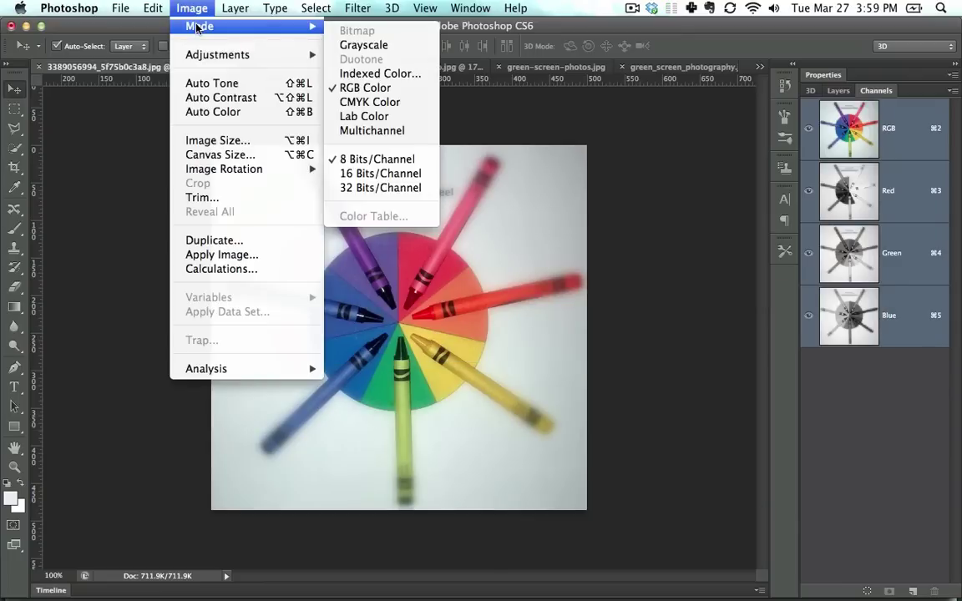
{"action": "left_click", "coordinate": [397, 108]}
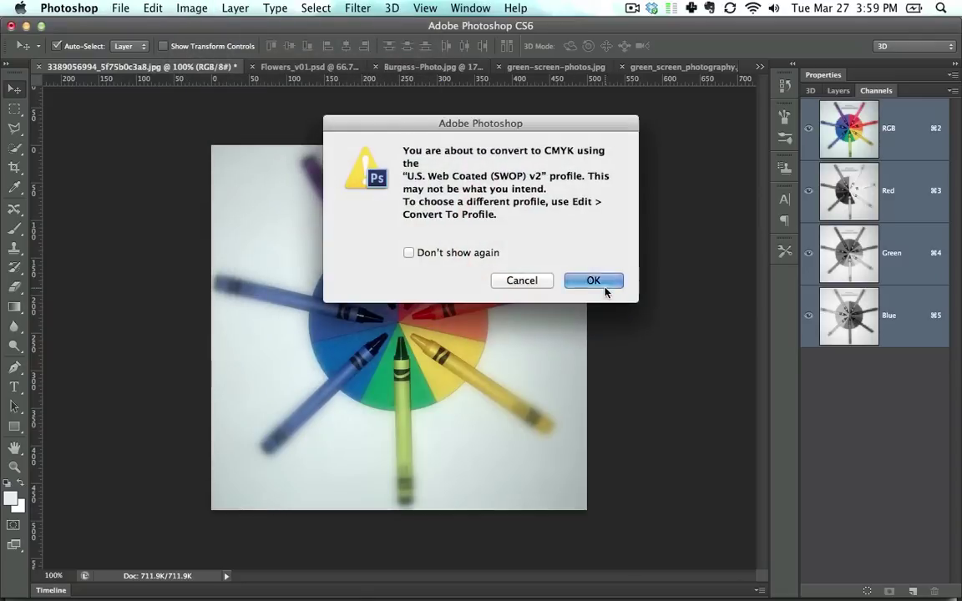
{"action": "left_click", "coordinate": [607, 286]}
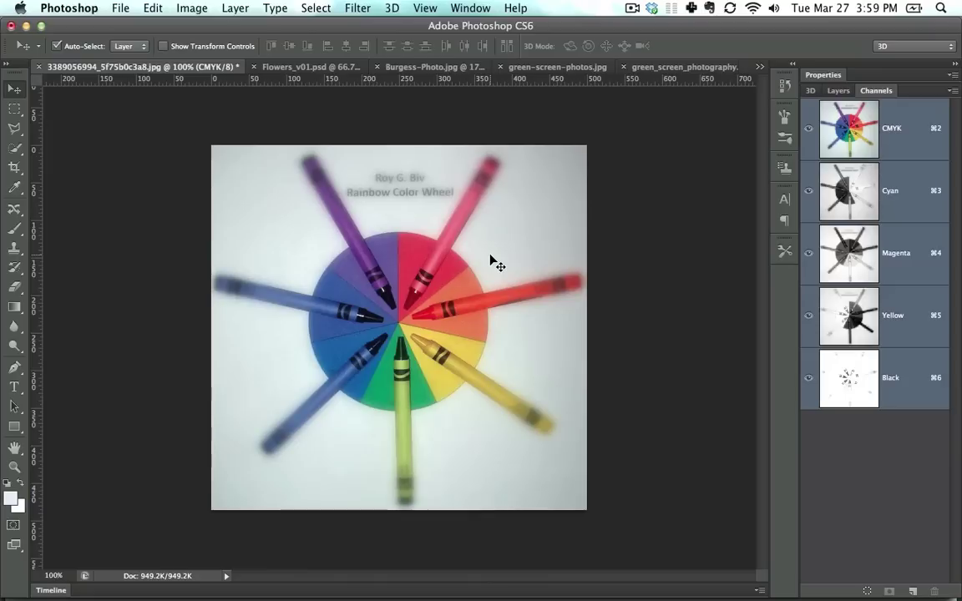
View the Cyan, Magenta, Yellow and Black channels individually, then the CMYK composite
{"action": "left_click", "coordinate": [886, 194]}
{"action": "left_click", "coordinate": [869, 261]}
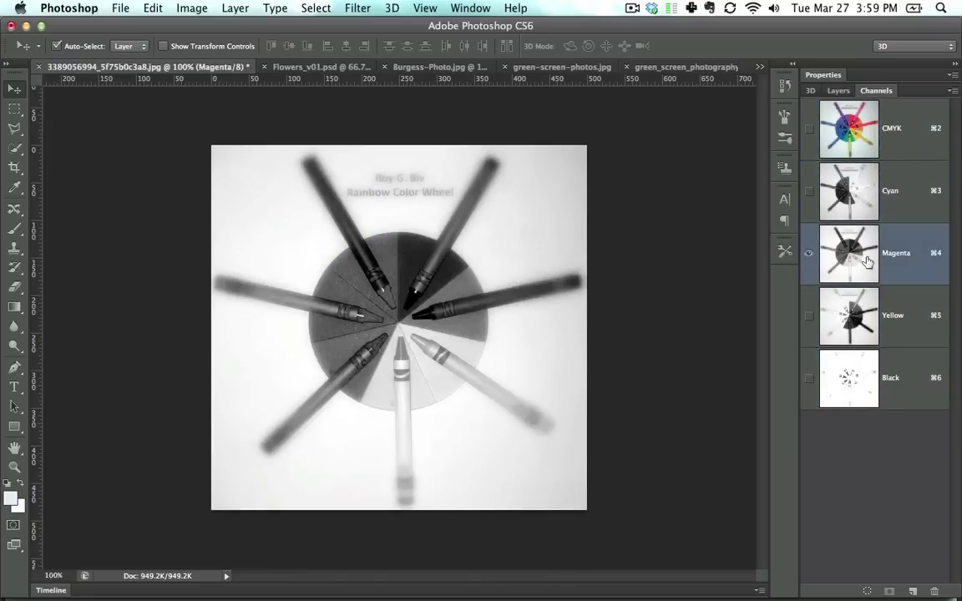
{"action": "left_click", "coordinate": [855, 317]}
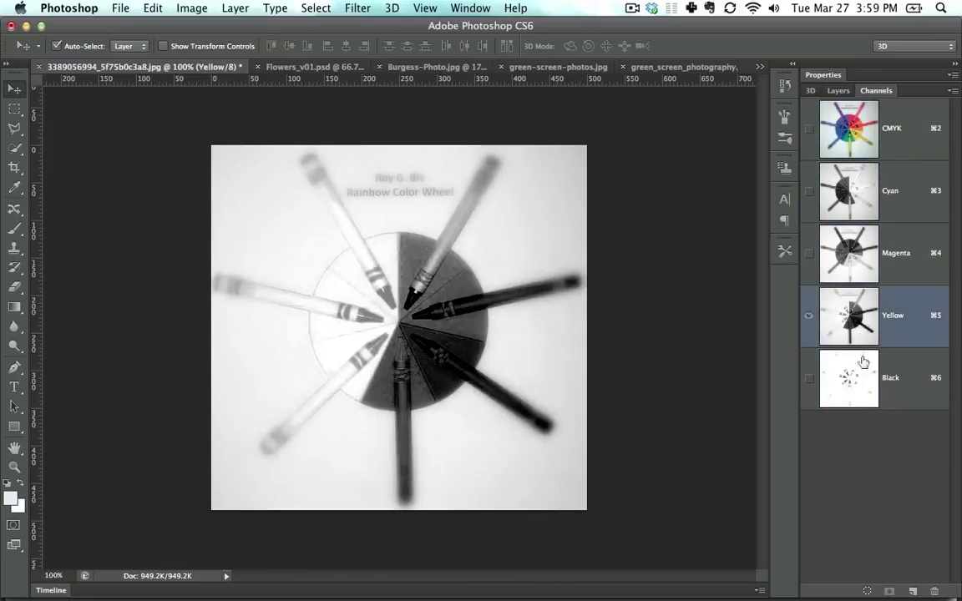
{"action": "left_click", "coordinate": [864, 391]}
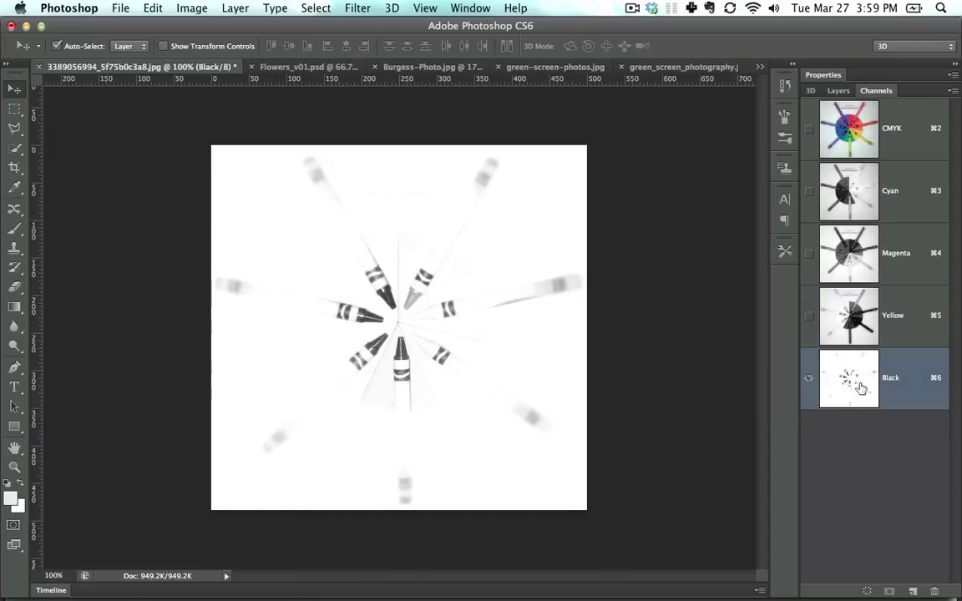
{"action": "left_click", "coordinate": [864, 205]}
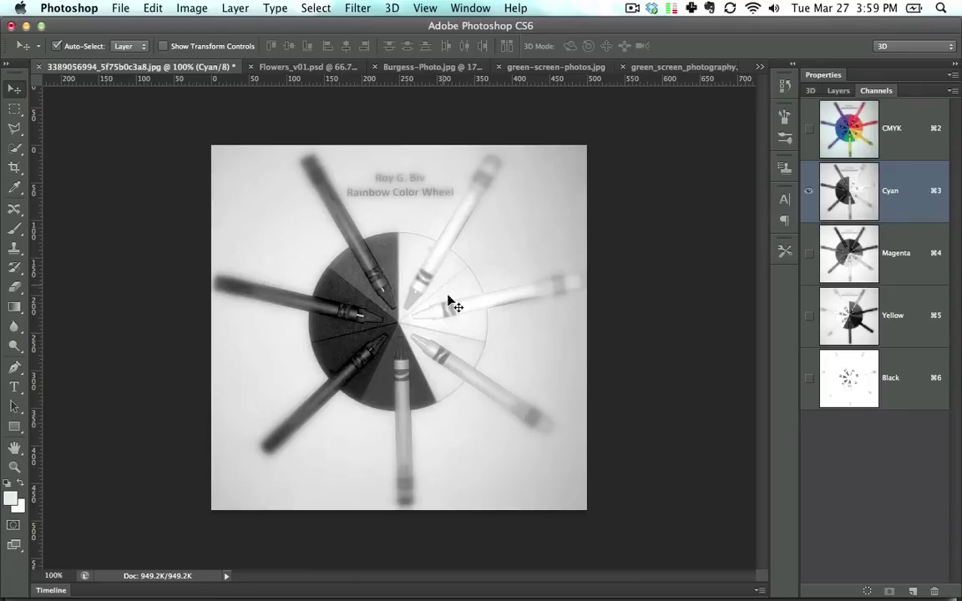
{"action": "key", "text": "super+4"}
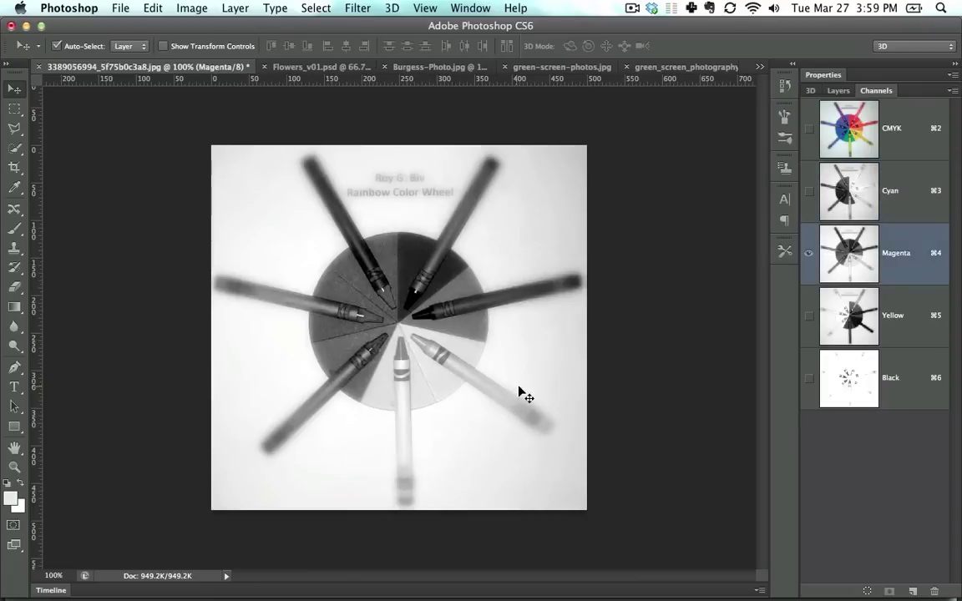
{"action": "left_click", "coordinate": [874, 326]}
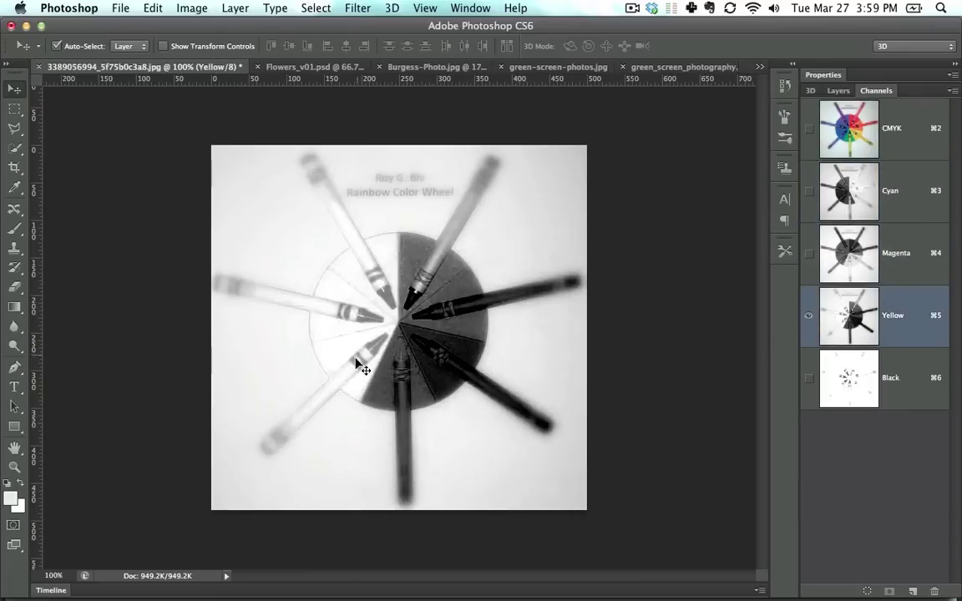
{"action": "left_click", "coordinate": [870, 122]}
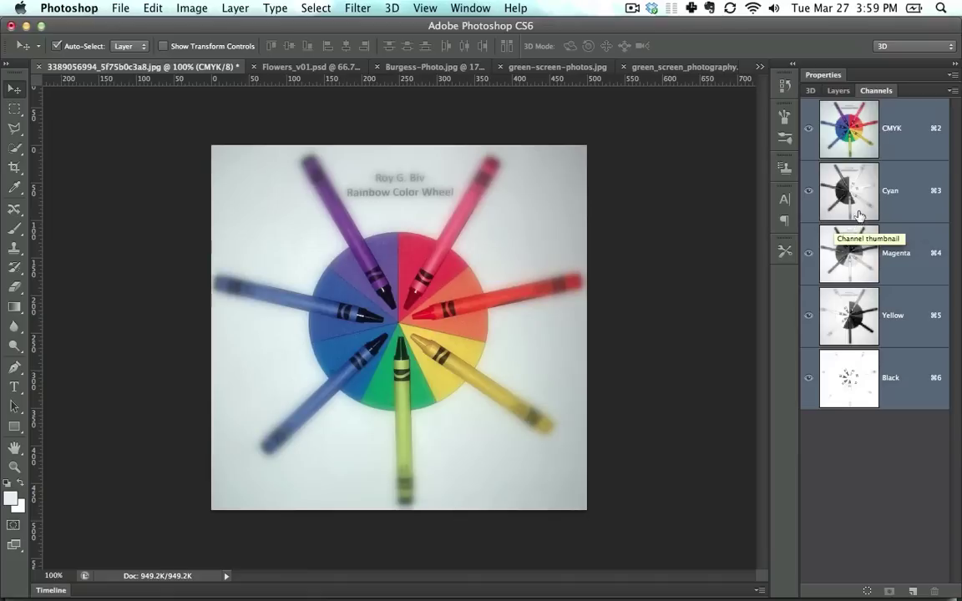
Compare the Cyan, Magenta, Yellow and Black channels against the full-colour composite again
{"action": "left_click", "coordinate": [857, 201]}
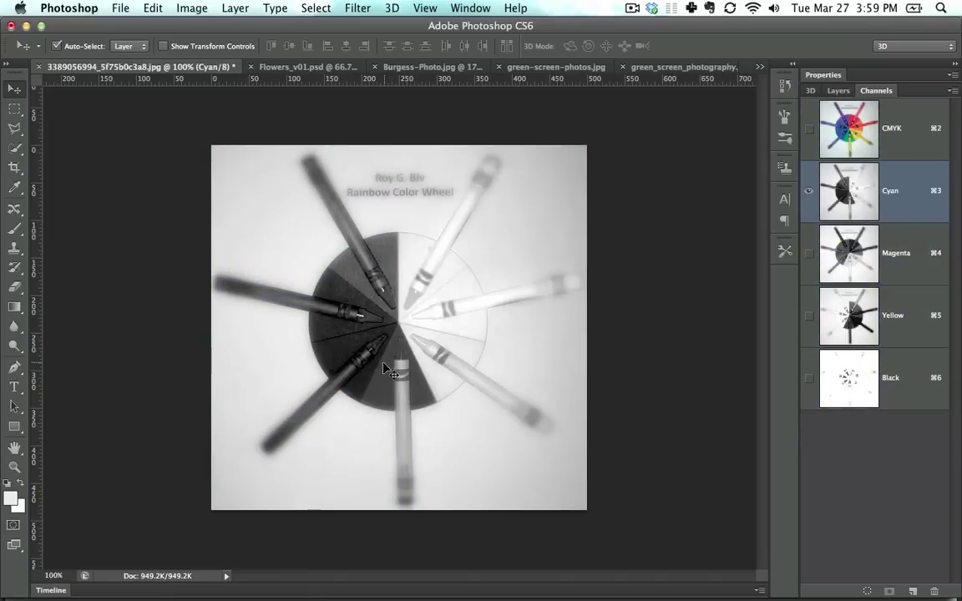
{"action": "key", "text": "super+2"}
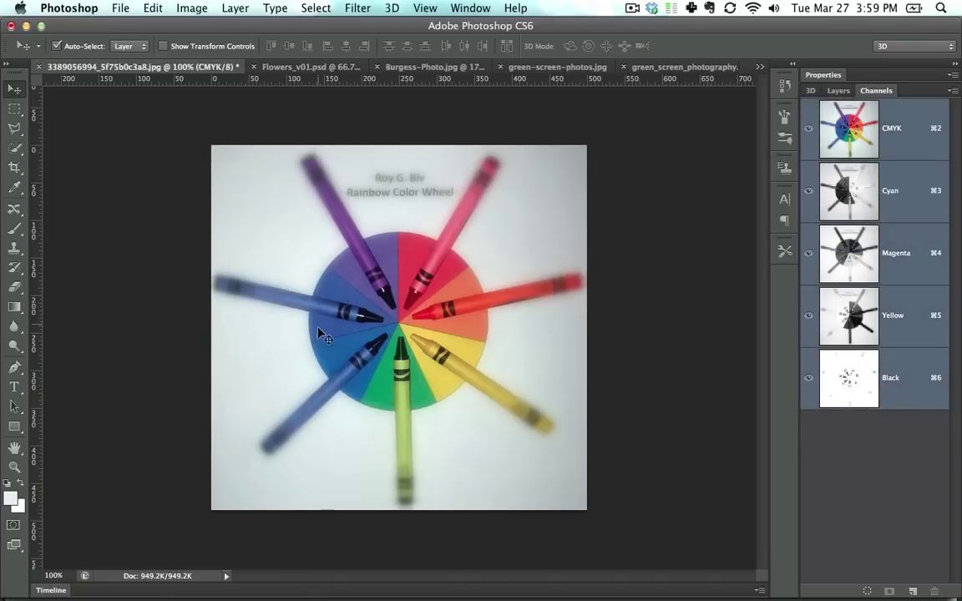
{"action": "key", "text": "super+4"}
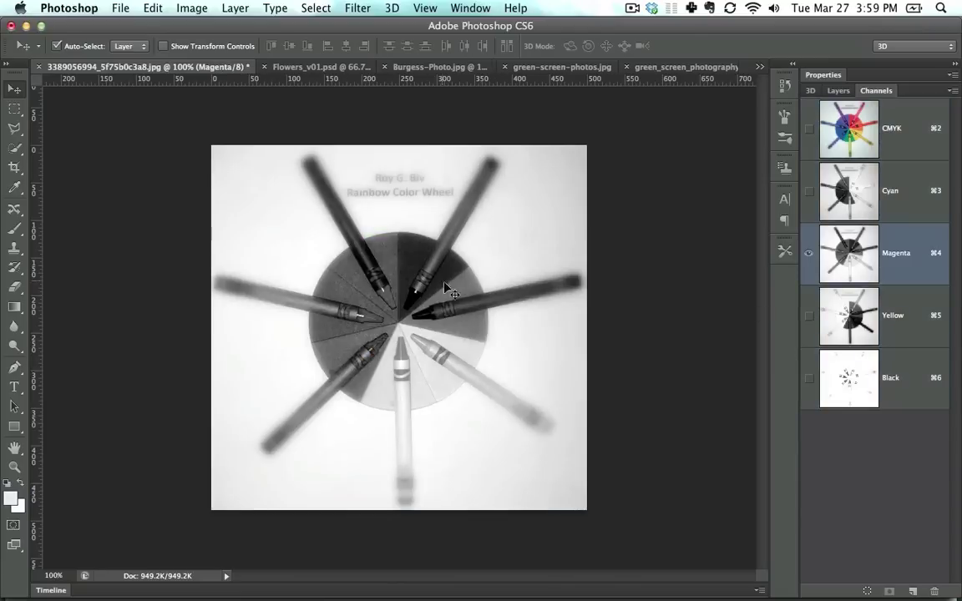
{"action": "key", "text": "super+2"}
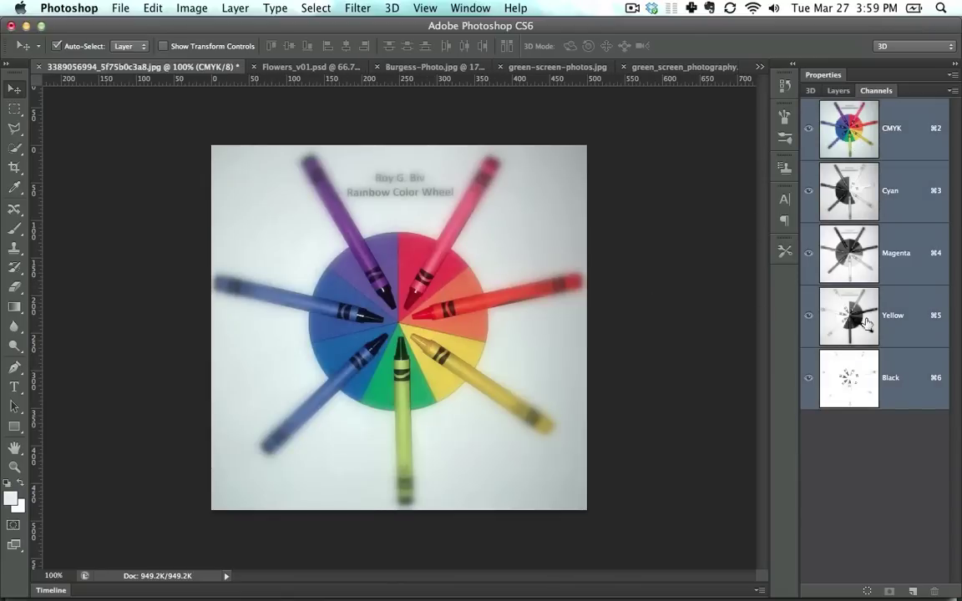
{"action": "key", "text": "super+5"}
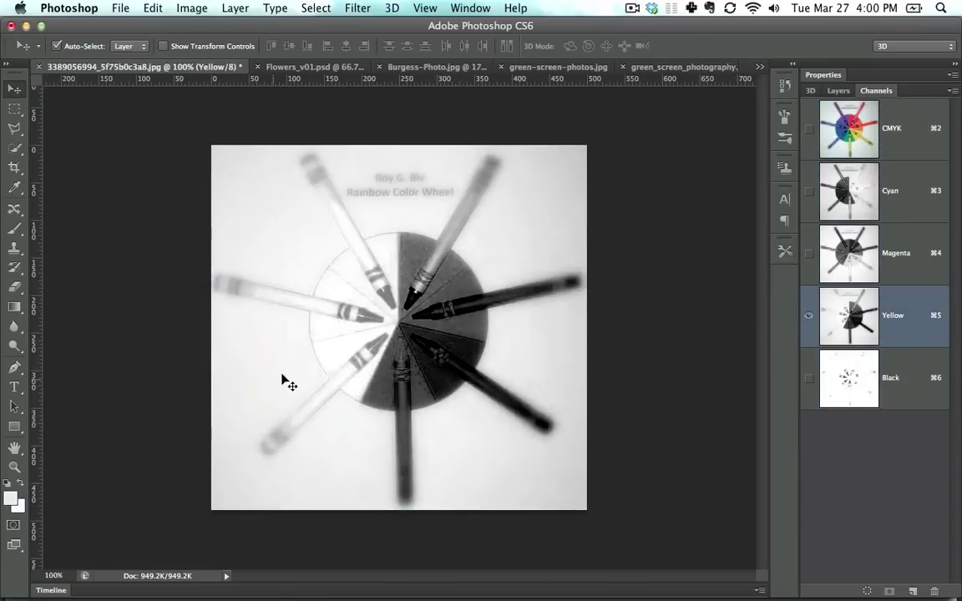
{"action": "key", "text": "super+2"}
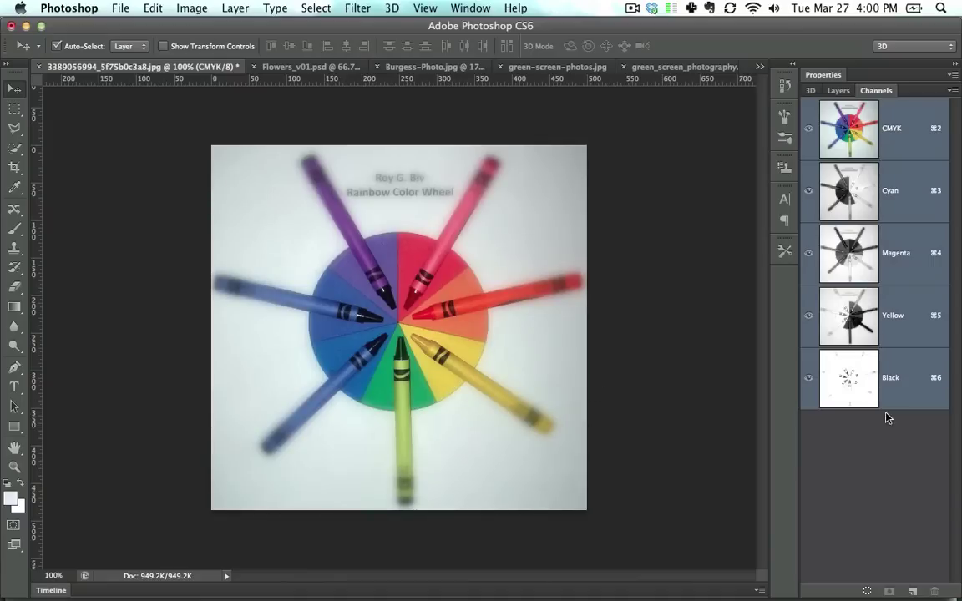
{"action": "left_click", "coordinate": [855, 397]}
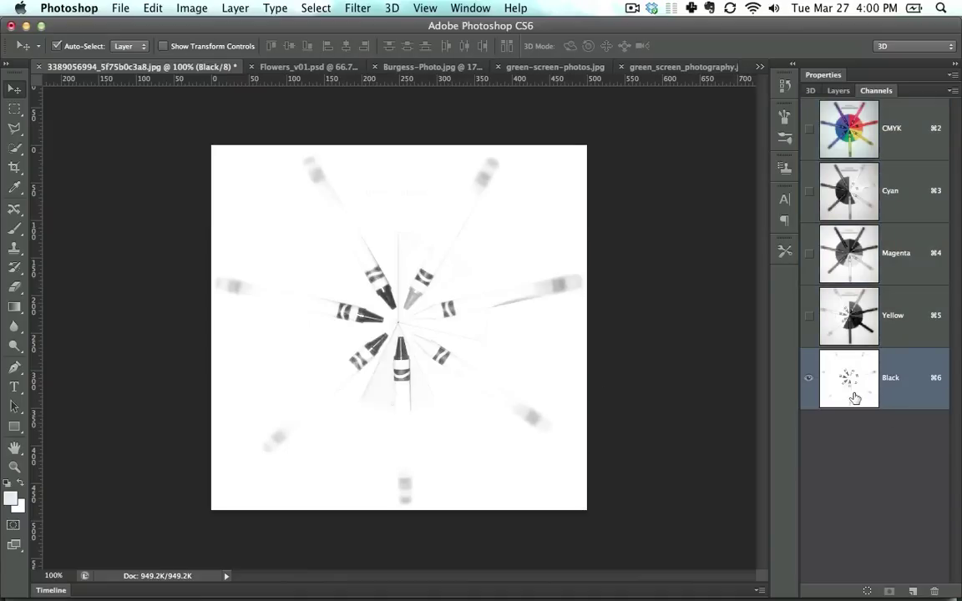
{"action": "left_click", "coordinate": [858, 142]}
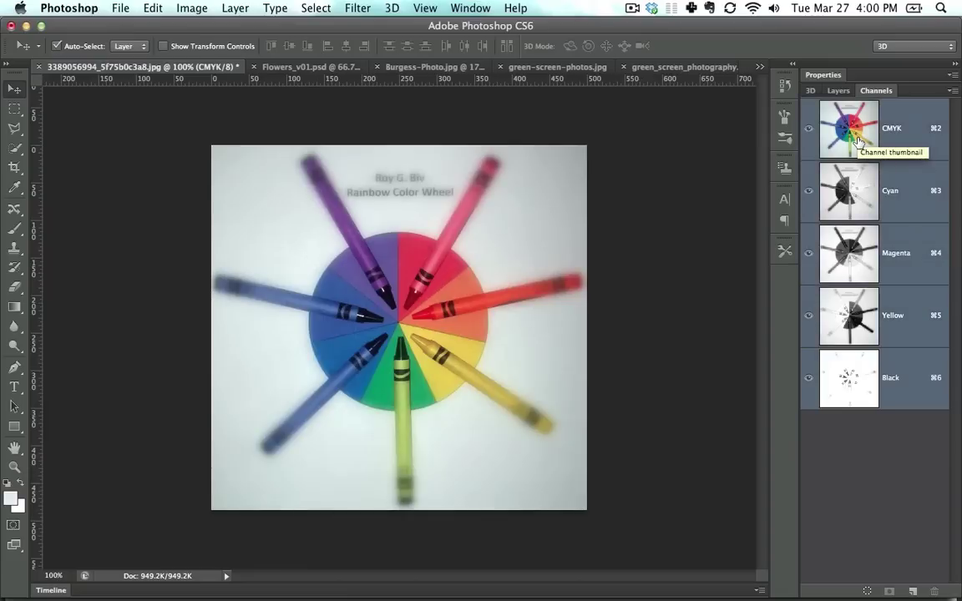
Convert the image to RGB and toggle between CMYK and RGB with Cmd+Z
{"action": "left_click", "coordinate": [191, 8]}
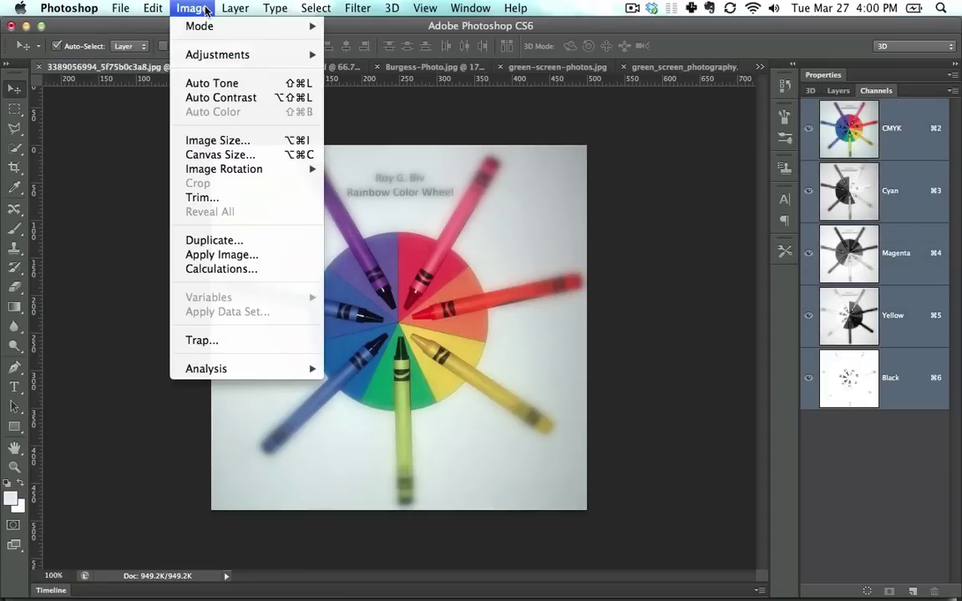
{"action": "key", "text": "Escape"}
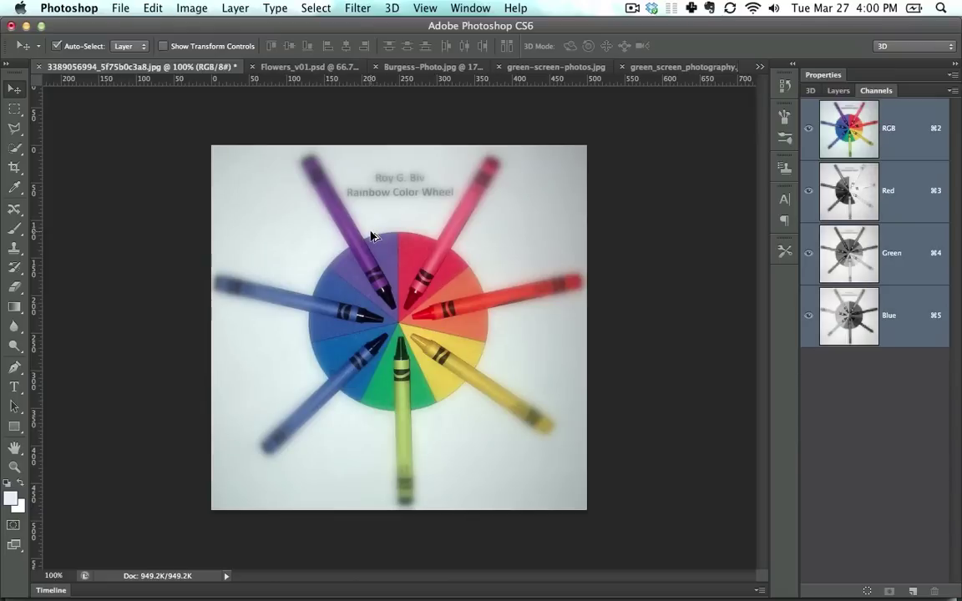
{"action": "key", "text": "super+z"}
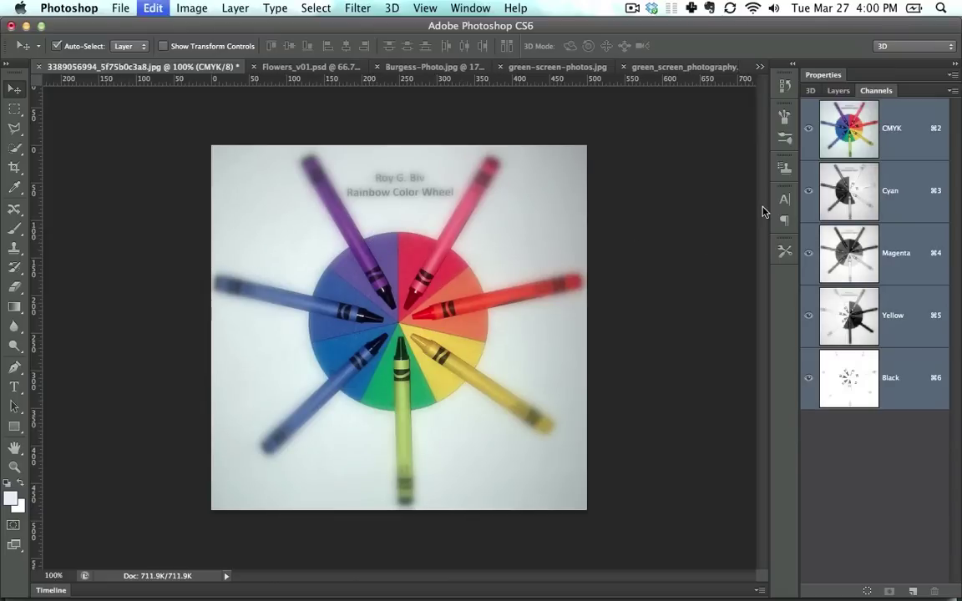
{"action": "key", "text": "super+z"}
{"action": "key", "text": "super+z"}
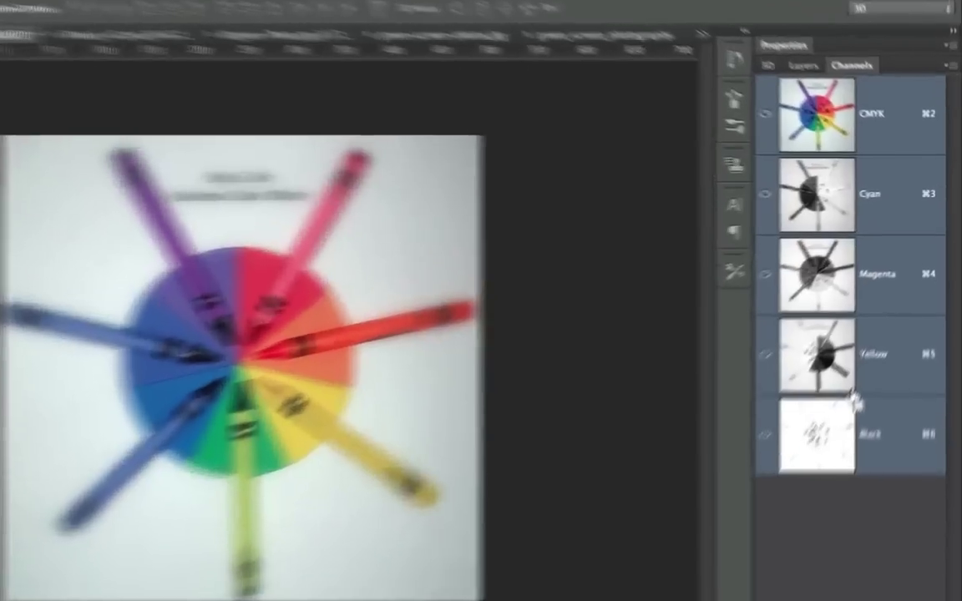
{"action": "key", "text": "super+z"}
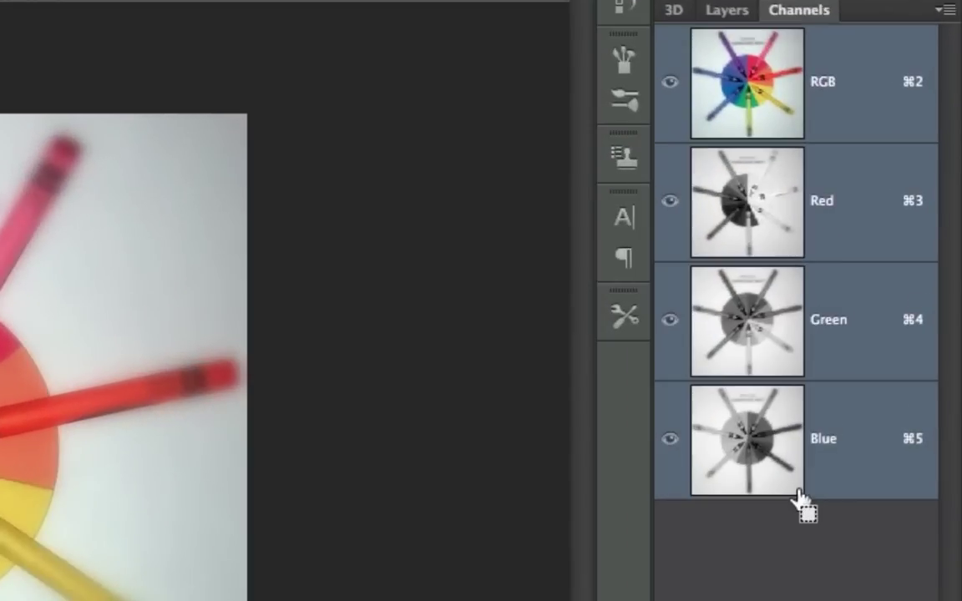
{"action": "key", "text": "super+z"}
{"action": "key", "text": "super+z"}
{"action": "key", "text": "super+z"}
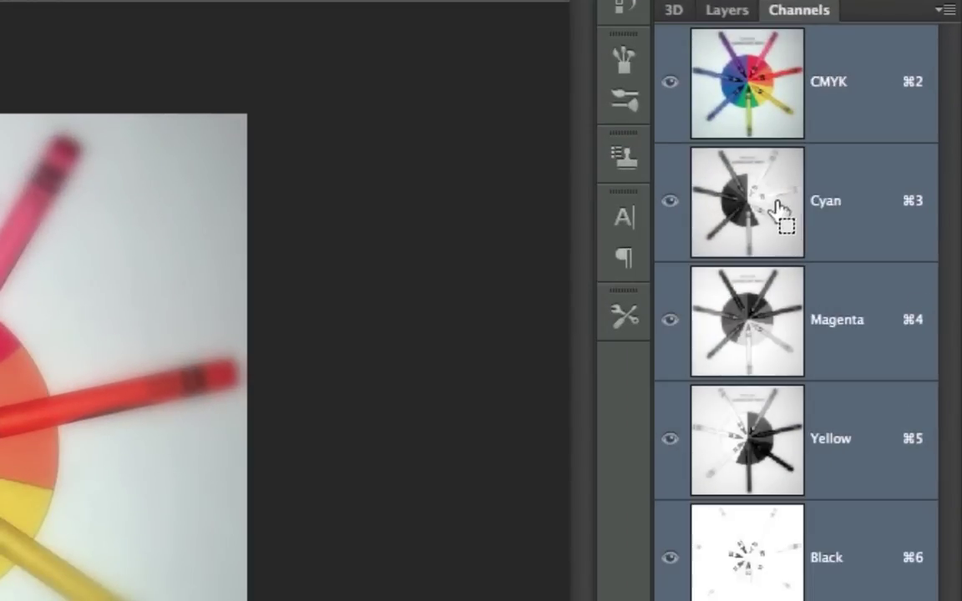
{"action": "left_click_drag", "start_coordinate": [800, 434], "coordinate": [883, 227]}
{"action": "key", "text": "super+z"}
{"action": "key", "text": "super+z"}
{"action": "key", "text": "super+z"}
{"action": "key", "text": "super+z"}
{"action": "key", "text": "super+z"}
{"action": "key", "text": "super+z"}
{"action": "key", "text": "super+z"}
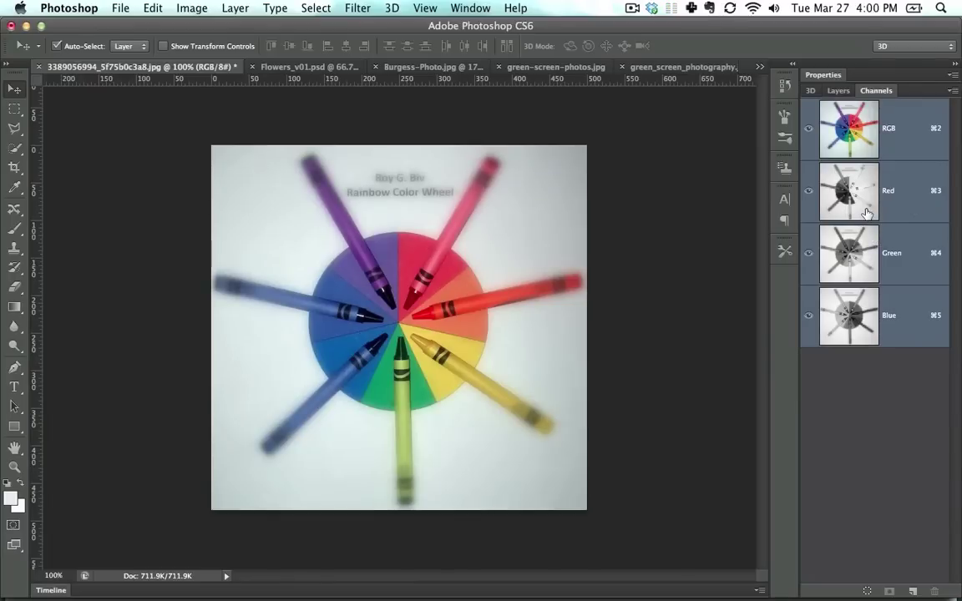
Toggle between RGB and CMYK via undo, finishing in CMYK with the Cyan channel shown
{"action": "left_click", "coordinate": [867, 213]}
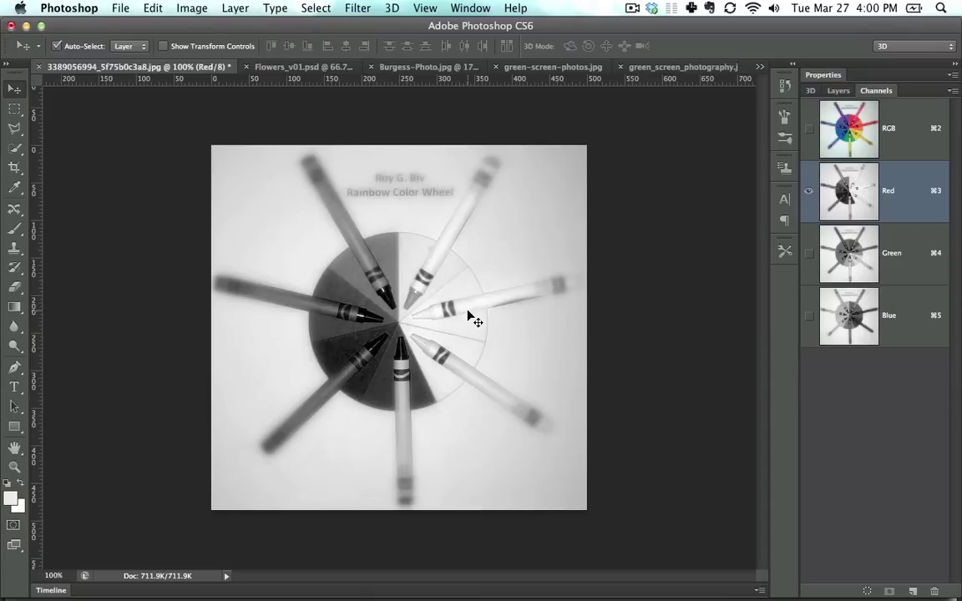
{"action": "key", "text": "super+z"}
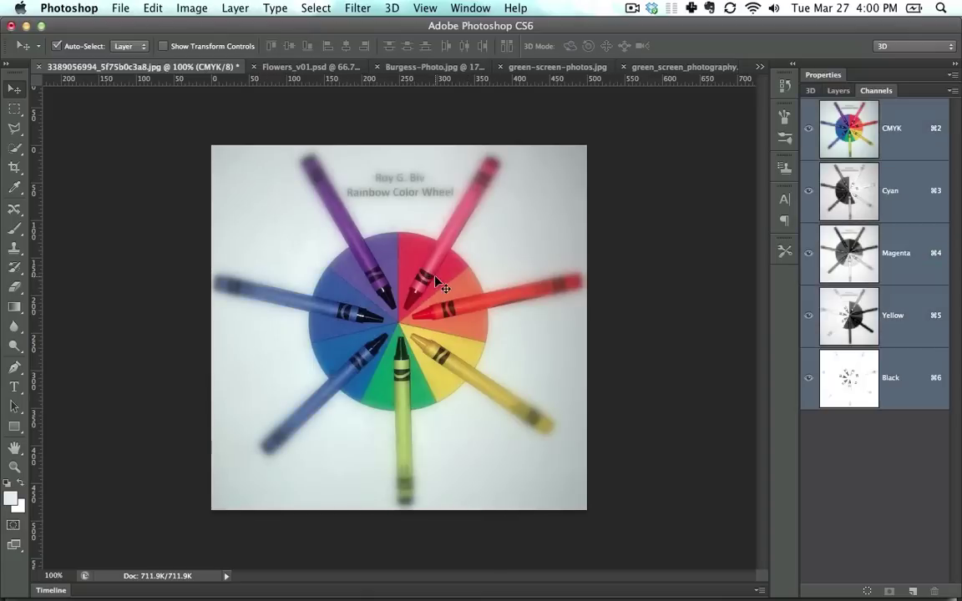
{"action": "key", "text": "super+3"}
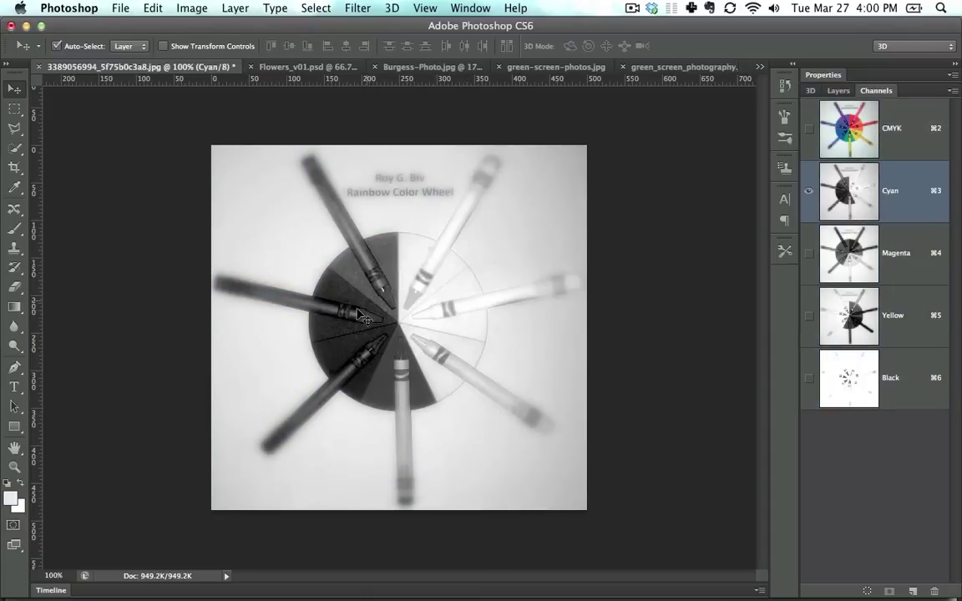
{"action": "key", "text": "super+z"}
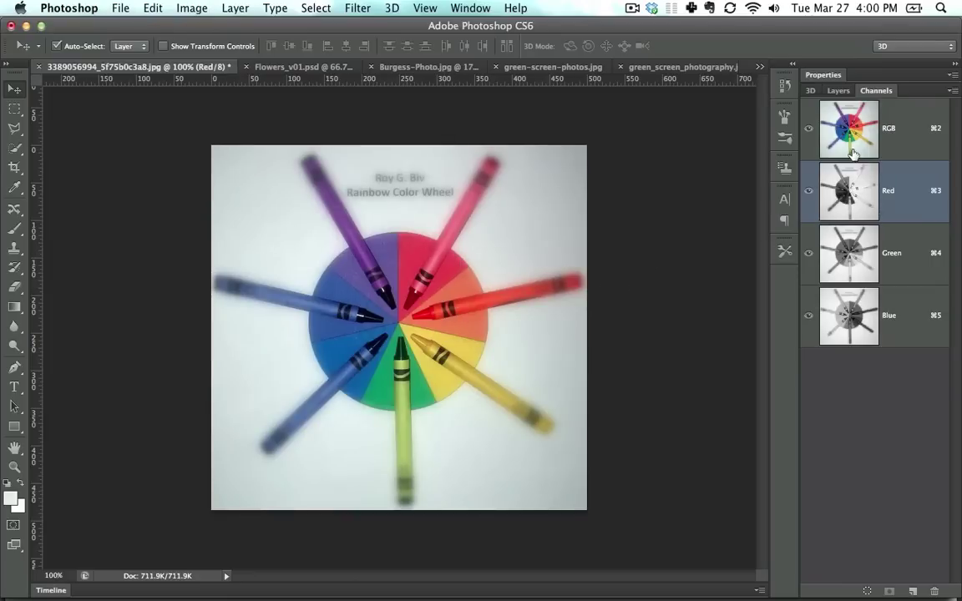
{"action": "key", "text": "super+3"}
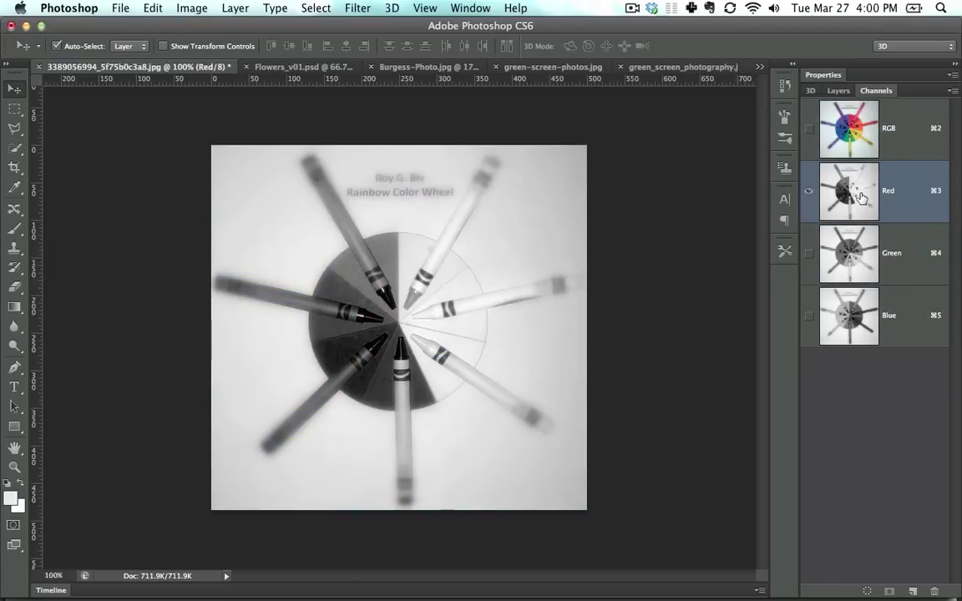
{"action": "key", "text": "super+z"}
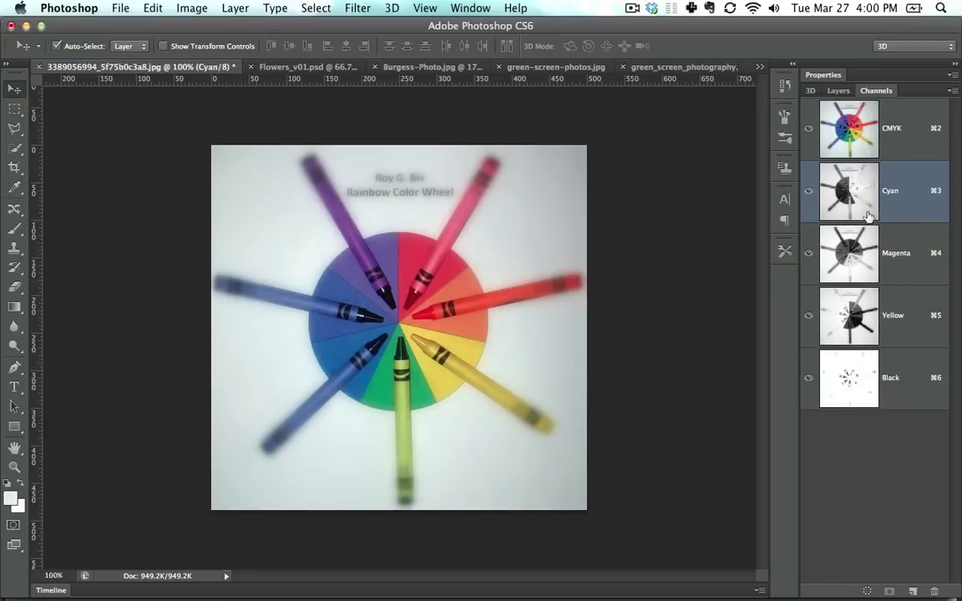
{"action": "key", "text": "super+2"}
{"action": "left_click", "coordinate": [852, 209]}
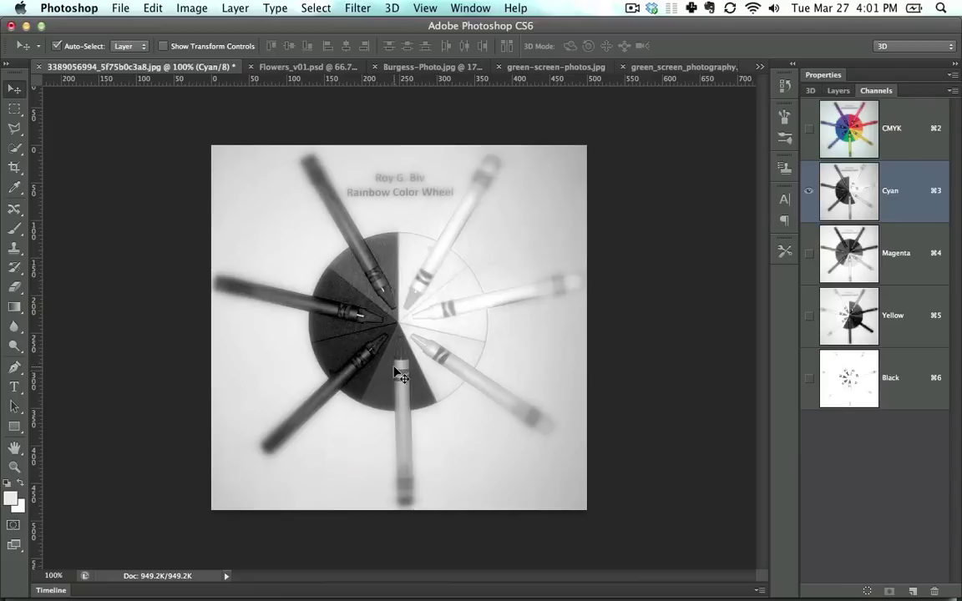
Revert to RGB, inspect the Blue and Green channels alone, then show the RGB composite
{"action": "key", "text": "super+5"}
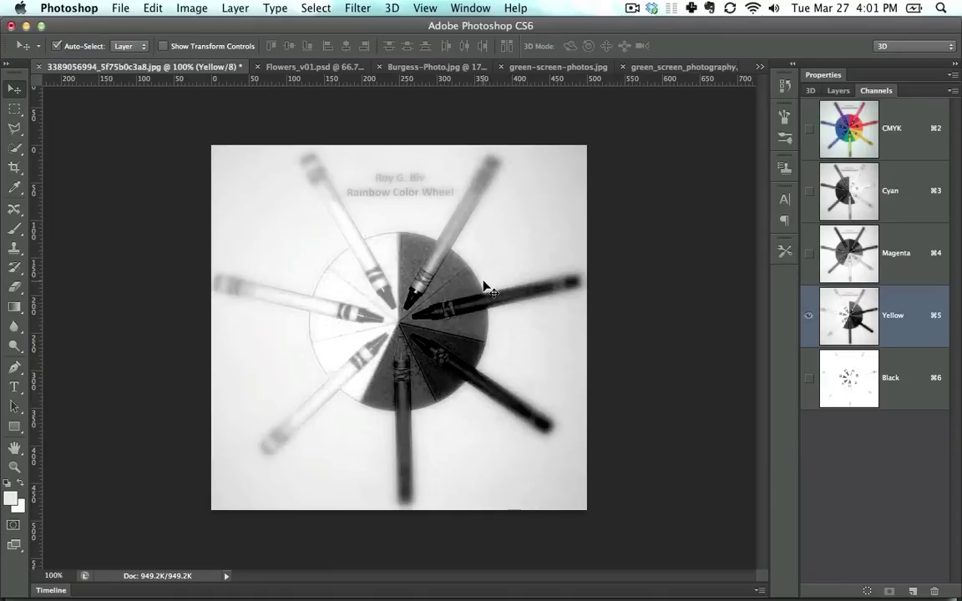
{"action": "key", "text": "super+z"}
{"action": "left_click", "coordinate": [871, 334]}
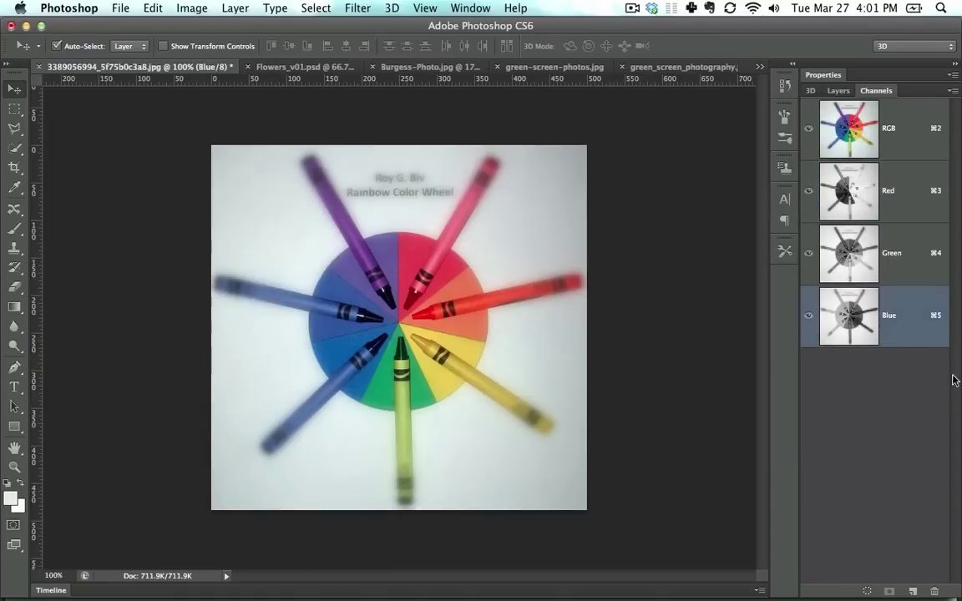
{"action": "key", "text": "super+4"}
{"action": "key", "text": "super+5"}
{"action": "key", "text": "super+2"}
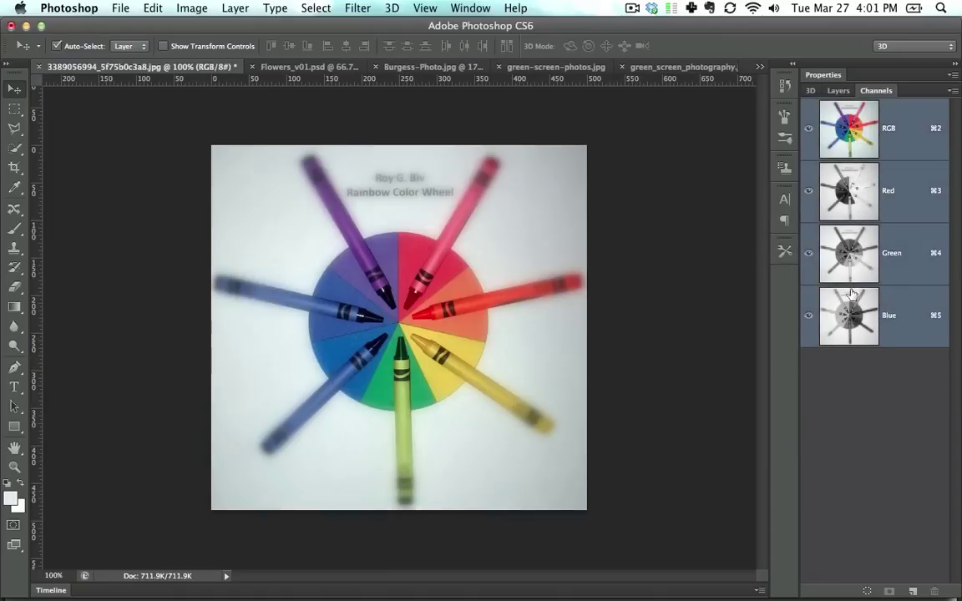
{"action": "key", "text": "super+5"}
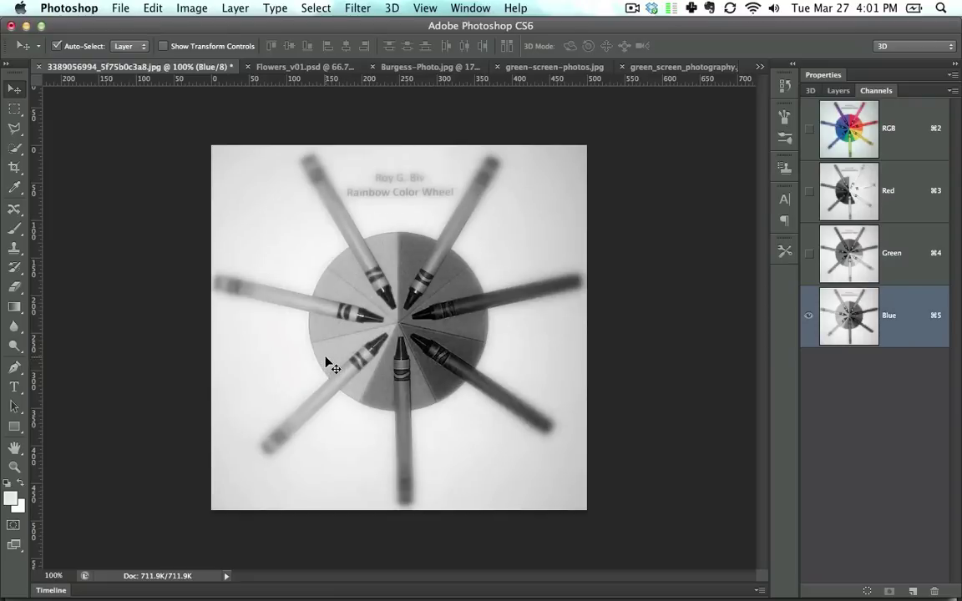
{"action": "left_click", "coordinate": [841, 136]}
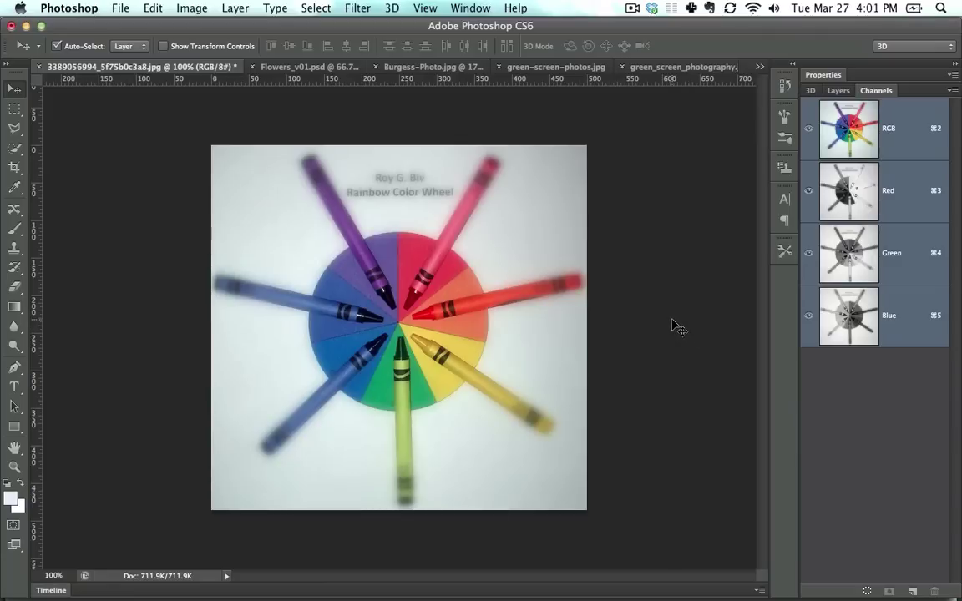
In Flowers_v01.psd, move the green layer left and red layer right, then show the crayon wheel's RGB composite
{"action": "left_click", "coordinate": [823, 205]}
{"action": "left_click", "coordinate": [280, 67]}
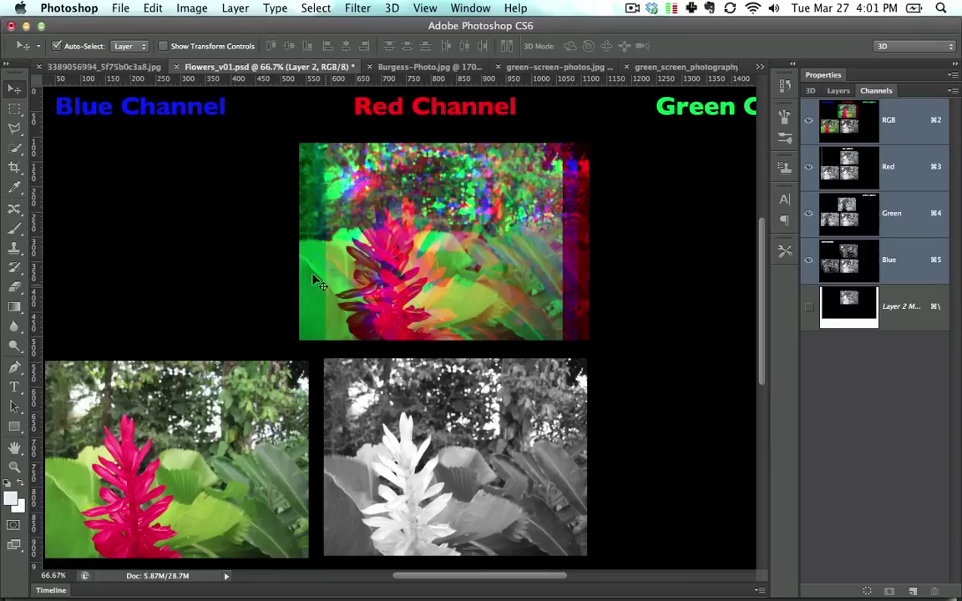
{"action": "left_click_drag", "start_coordinate": [441, 242], "coordinate": [257, 248]}
{"action": "left_click_drag", "start_coordinate": [508, 240], "coordinate": [677, 286]}
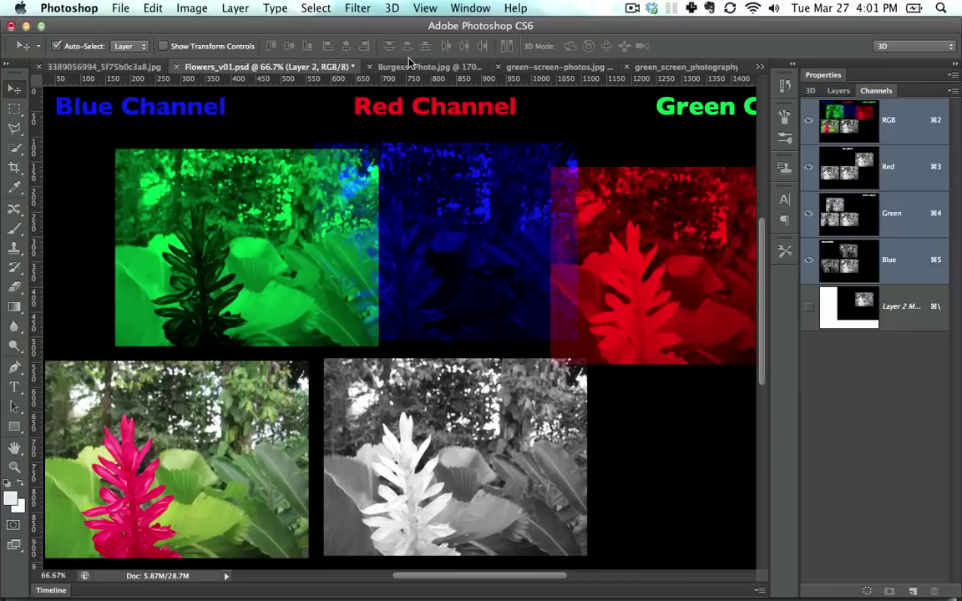
{"action": "left_click", "coordinate": [125, 65]}
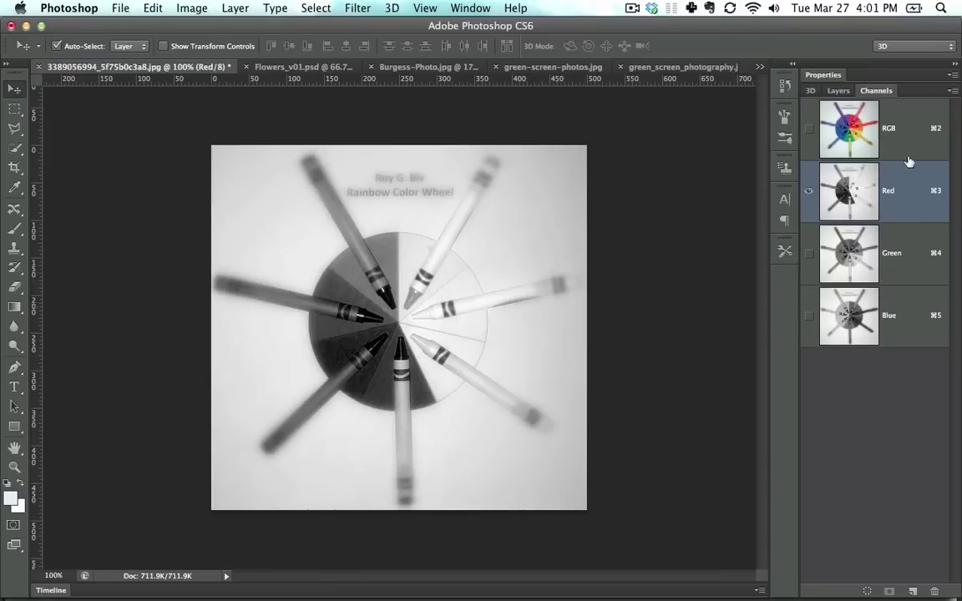
{"action": "left_click", "coordinate": [872, 134]}
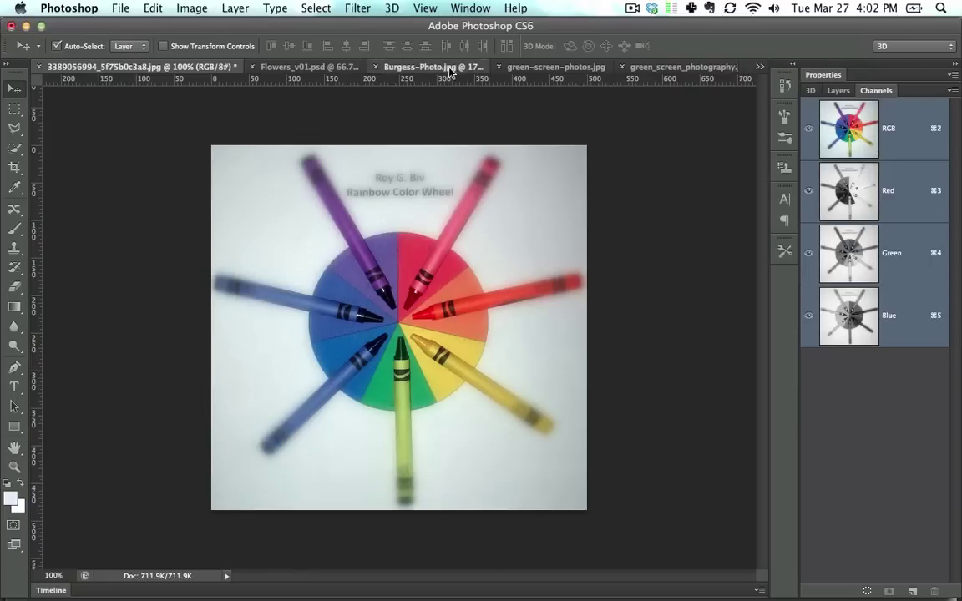
In green_screen_photography.jpg, compare the Red, Green and Blue channels, settling on the lighter Green
{"action": "left_click", "coordinate": [422, 66]}
{"action": "left_click", "coordinate": [509, 66]}
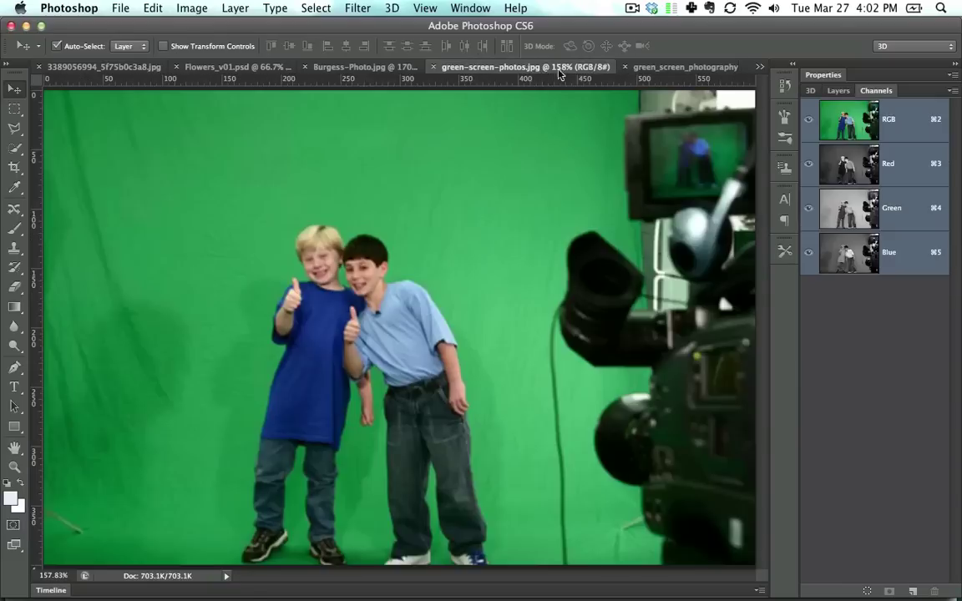
{"action": "left_click", "coordinate": [643, 66]}
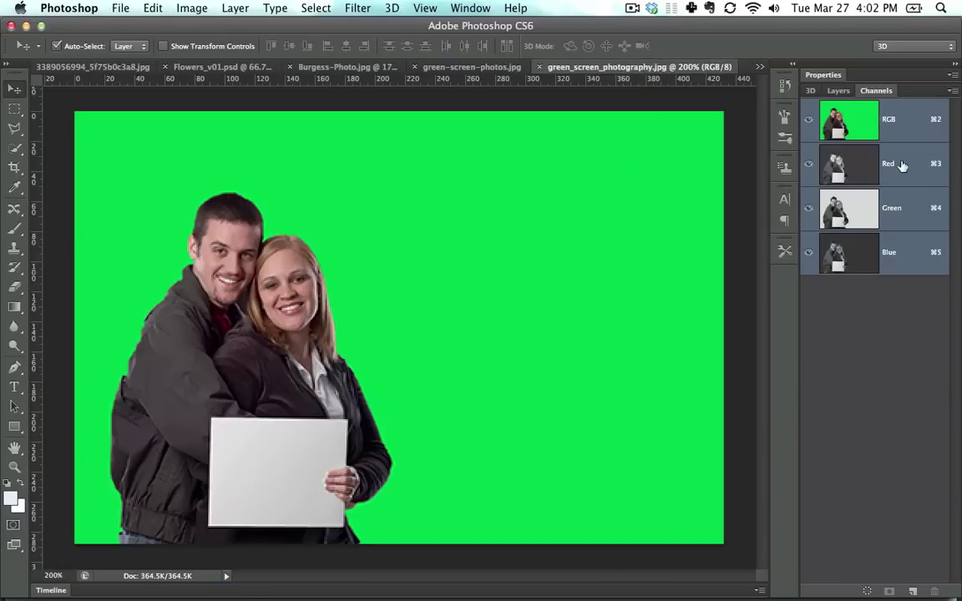
{"action": "left_click", "coordinate": [872, 165]}
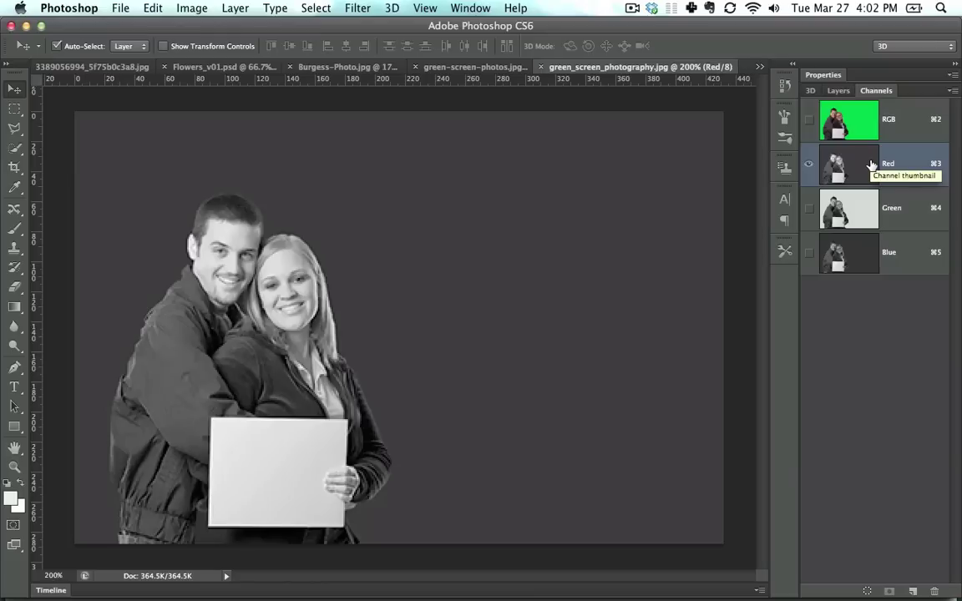
{"action": "left_click", "coordinate": [874, 215]}
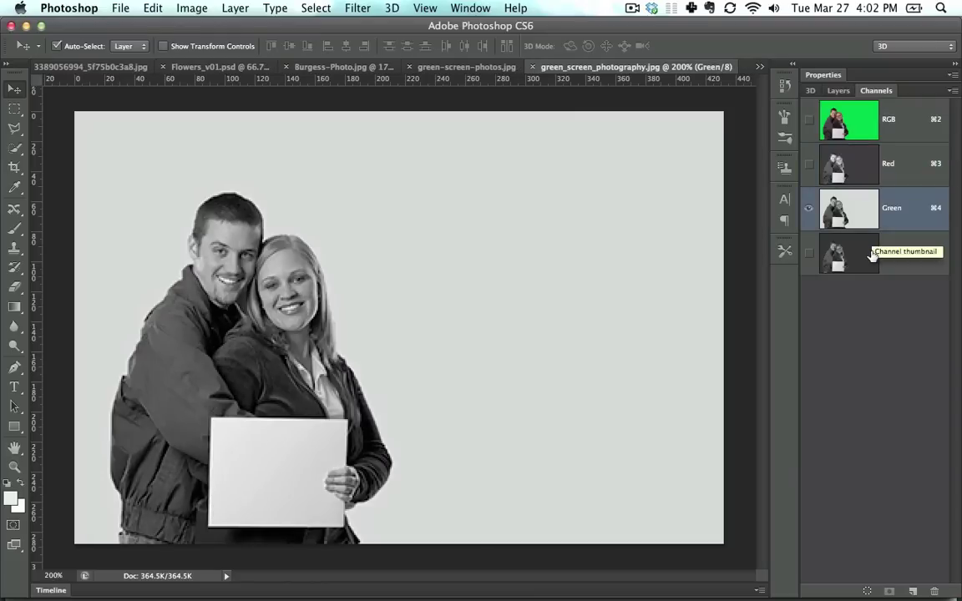
{"action": "left_click", "coordinate": [871, 254]}
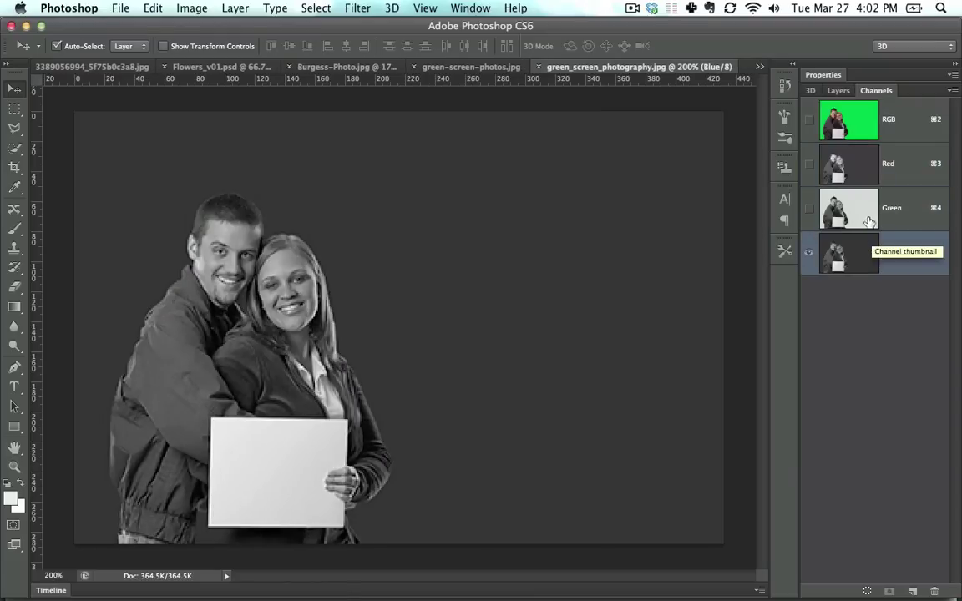
{"action": "left_click", "coordinate": [871, 214]}
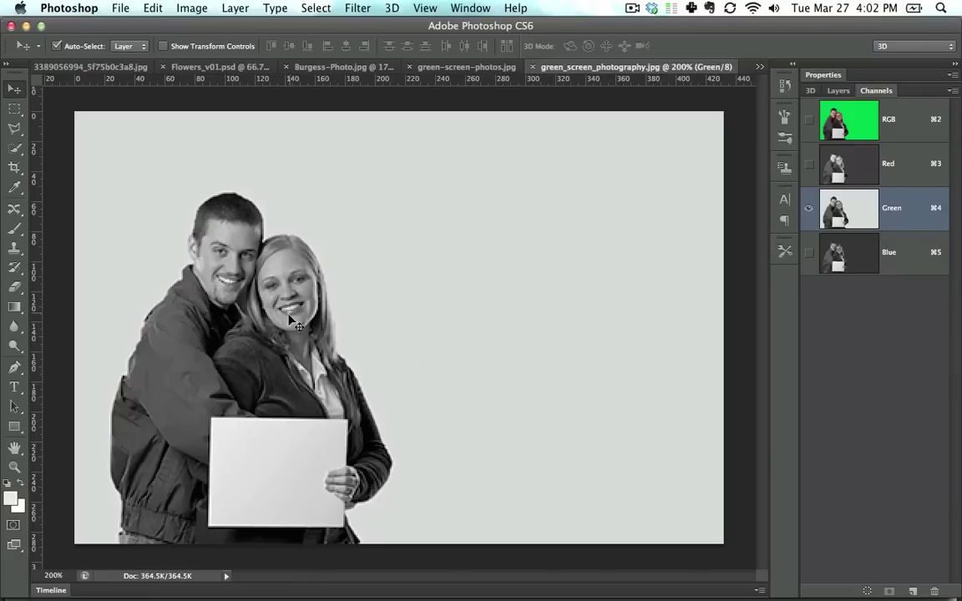
Copy the whole Green channel and paste it onto the RGB composite as Layer 1
{"action": "key", "text": "super+a"}
{"action": "key", "text": "super+c"}
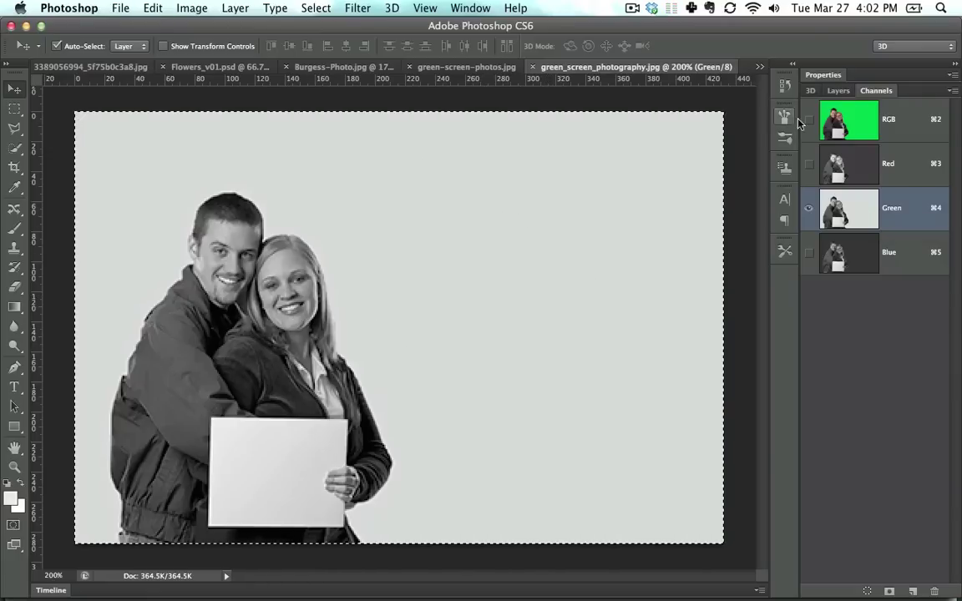
{"action": "left_click", "coordinate": [852, 119]}
{"action": "key", "text": "super+v"}
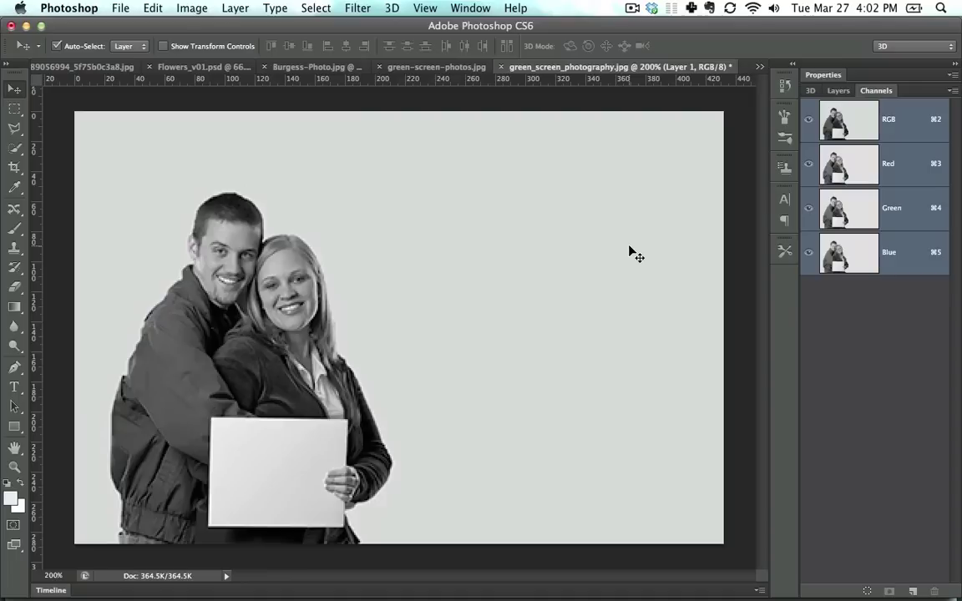
{"action": "left_click", "coordinate": [839, 90]}
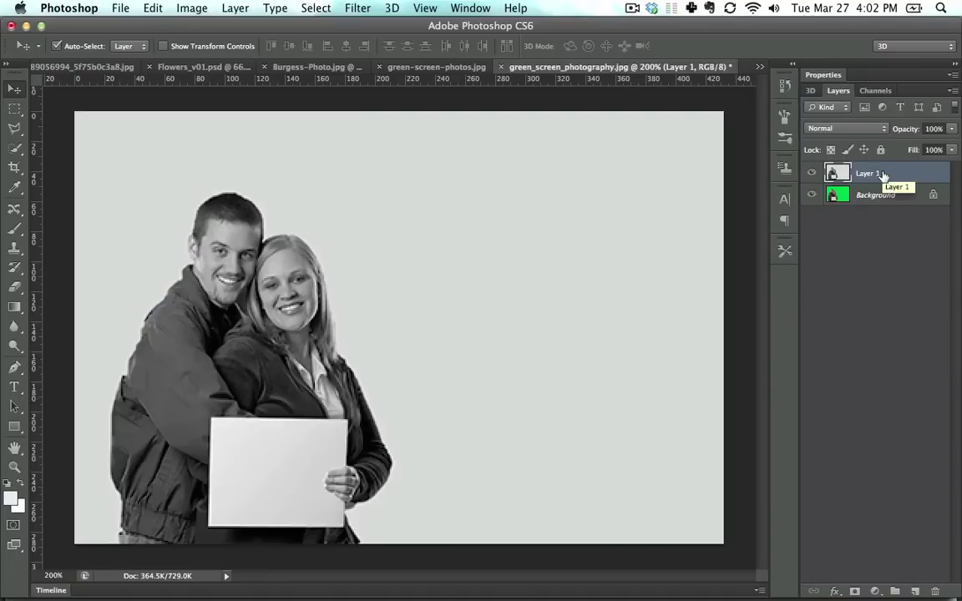
In Curves, sample the grey background as white point and the couple's jacket as black point
{"action": "key", "text": "super+m"}
{"action": "left_click_drag", "start_coordinate": [573, 168], "coordinate": [807, 166]}
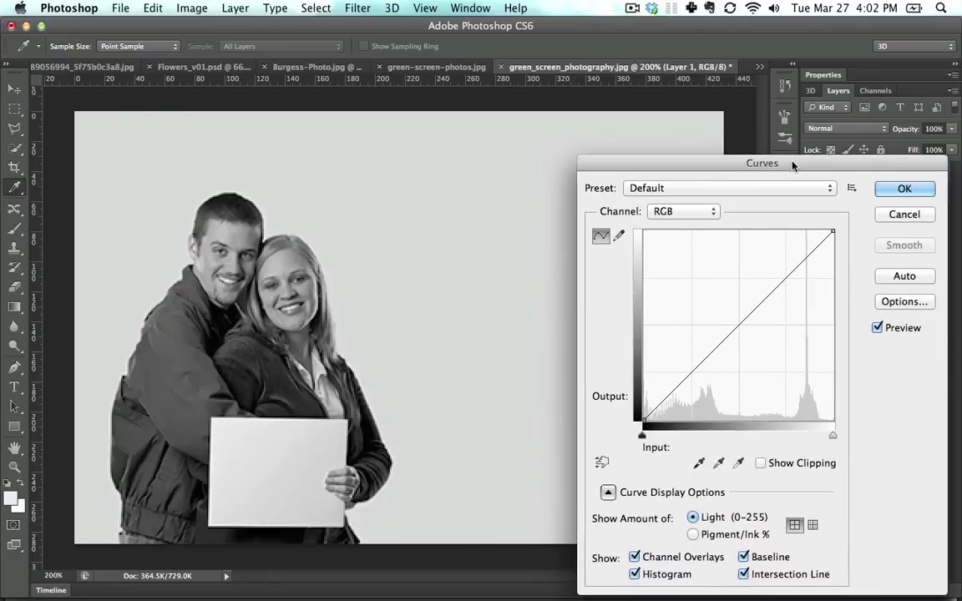
{"action": "left_click", "coordinate": [738, 463]}
{"action": "left_click", "coordinate": [447, 229]}
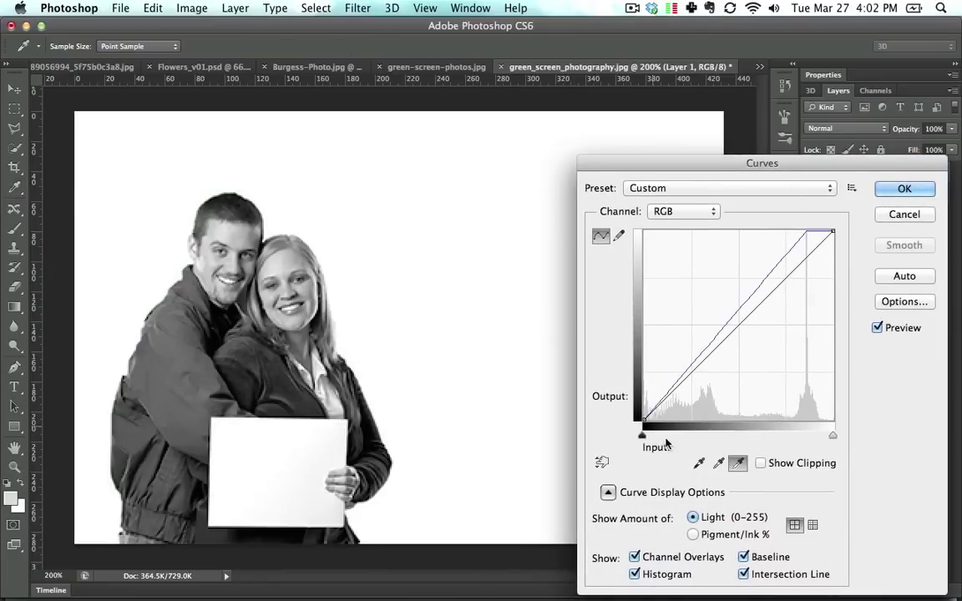
{"action": "left_click", "coordinate": [698, 463]}
{"action": "left_click", "coordinate": [355, 386]}
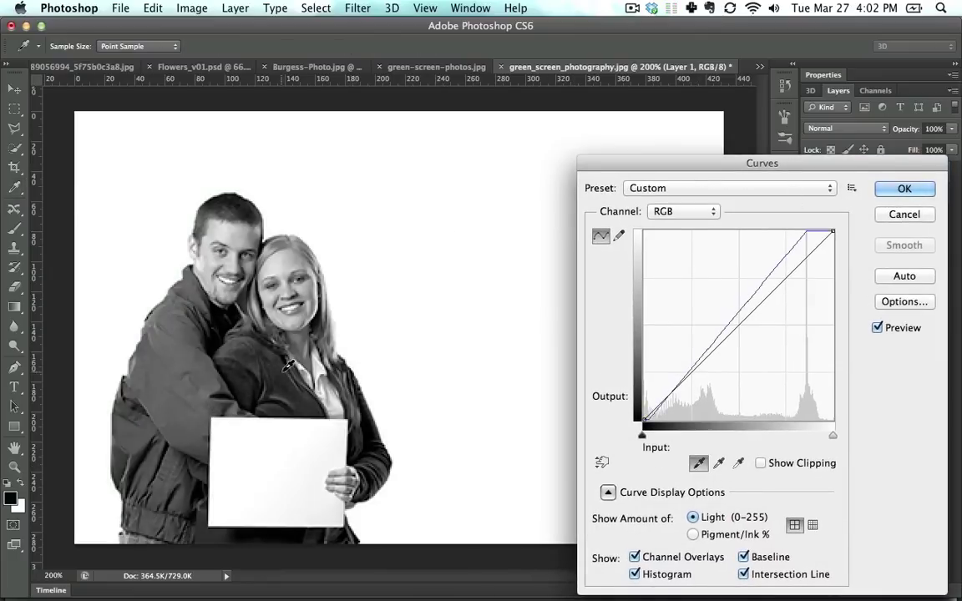
{"action": "left_click", "coordinate": [260, 328]}
{"action": "left_click", "coordinate": [311, 298]}
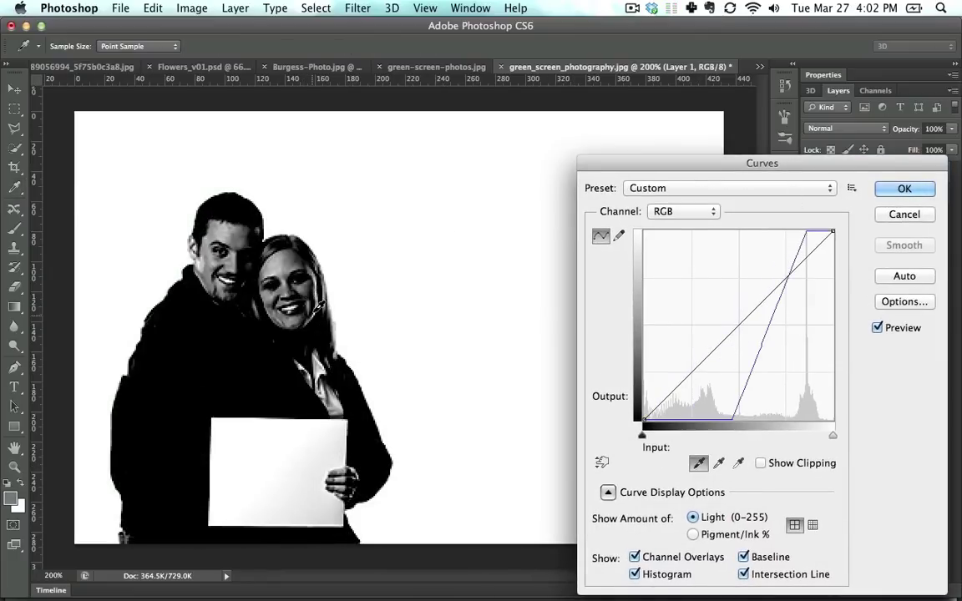
{"action": "left_click", "coordinate": [279, 268]}
{"action": "left_click", "coordinate": [892, 192]}
Hide Layer 1 and add a layer mask to the green-screen photo layer, viewing the mask alone
{"action": "key", "text": "v"}
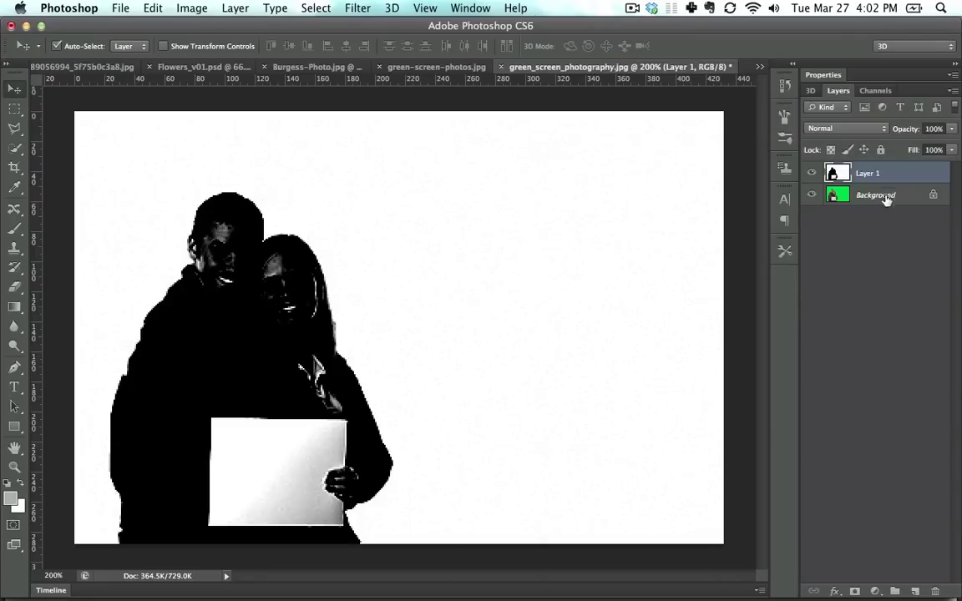
{"action": "key", "text": "super+a"}
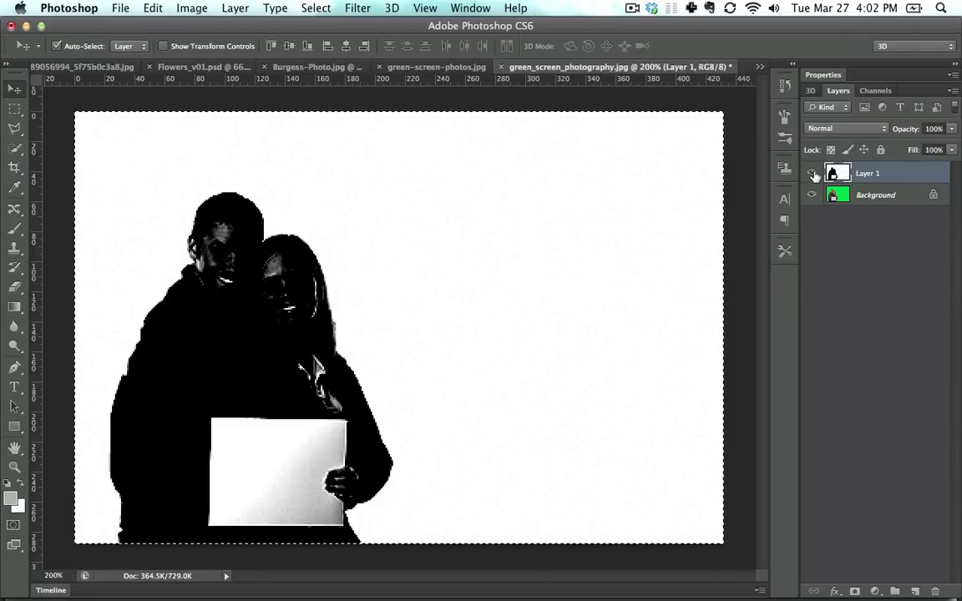
{"action": "left_click", "coordinate": [812, 173]}
{"action": "left_click", "coordinate": [878, 196]}
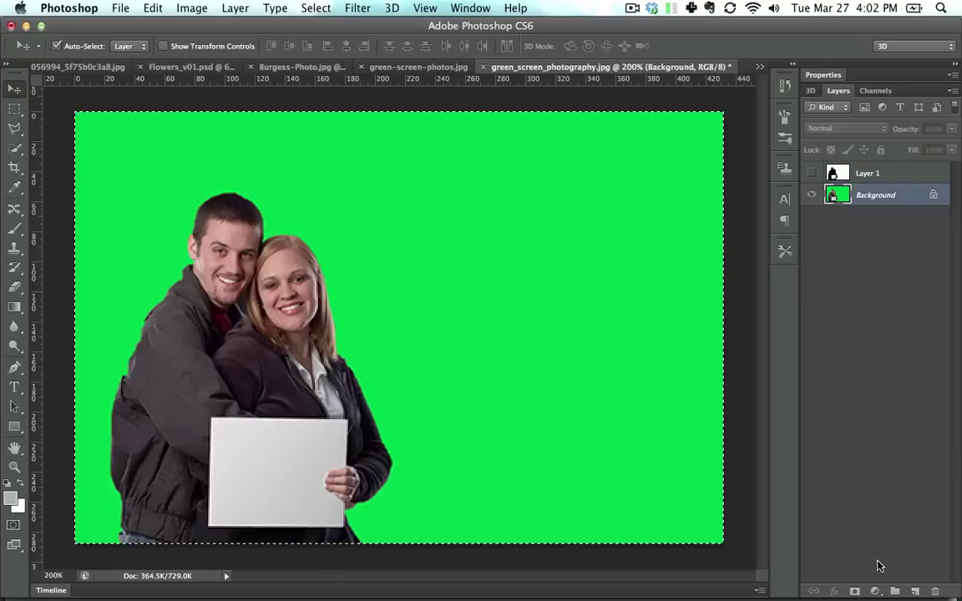
{"action": "left_click", "coordinate": [856, 592]}
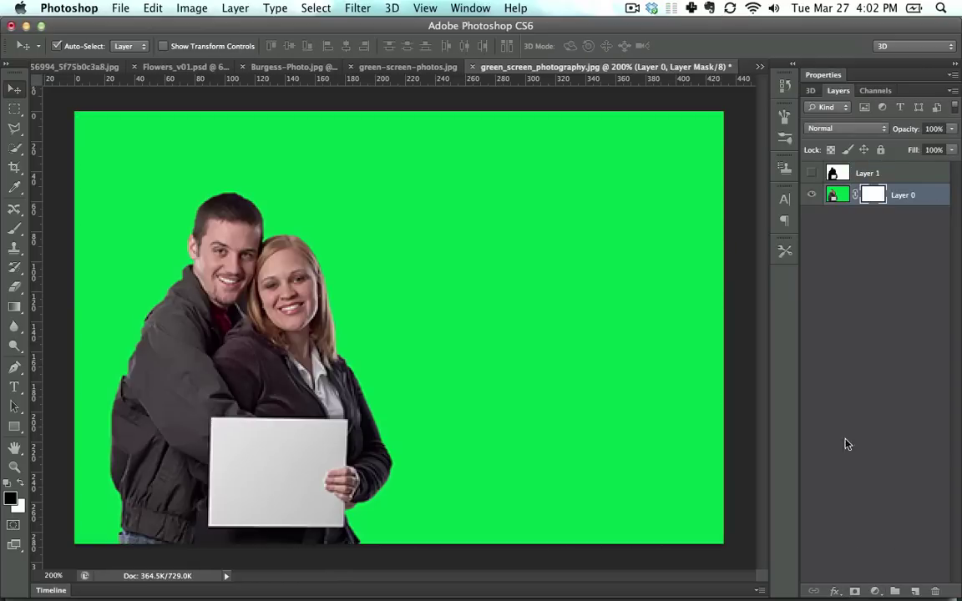
{"action": "left_click", "coordinate": [879, 198], "text": "alt"}
{"action": "left_click", "coordinate": [875, 197], "text": "alt"}
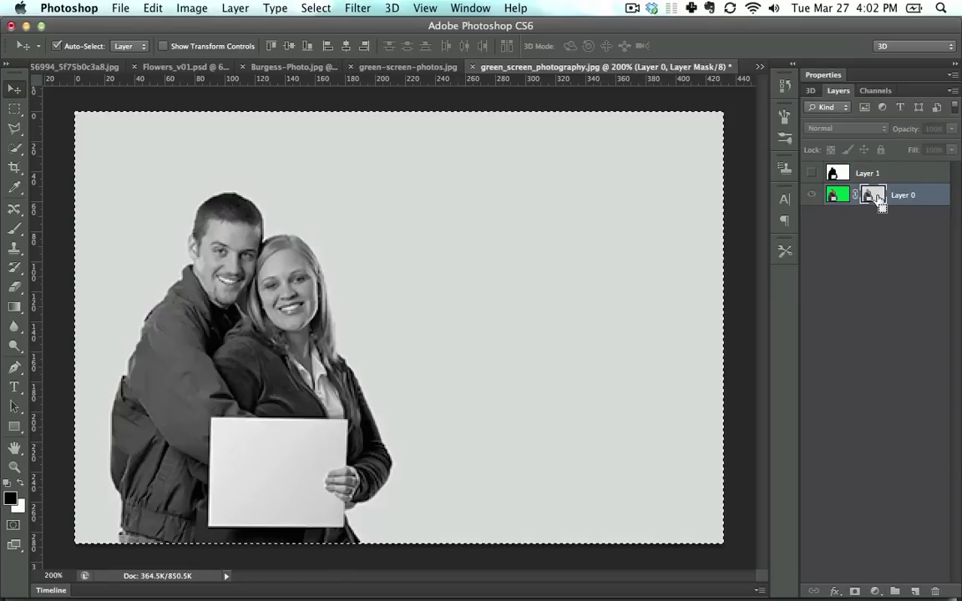
{"action": "left_click", "coordinate": [873, 196], "text": "alt"}
Paste Layer 1's silhouette into Layer 0's mask, invert it, and deselect
{"action": "left_click", "coordinate": [858, 174]}
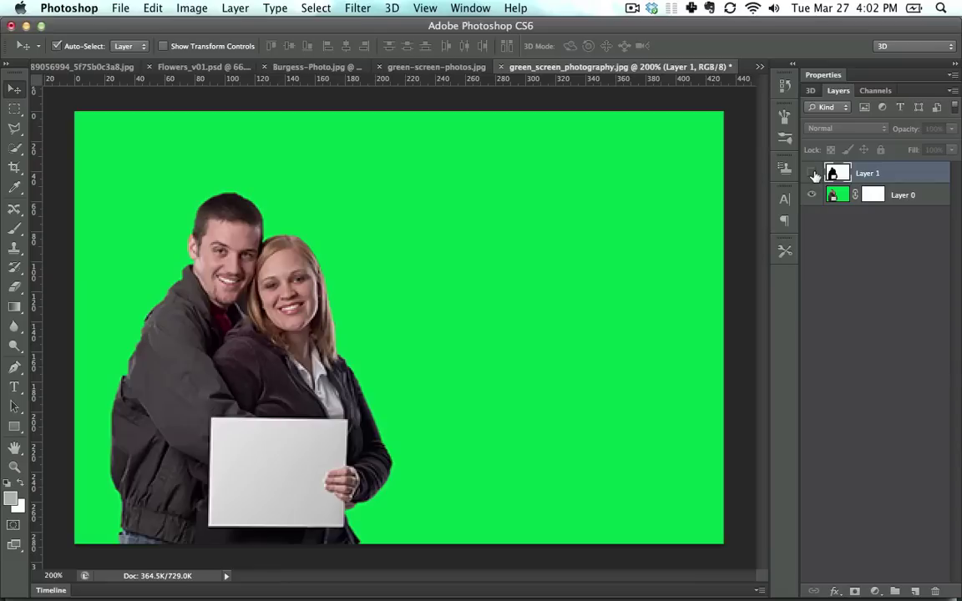
{"action": "left_click", "coordinate": [811, 172]}
{"action": "key", "text": "super+a"}
{"action": "left_click", "coordinate": [875, 197]}
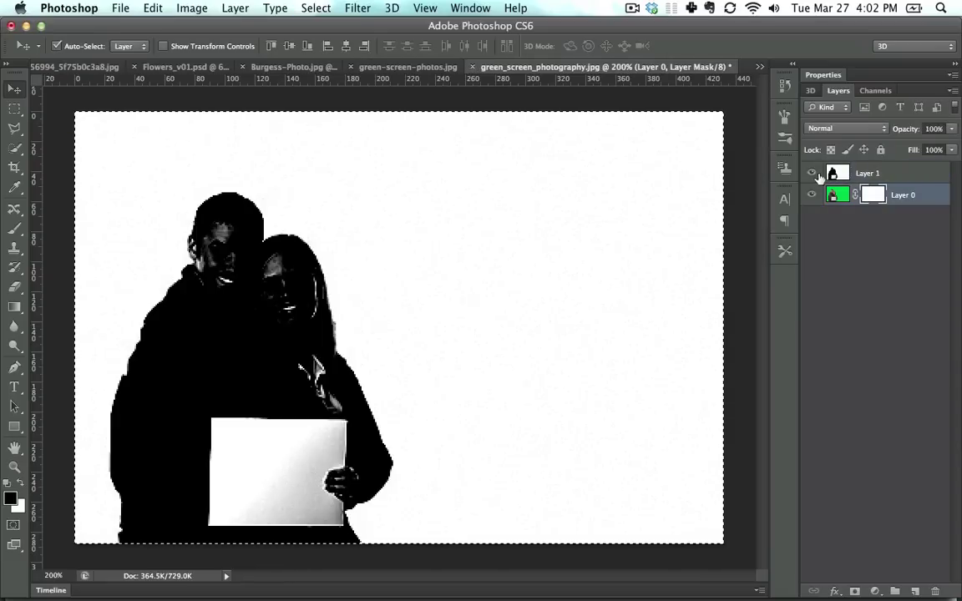
{"action": "left_click", "coordinate": [811, 173]}
{"action": "left_click", "coordinate": [873, 197], "text": "alt"}
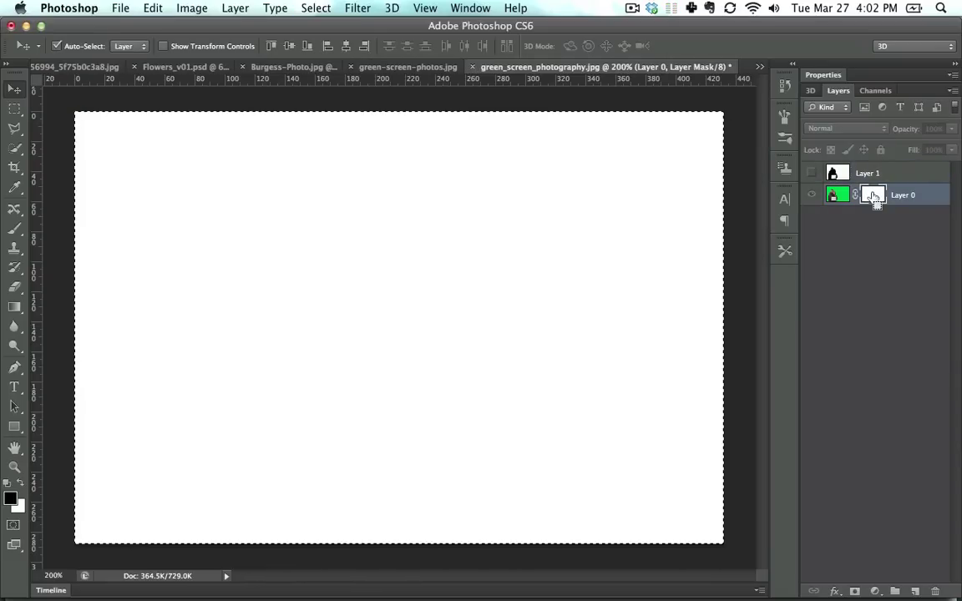
{"action": "key", "text": "super+v"}
{"action": "key", "text": "super+i"}
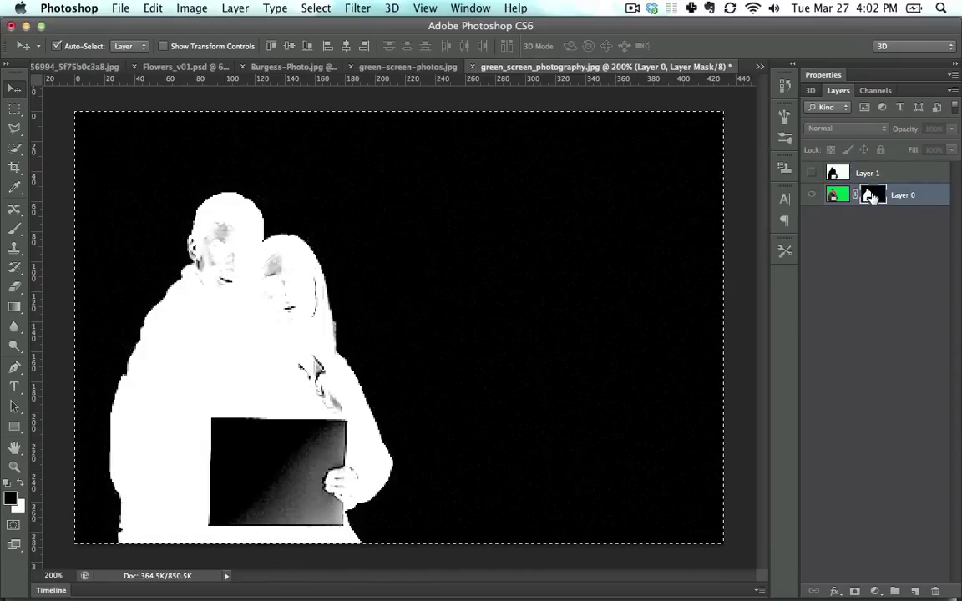
{"action": "left_click", "coordinate": [837, 197]}
{"action": "key", "text": "super+d"}
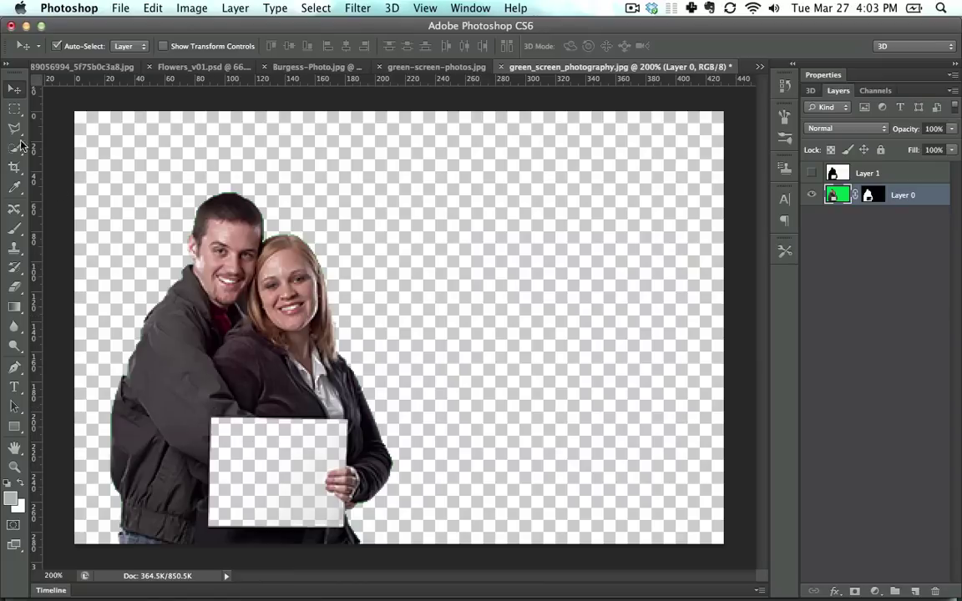
{"action": "left_click", "coordinate": [14, 109]}
Fill a rectangular selection on a new layer with a grey gradient
{"action": "left_click_drag", "start_coordinate": [389, 143], "coordinate": [651, 333]}
{"action": "key", "text": "g"}
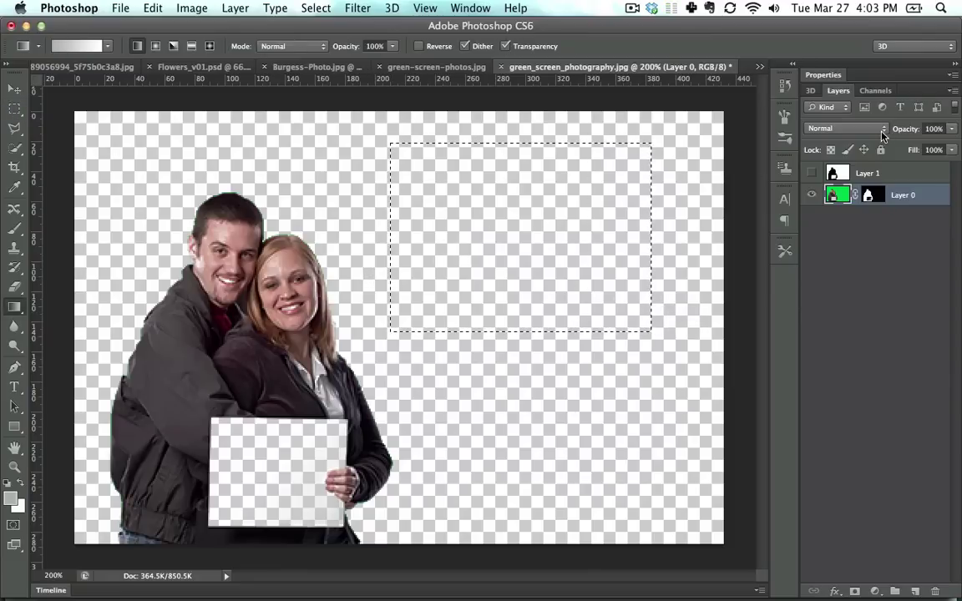
{"action": "key", "text": "shift+super+n"}
{"action": "key", "text": "Return"}
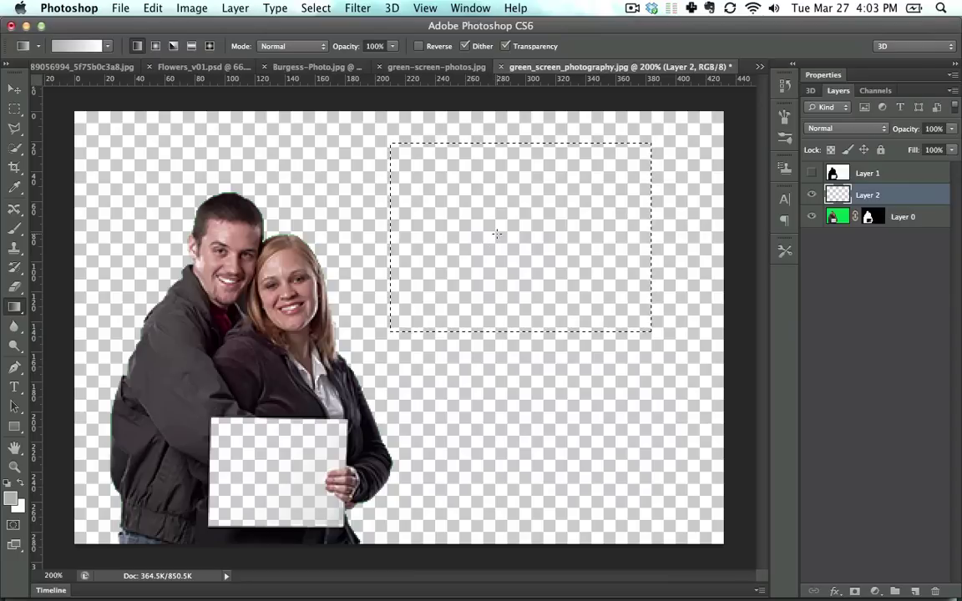
{"action": "left_click_drag", "start_coordinate": [483, 255], "coordinate": [603, 254]}
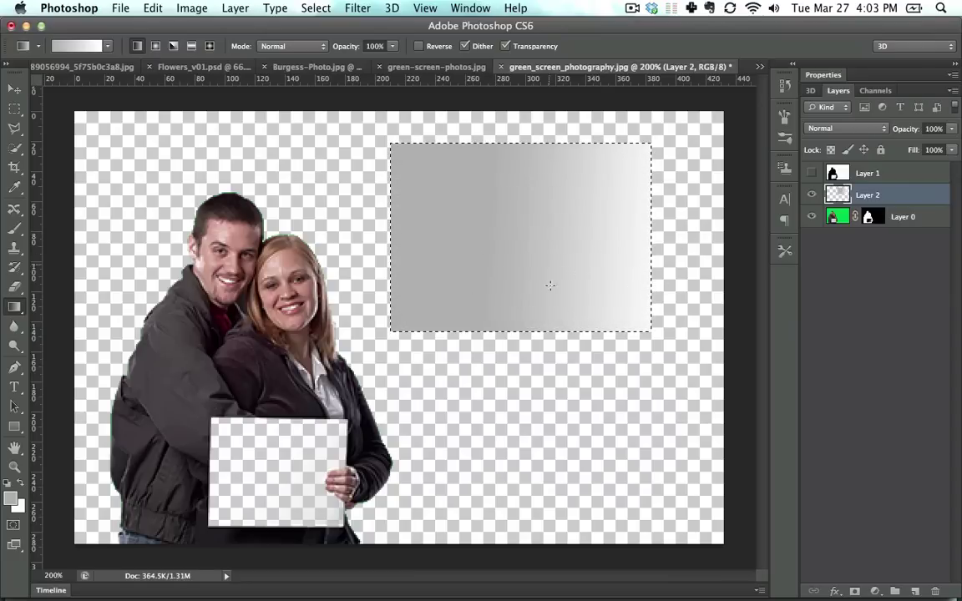
Delete the Fancy Channel Mask Stuff text layer and close the green-screen document
{"action": "key", "text": "t"}
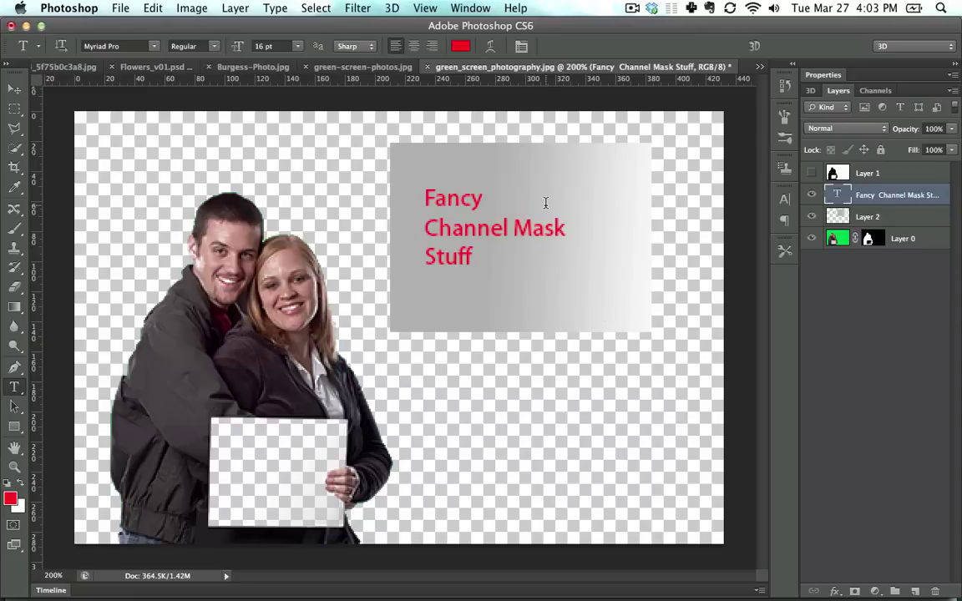
{"action": "key", "text": "v"}
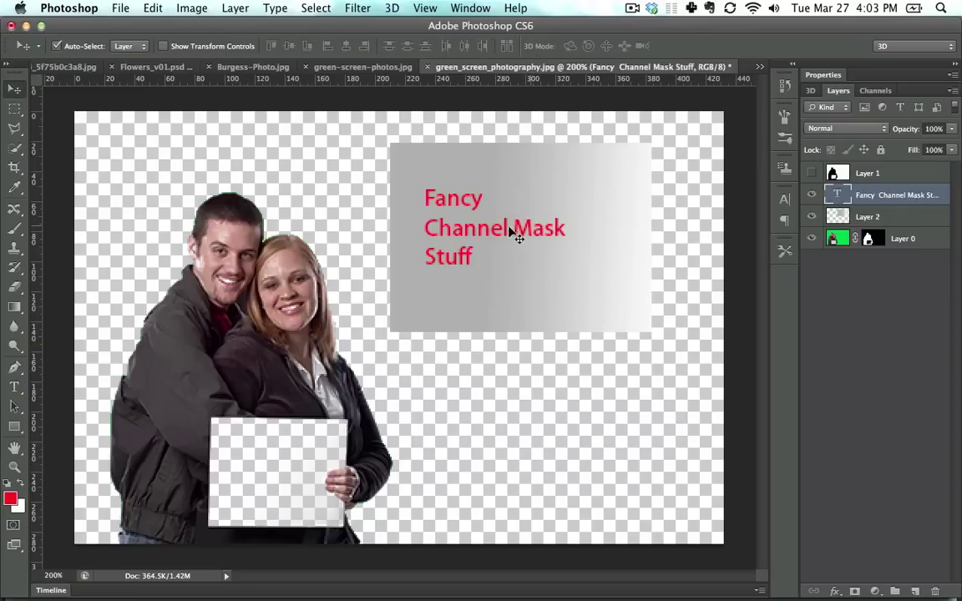
{"action": "key", "text": "BackSpace"}
{"action": "key", "text": "BackSpace"}
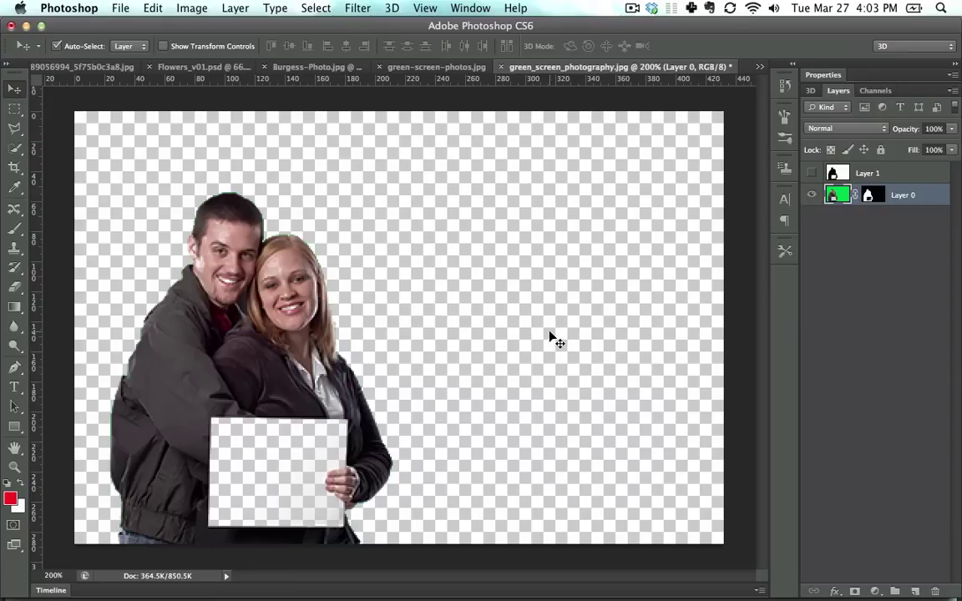
{"action": "key", "text": "super+w"}
Discard the changes, then slide the green image over the blue and the red over the green
{"action": "key", "text": "super+d"}
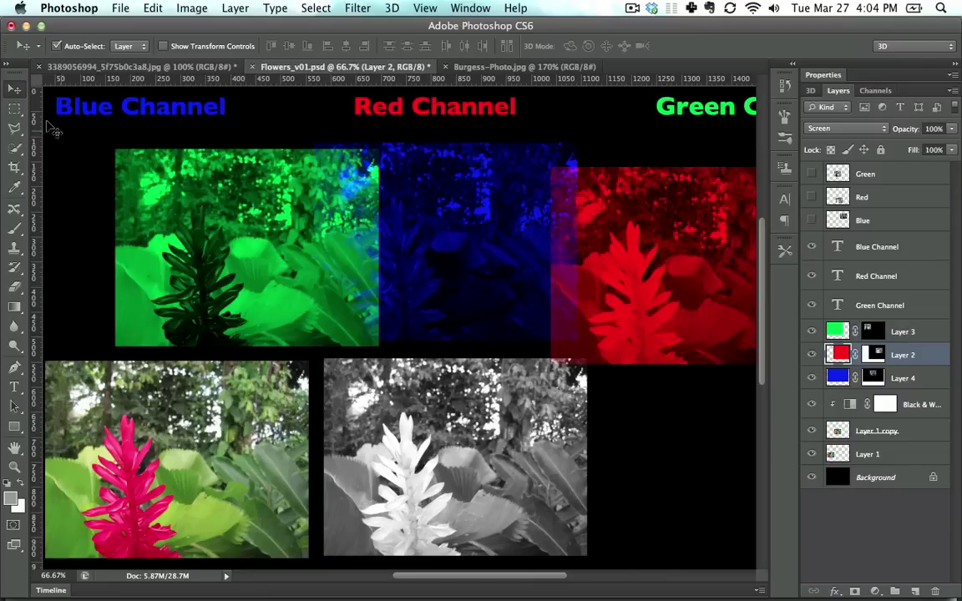
{"action": "left_click_drag", "start_coordinate": [207, 200], "coordinate": [390, 193]}
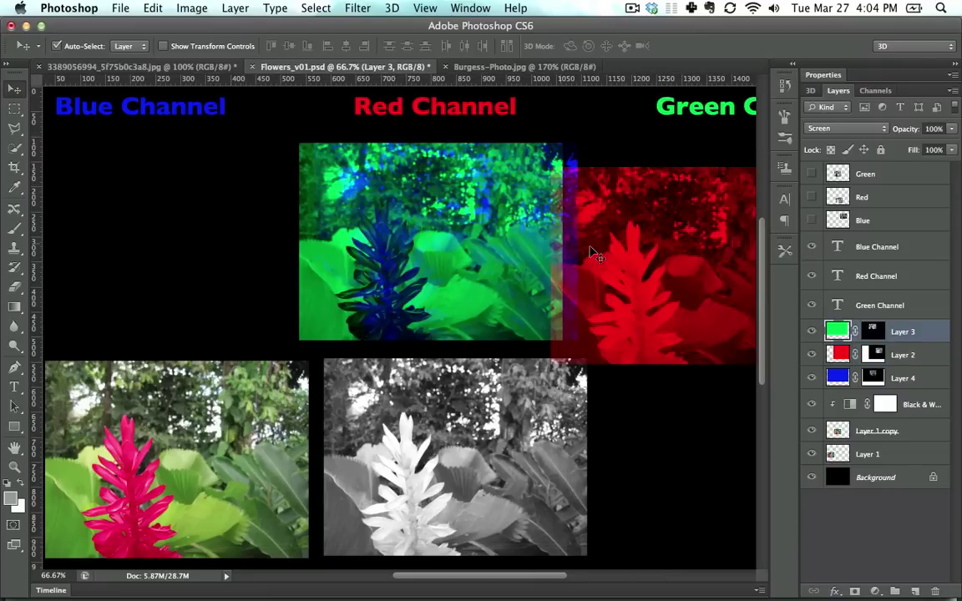
{"action": "left_click_drag", "start_coordinate": [595, 255], "coordinate": [407, 223]}
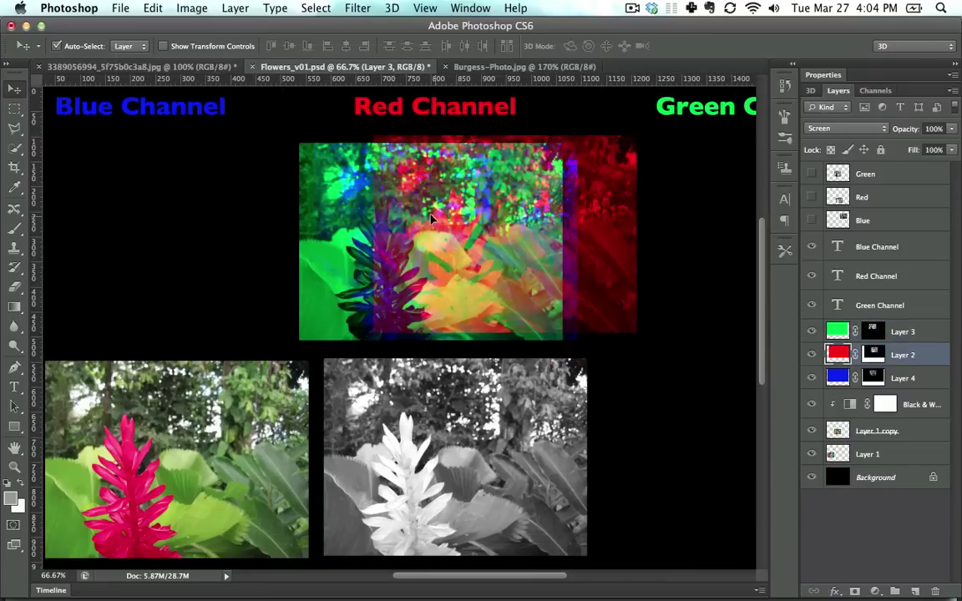
Show the crayon colour wheel's Channels panel and convert the image to Lab Color
{"action": "left_click", "coordinate": [168, 68]}
{"action": "left_click", "coordinate": [876, 92]}
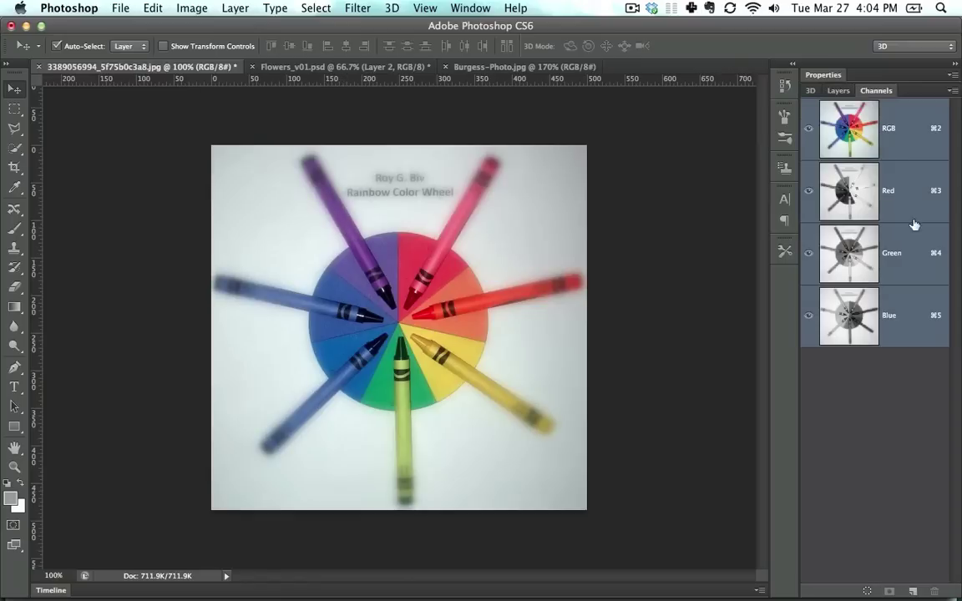
{"action": "left_click", "coordinate": [190, 8]}
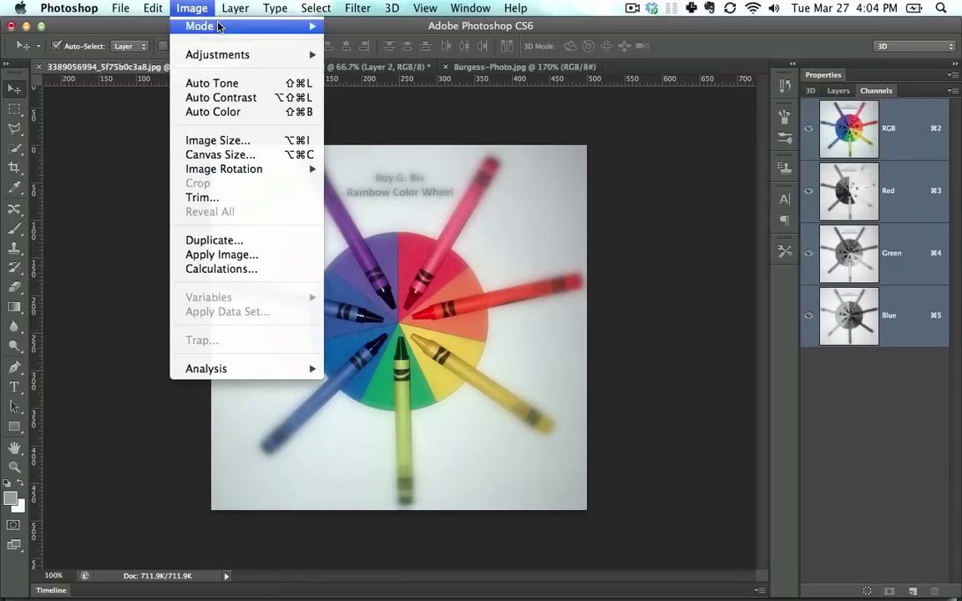
{"action": "mouse_move", "coordinate": [250, 26]}
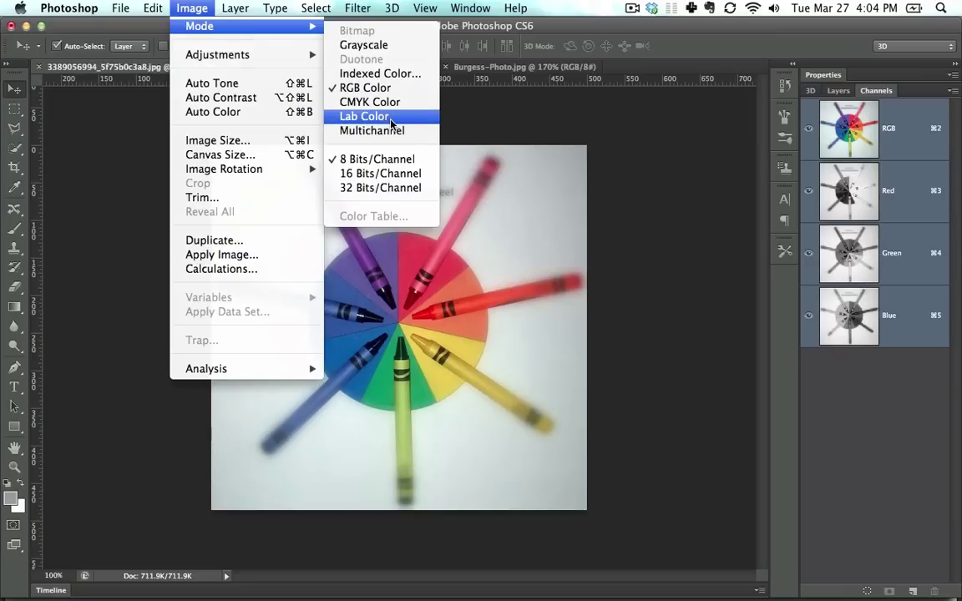
{"action": "left_click", "coordinate": [390, 124]}
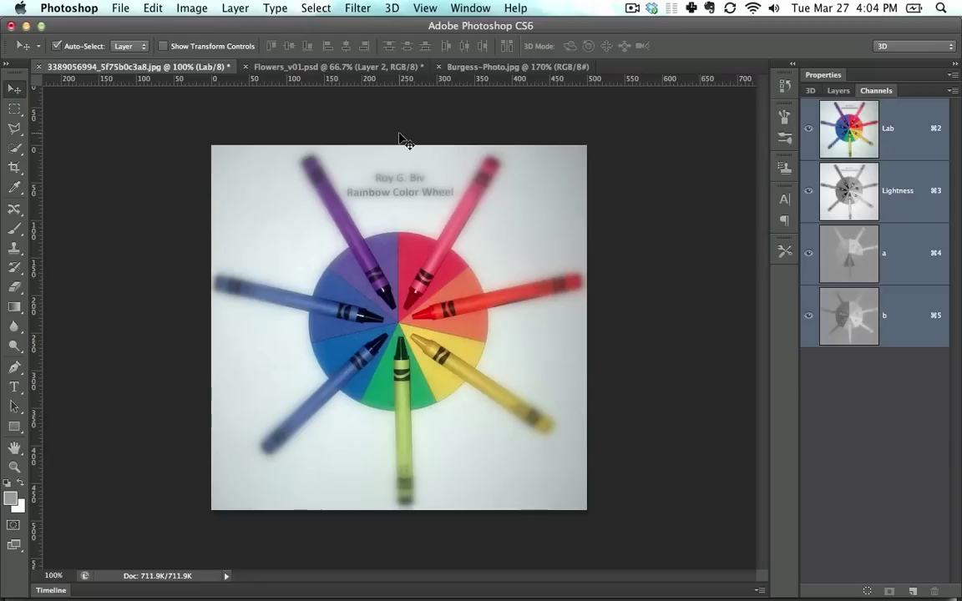
View the Lightness, a and b channels in turn, then the composite, ending on Lightness alone
{"action": "left_click", "coordinate": [865, 193]}
{"action": "left_click", "coordinate": [864, 254]}
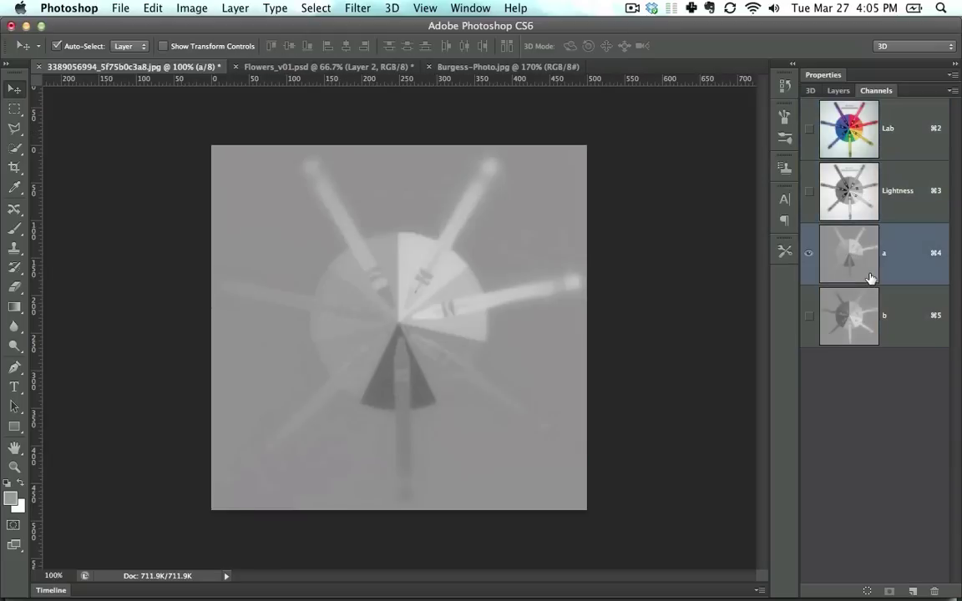
{"action": "left_click", "coordinate": [863, 318]}
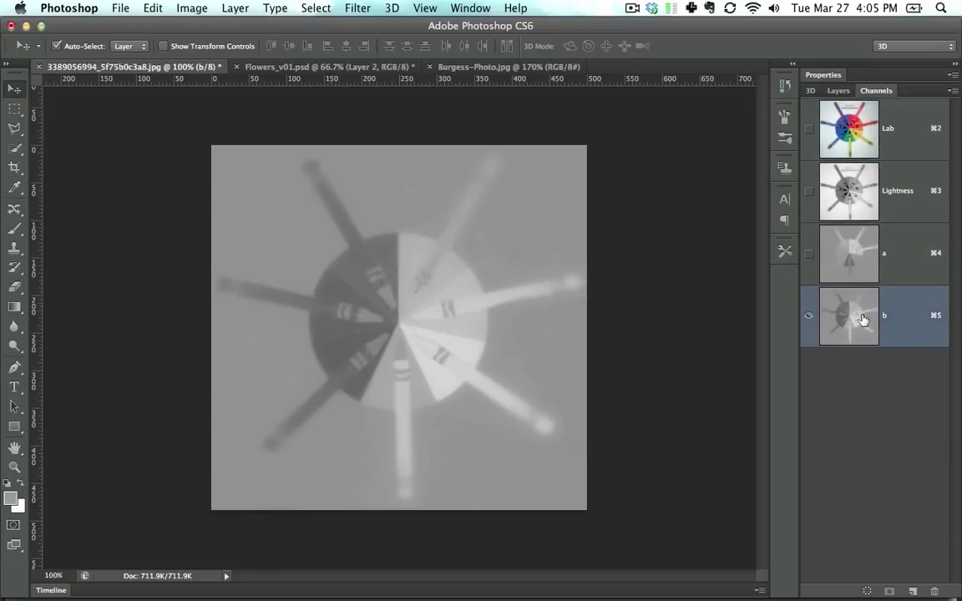
{"action": "left_click", "coordinate": [856, 242]}
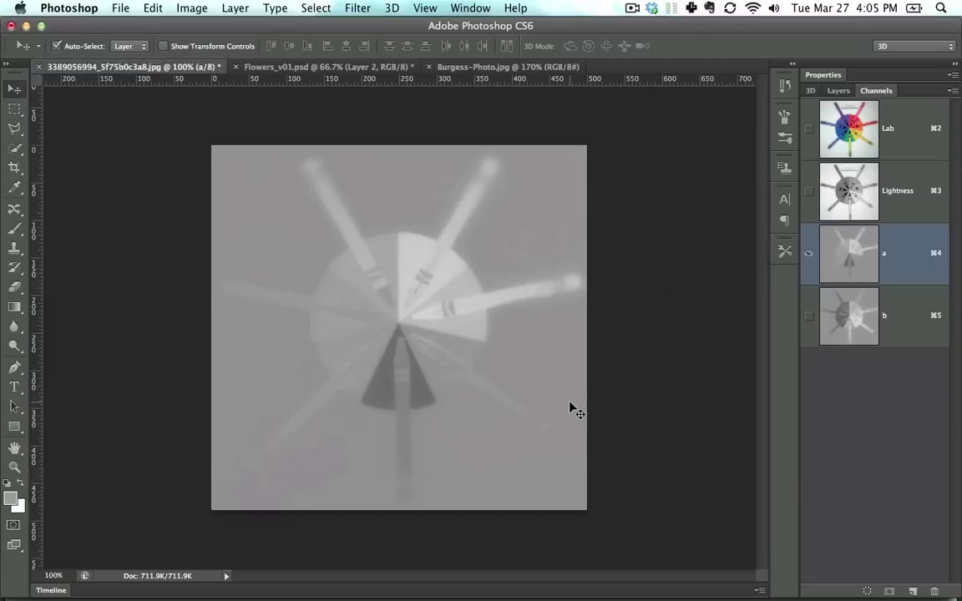
{"action": "left_click", "coordinate": [831, 326]}
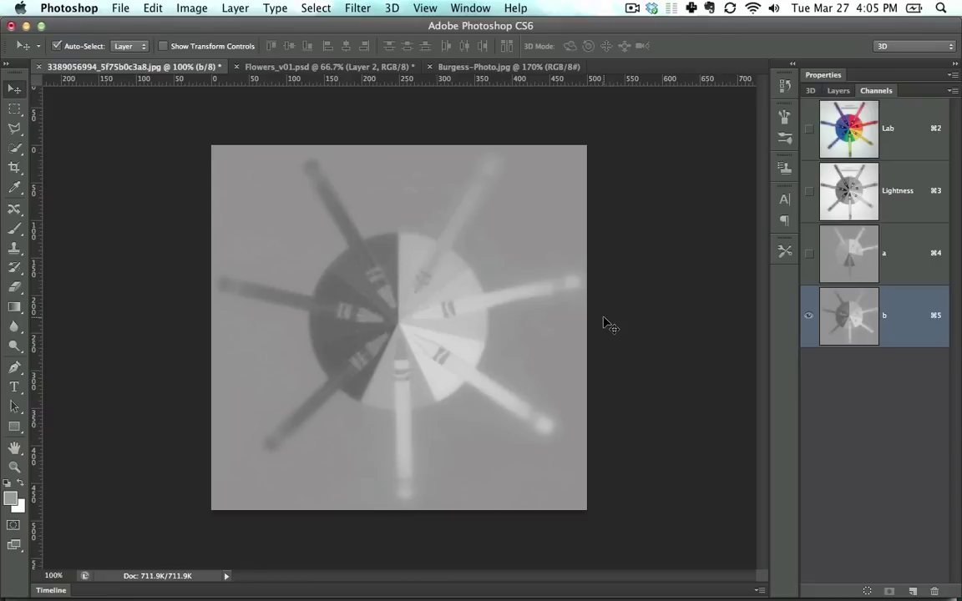
{"action": "key", "text": "super+2"}
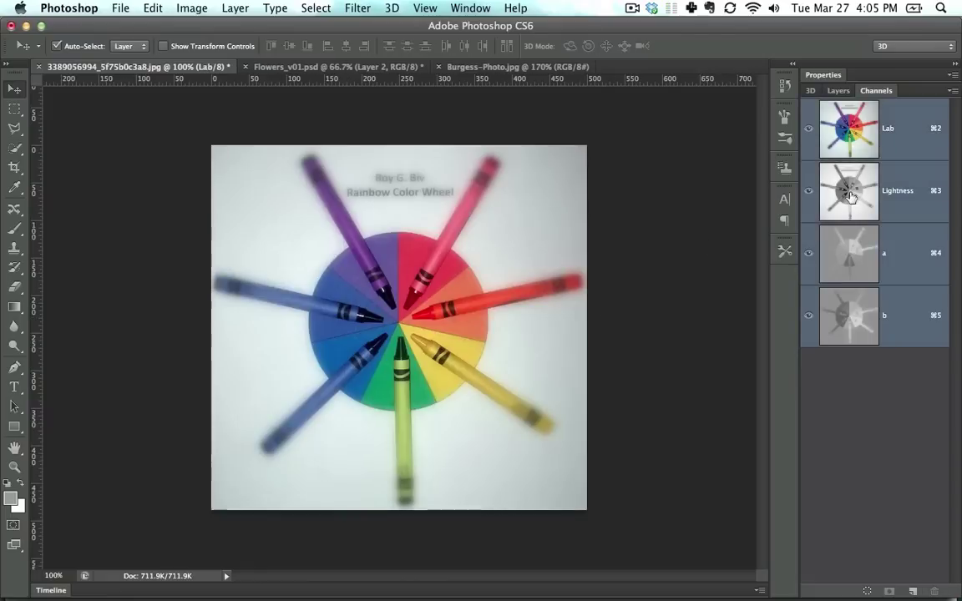
{"action": "left_click", "coordinate": [852, 194]}
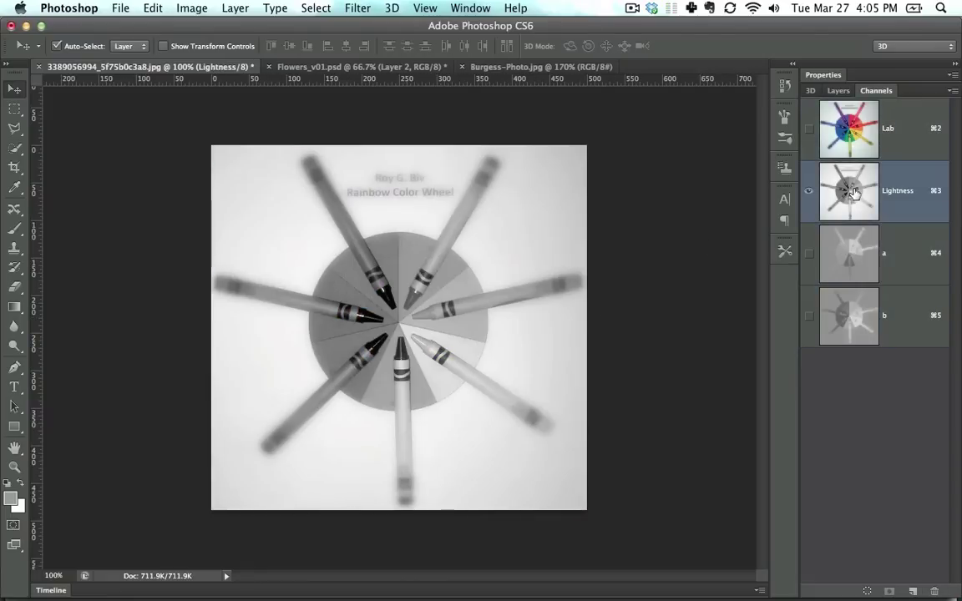
Open Curves on the Lab composite with the Lightness channel selected
{"action": "key", "text": "super+m"}
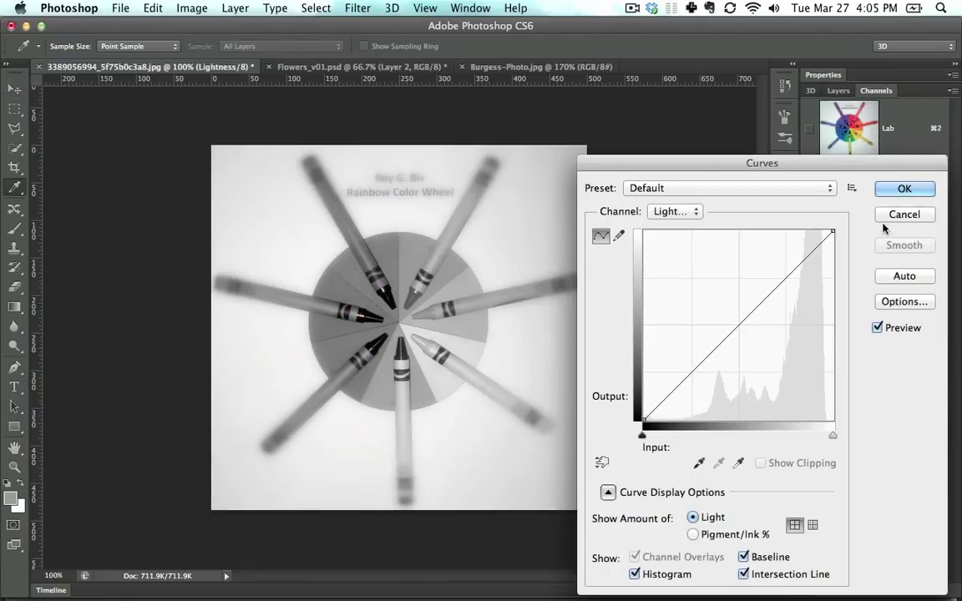
{"action": "key", "text": "Escape"}
{"action": "left_click", "coordinate": [863, 157]}
{"action": "key", "text": "super+m"}
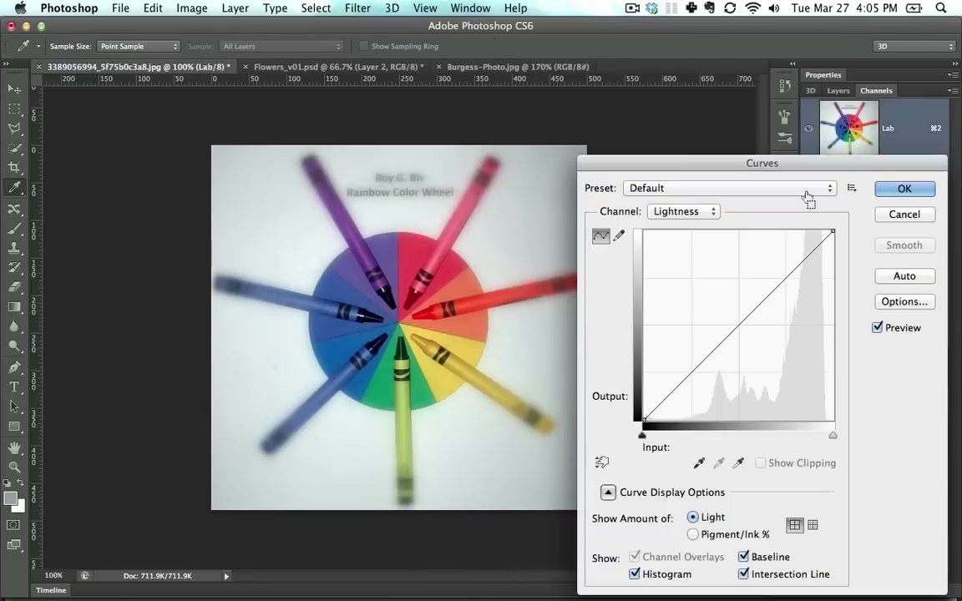
{"action": "left_click", "coordinate": [705, 213]}
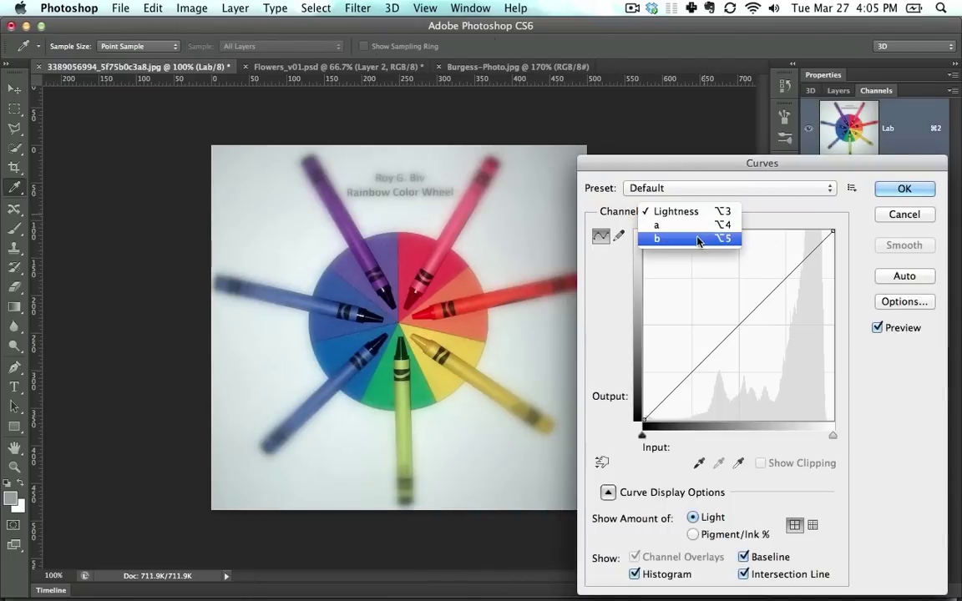
{"action": "left_click", "coordinate": [789, 282]}
Bend the Lightness curve into an S, cancel it, and undo back to RGB
{"action": "left_click_drag", "start_coordinate": [790, 282], "coordinate": [782, 265]}
{"action": "mouse_move", "coordinate": [693, 359]}
{"action": "left_mouse_down"}
{"action": "mouse_move", "coordinate": [697, 390]}
{"action": "mouse_move", "coordinate": [694, 380]}
{"action": "left_mouse_up"}
{"action": "left_click", "coordinate": [781, 266]}
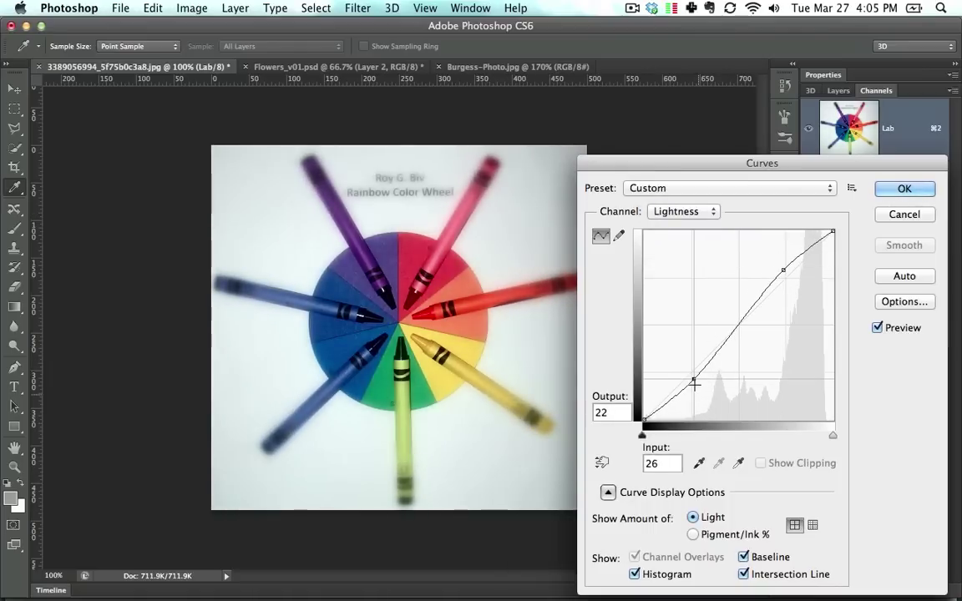
{"action": "left_click", "coordinate": [914, 215]}
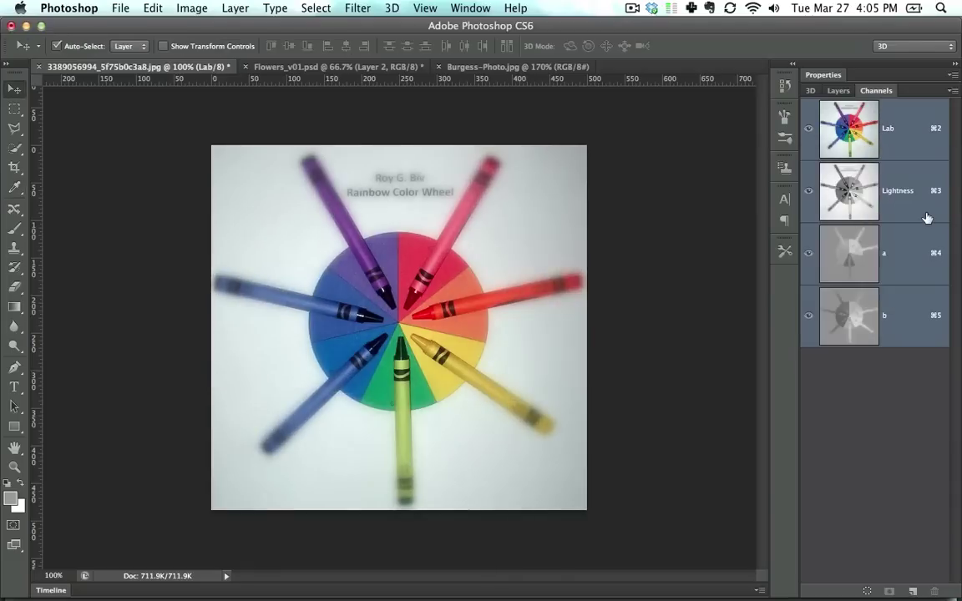
{"action": "key", "text": "super+z"}
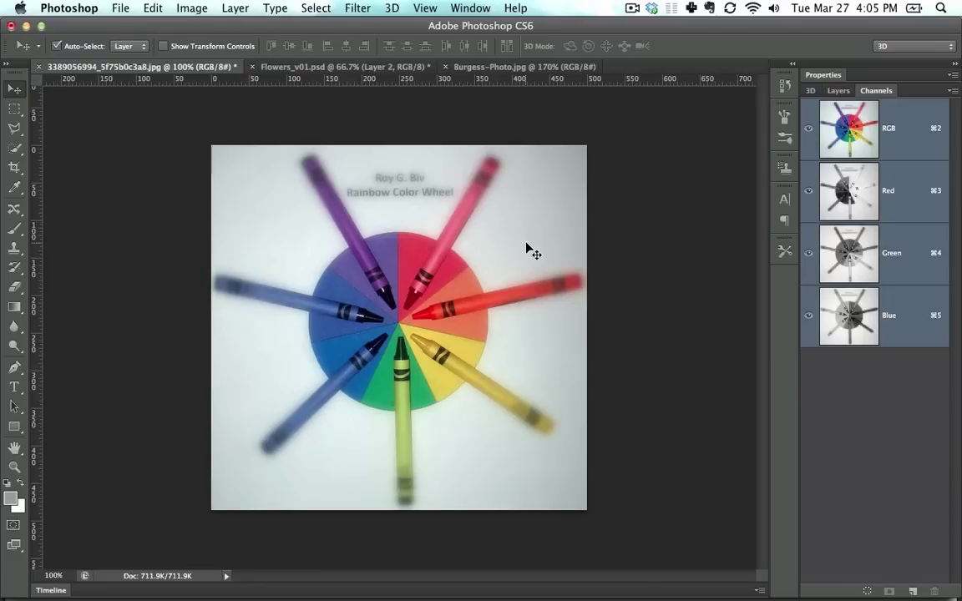
{"action": "left_click", "coordinate": [204, 10]}
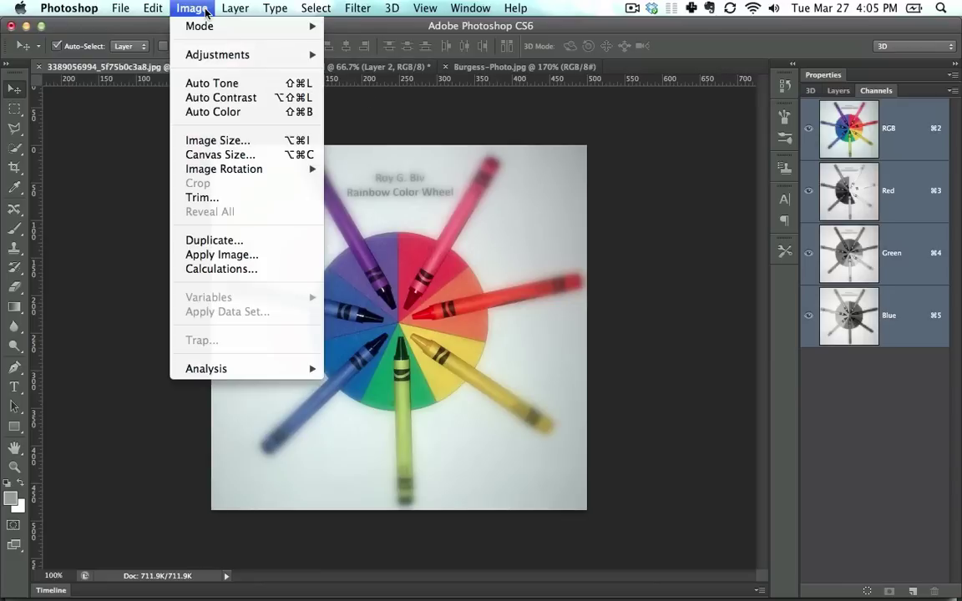
{"action": "left_click", "coordinate": [205, 10]}
{"action": "left_click", "coordinate": [838, 91]}
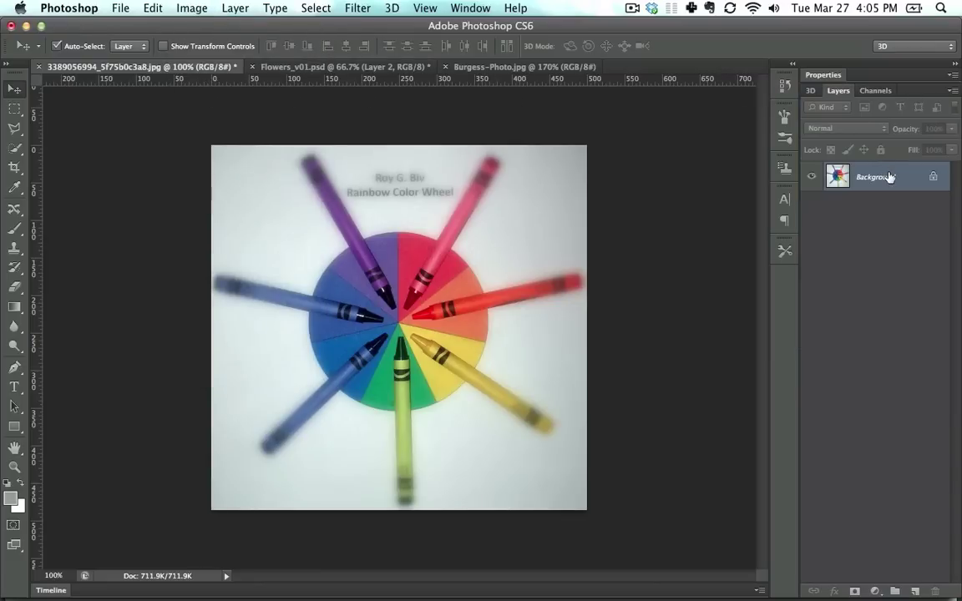
{"action": "left_click", "coordinate": [873, 590]}
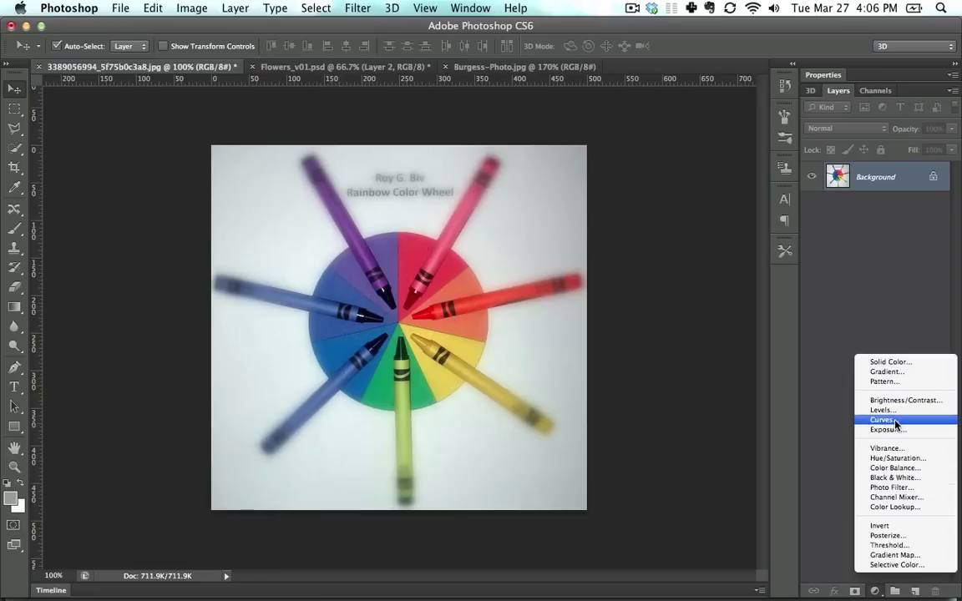
{"action": "left_click", "coordinate": [901, 480]}
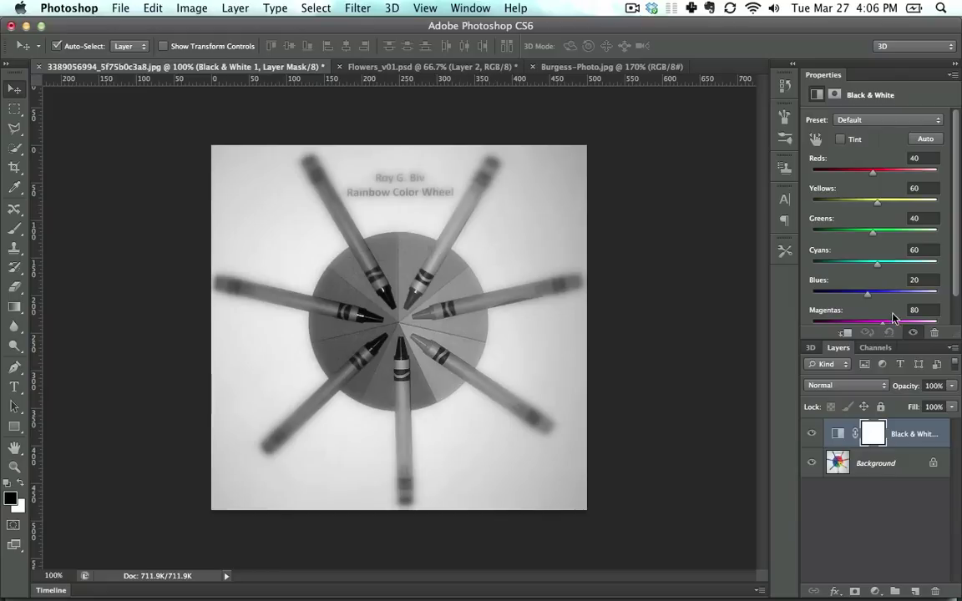
{"action": "left_click_drag", "start_coordinate": [919, 340], "coordinate": [907, 358]}
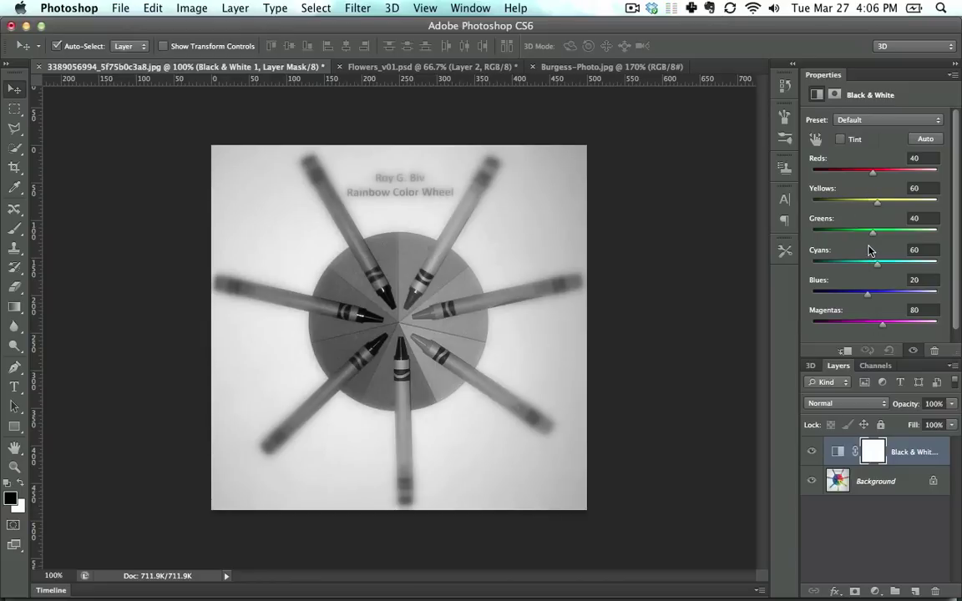
{"action": "left_click_drag", "start_coordinate": [871, 176], "coordinate": [906, 265]}
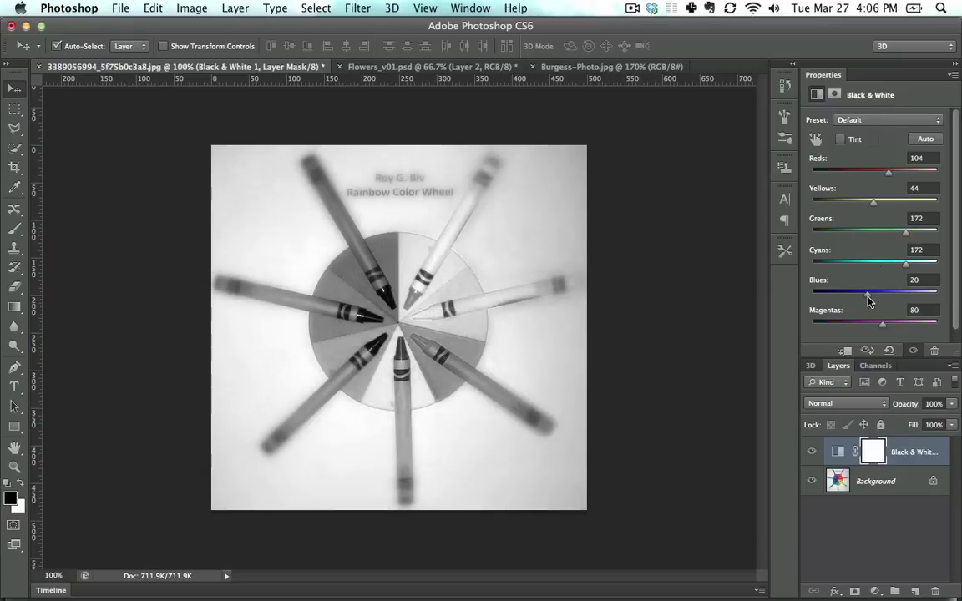
{"action": "mouse_move", "coordinate": [869, 294]}
{"action": "left_mouse_down"}
{"action": "mouse_move", "coordinate": [898, 292]}
{"action": "mouse_move", "coordinate": [864, 294]}
{"action": "left_mouse_up"}
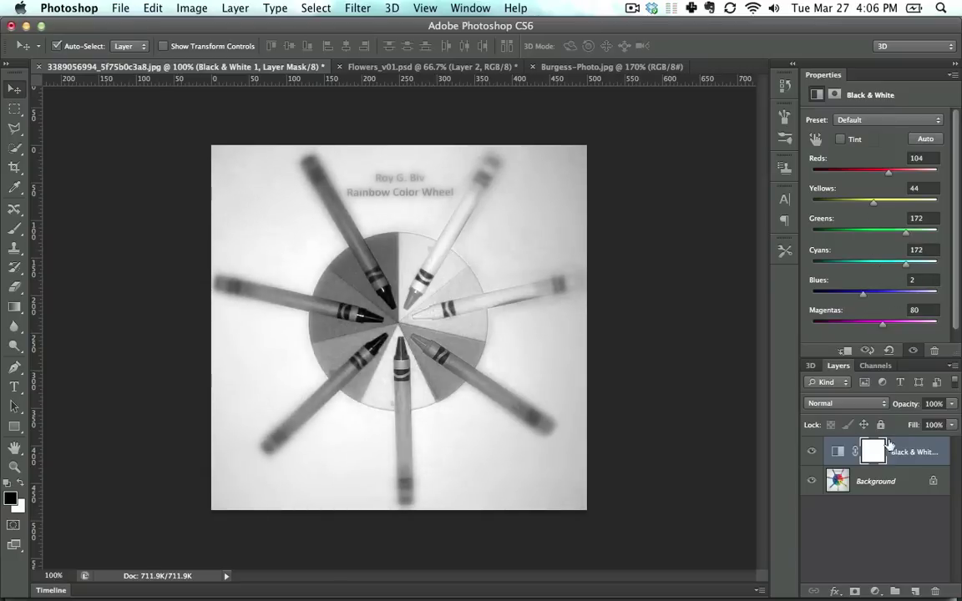
{"action": "key", "text": "Delete"}
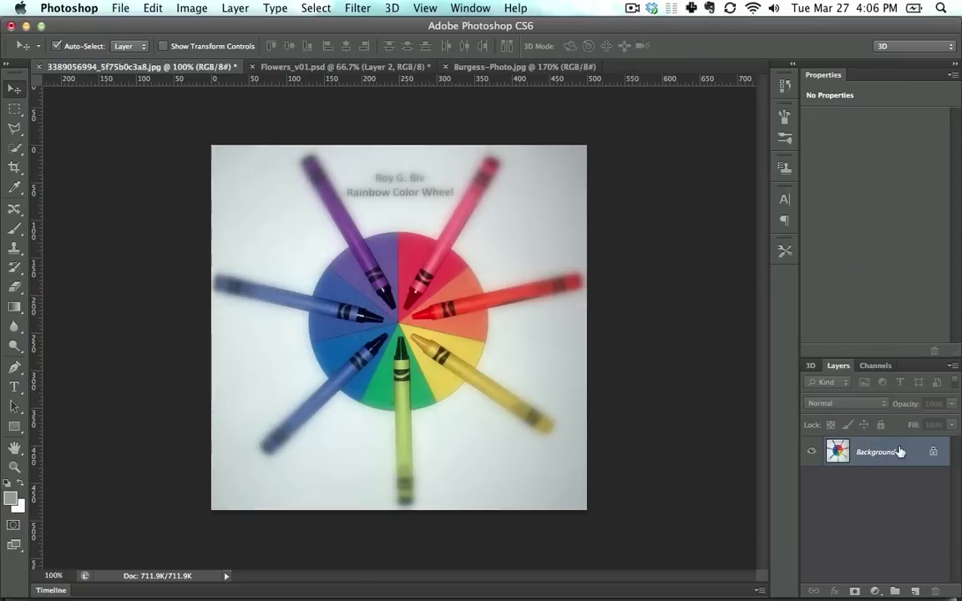
Paste the Red channel as a new layer named Red, floating the Layers panel beside the canvas
{"action": "key", "text": "super+a"}
{"action": "left_click", "coordinate": [874, 366]}
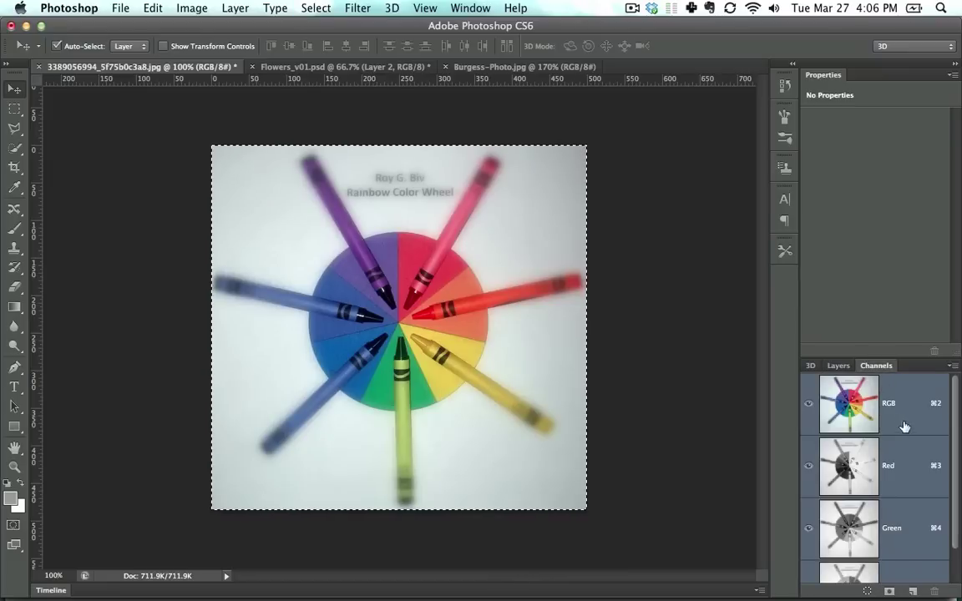
{"action": "left_click", "coordinate": [915, 460]}
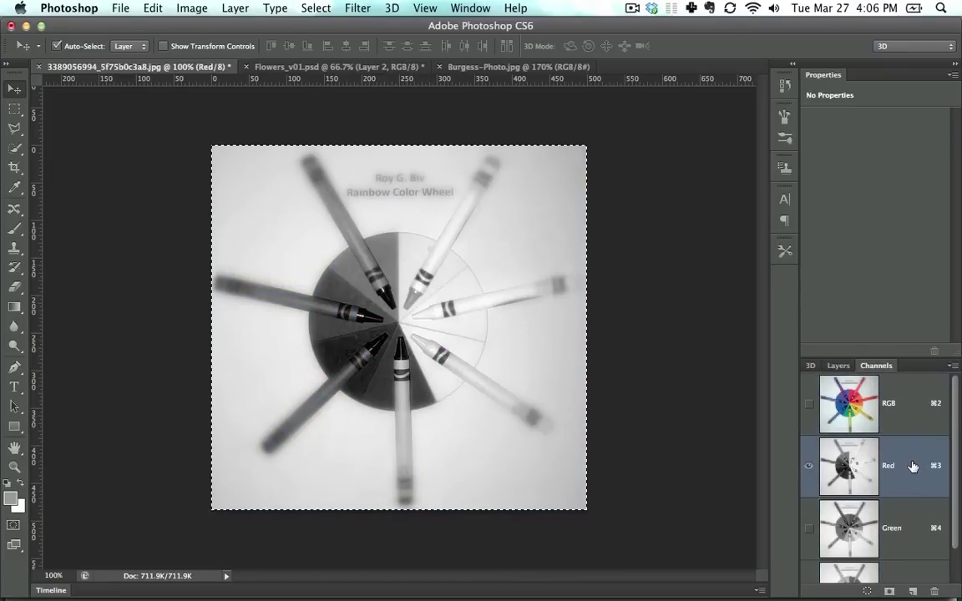
{"action": "left_click_drag", "start_coordinate": [839, 365], "coordinate": [92, 191]}
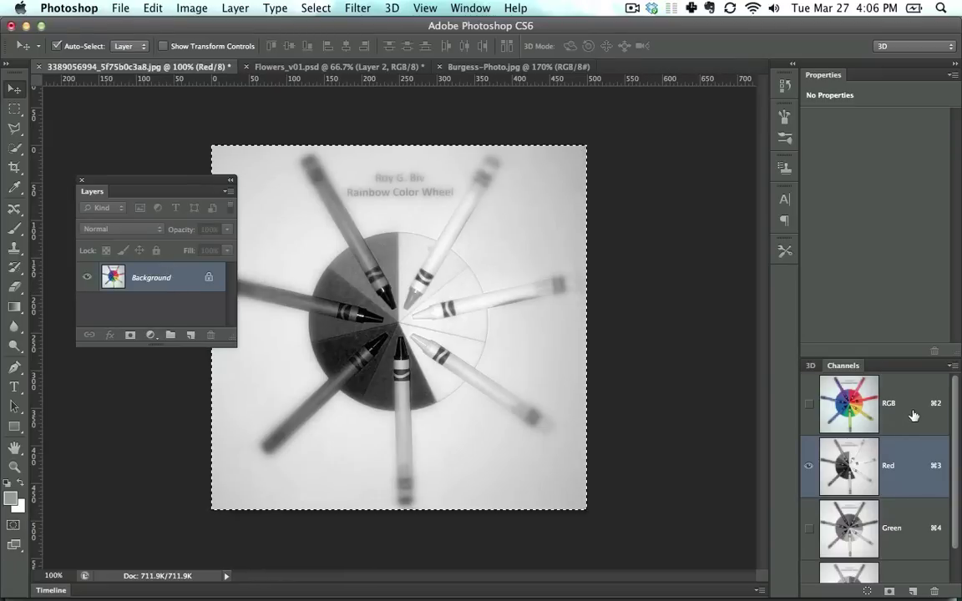
{"action": "left_click", "coordinate": [911, 408]}
{"action": "left_click", "coordinate": [191, 335]}
{"action": "key", "text": "super+v"}
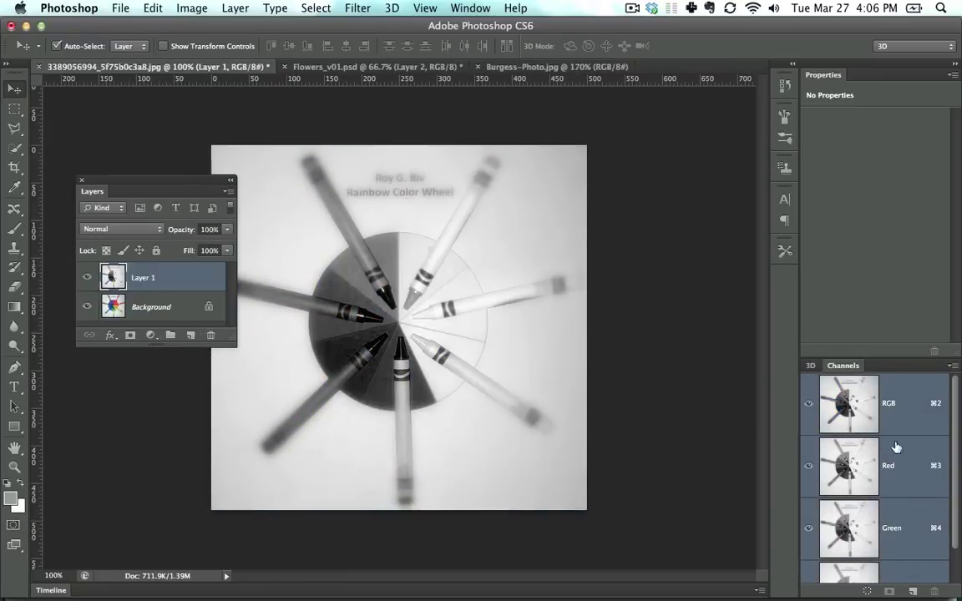
{"action": "left_click", "coordinate": [897, 468]}
{"action": "left_click", "coordinate": [903, 411]}
{"action": "double_click", "coordinate": [143, 279]}
{"action": "type", "text": "Red"}
{"action": "key", "text": "Return"}
Put the Green channel on its own new layer named Green
{"action": "left_click", "coordinate": [894, 528]}
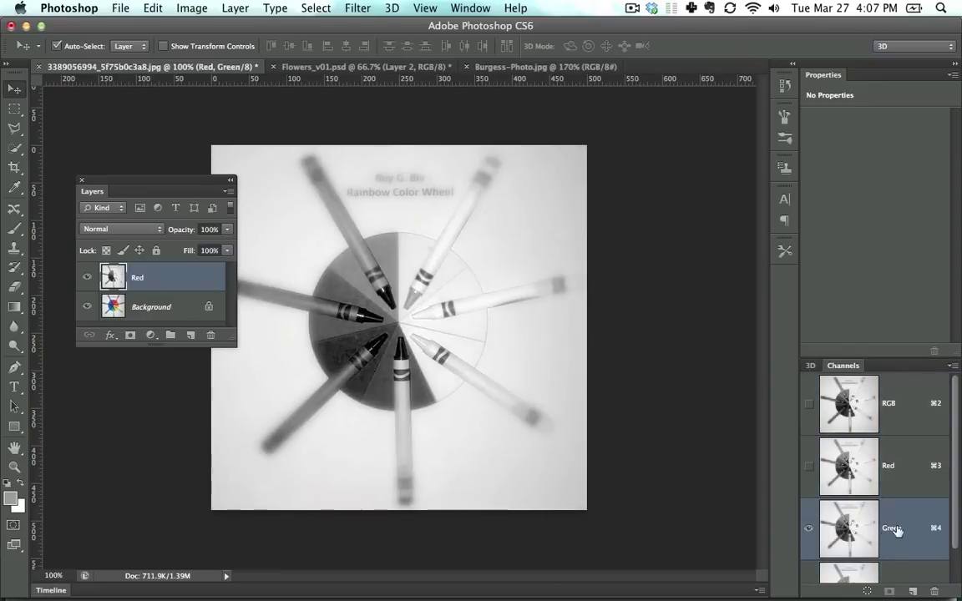
{"action": "key", "text": "super+a"}
{"action": "left_click", "coordinate": [904, 409]}
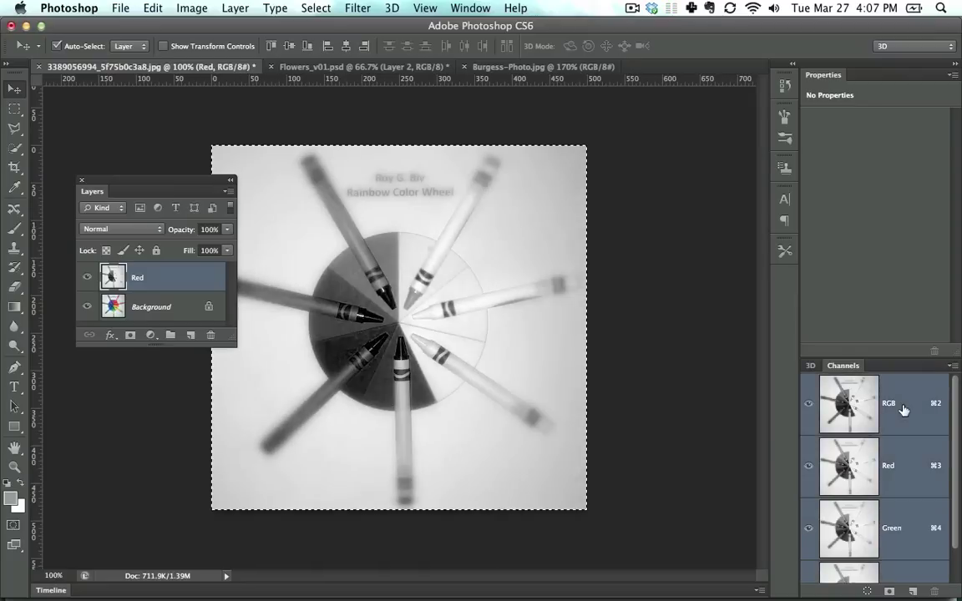
{"action": "key", "text": "super+j"}
{"action": "double_click", "coordinate": [143, 278]}
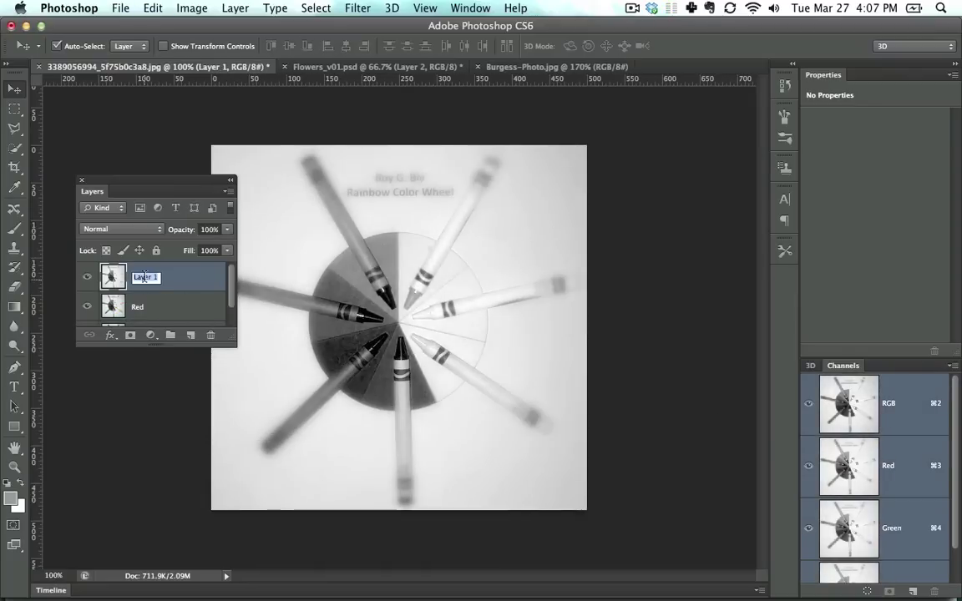
{"action": "type", "text": "Green"}
{"action": "key", "text": "Return"}
Copy the Blue channel into a new layer and begin renaming it
{"action": "scroll", "coordinate": [869, 535], "scroll_direction": "down", "scroll_amount": 2}
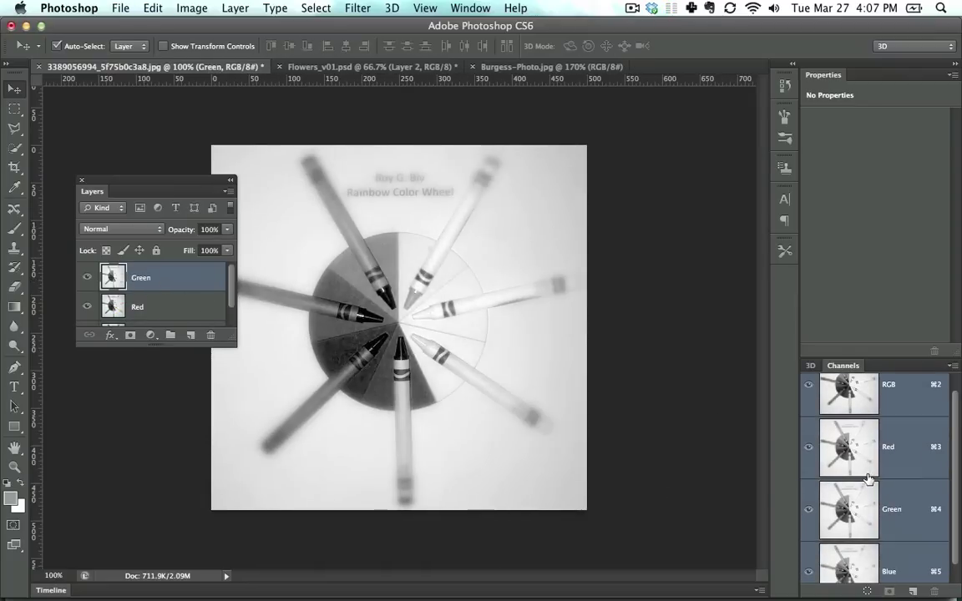
{"action": "left_click", "coordinate": [901, 557]}
{"action": "key", "text": "super+a"}
{"action": "key", "text": "super+c"}
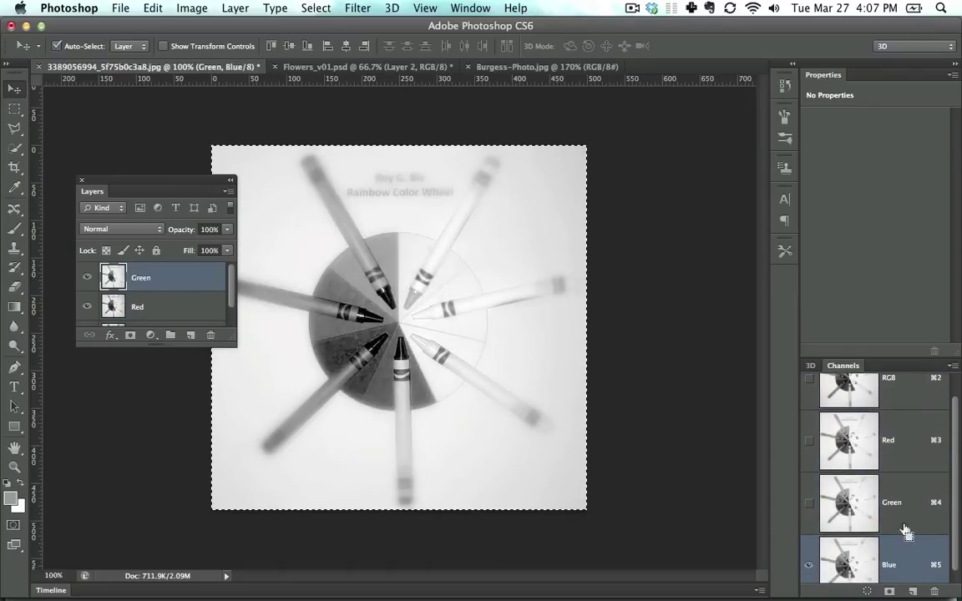
{"action": "key", "text": "super+2"}
{"action": "key", "text": "super+v"}
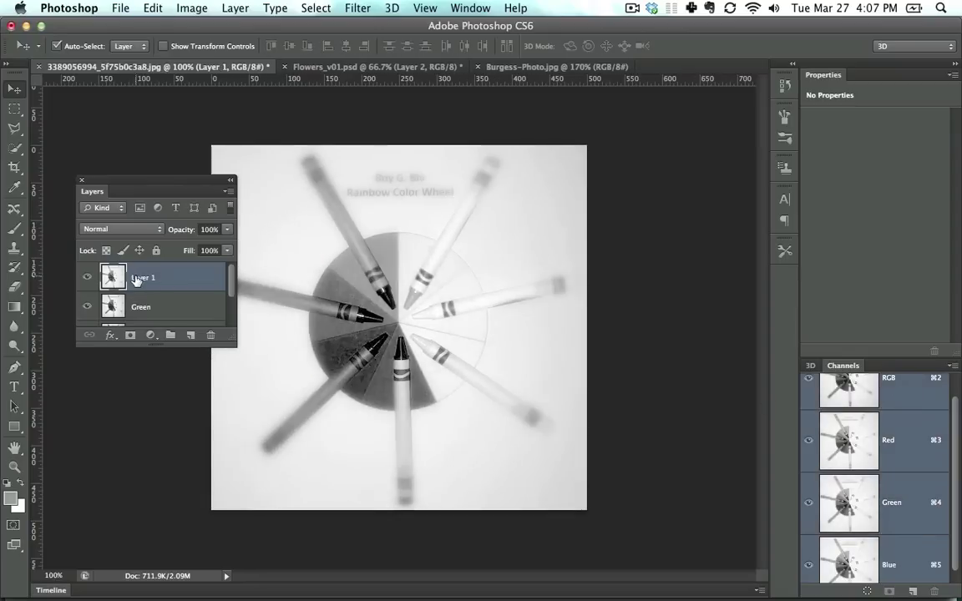
{"action": "double_click", "coordinate": [142, 278]}
Name the layer Blue, then enlarge and reposition the floating Layers panel
{"action": "type", "text": "Blue"}
{"action": "key", "text": "Return"}
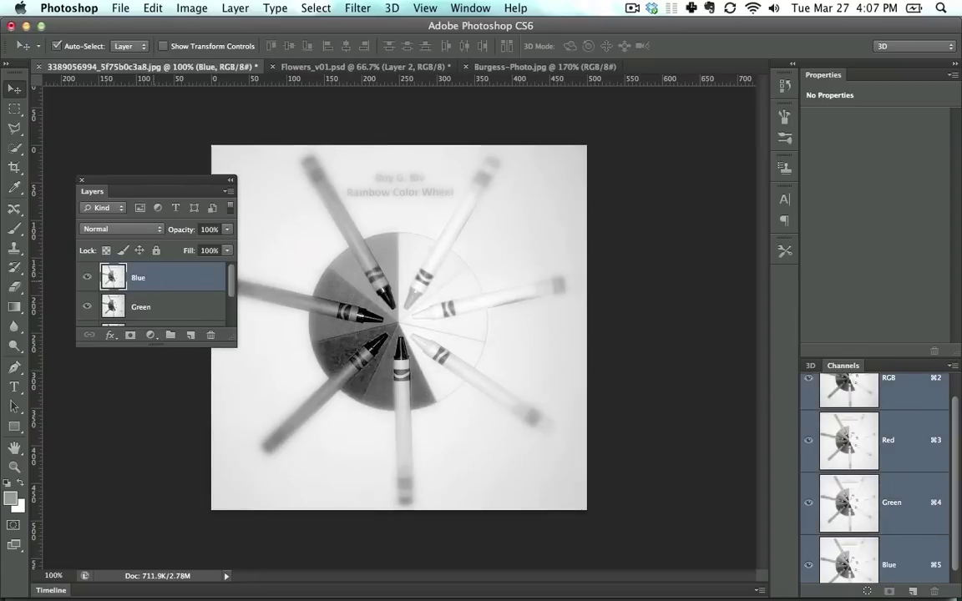
{"action": "left_click_drag", "start_coordinate": [211, 346], "coordinate": [211, 480]}
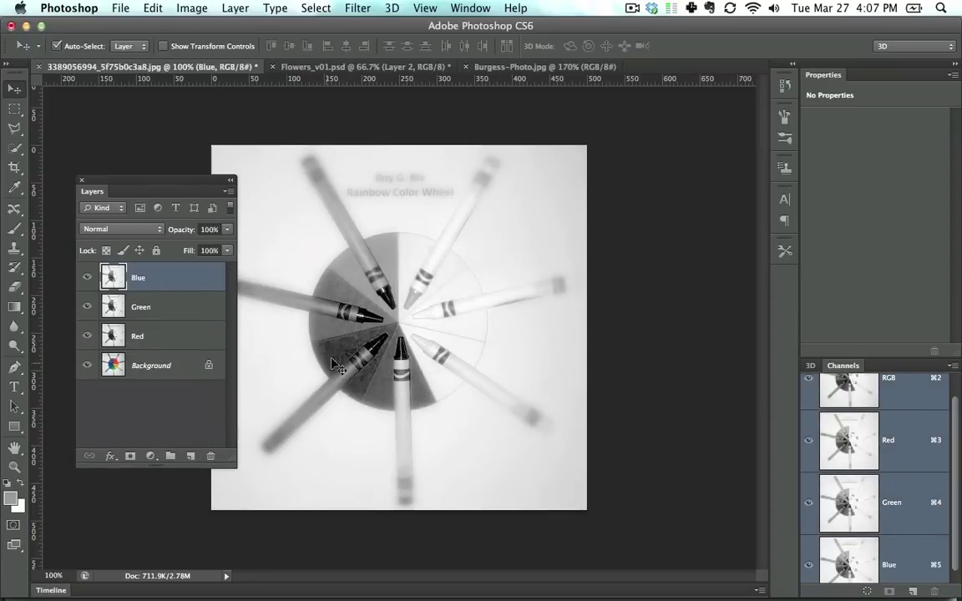
{"action": "left_click_drag", "start_coordinate": [177, 179], "coordinate": [135, 159]}
Lower the Blue, Green and Red layer opacities, the Red to 32%
{"action": "left_click", "coordinate": [181, 208]}
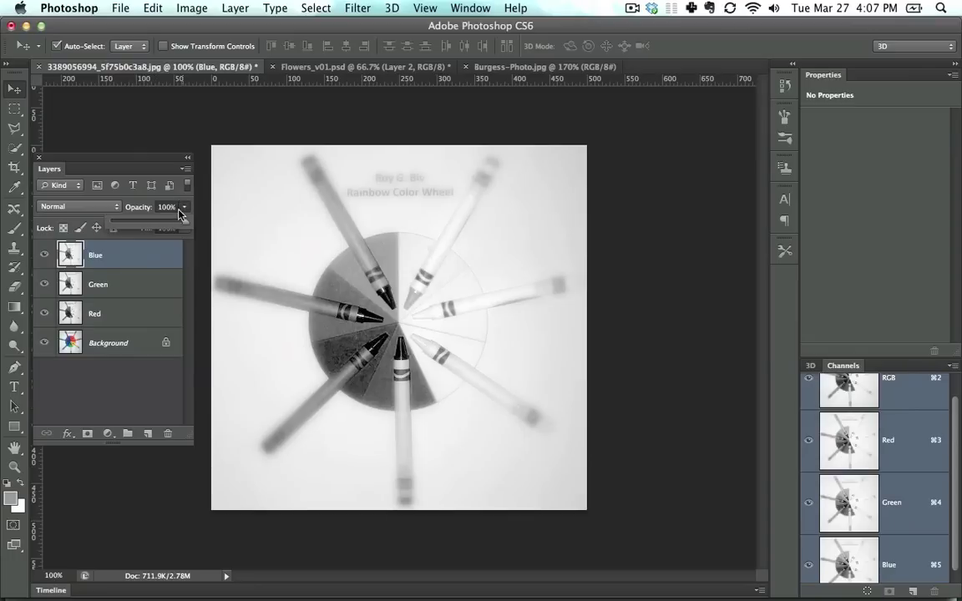
{"action": "left_click_drag", "start_coordinate": [170, 224], "coordinate": [135, 221]}
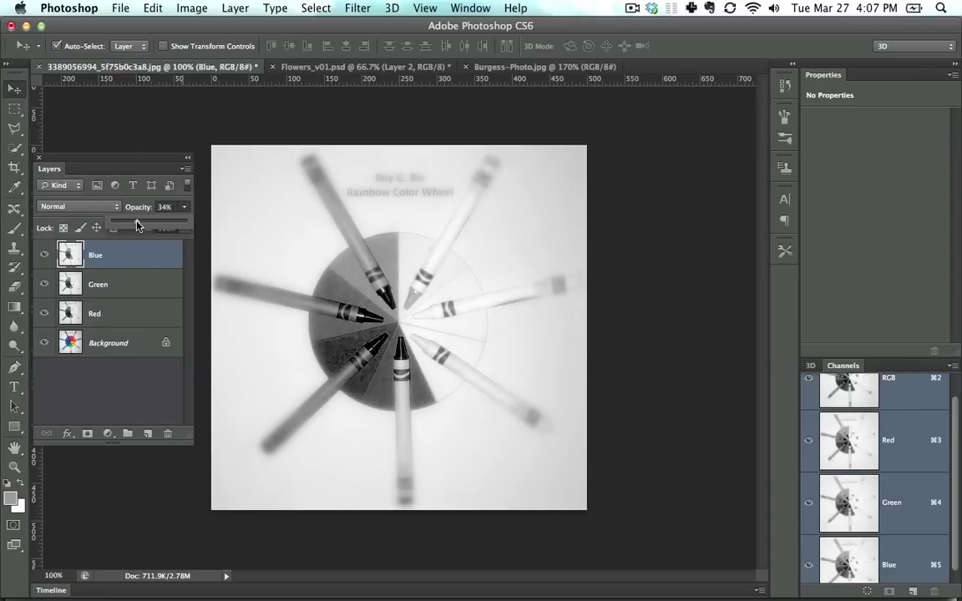
{"action": "left_click", "coordinate": [138, 283]}
{"action": "left_click", "coordinate": [184, 207]}
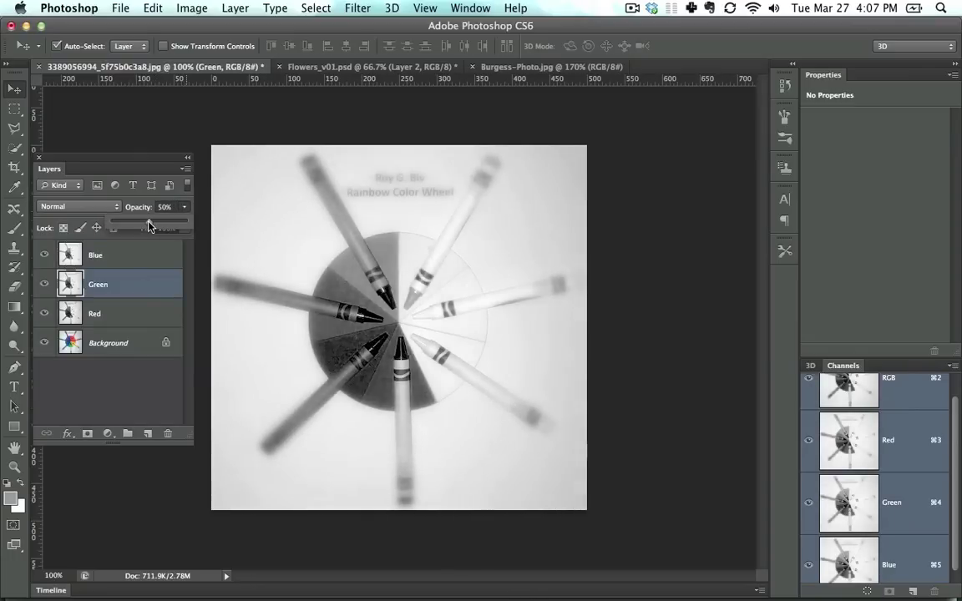
{"action": "left_click", "coordinate": [125, 313]}
{"action": "left_click", "coordinate": [185, 207]}
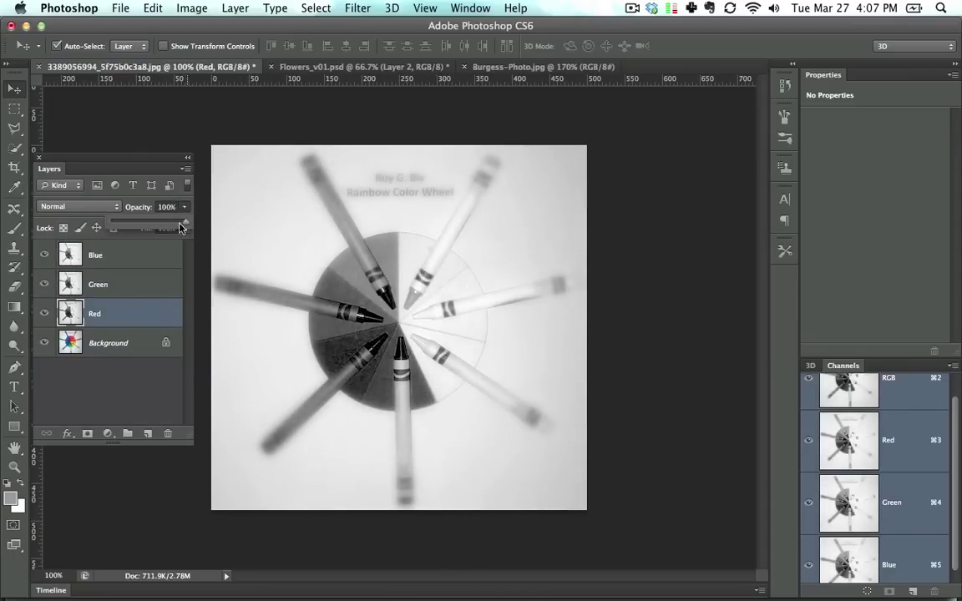
{"action": "left_click_drag", "start_coordinate": [185, 221], "coordinate": [135, 222]}
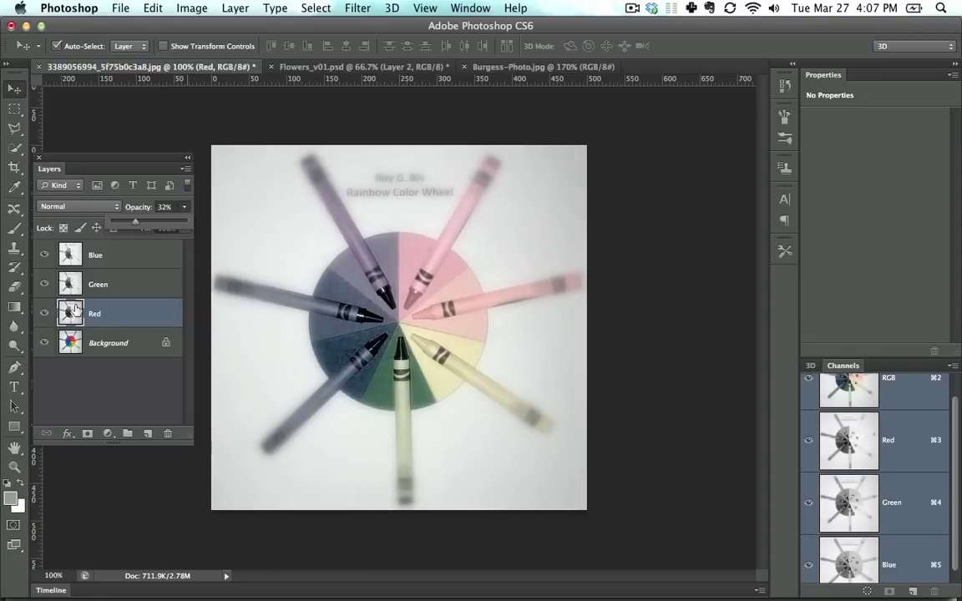
Hide the Background and add a grey-filled layer beneath the Red layer
{"action": "left_click", "coordinate": [45, 342]}
{"action": "key", "text": "super+shift+n"}
{"action": "key", "text": "Return"}
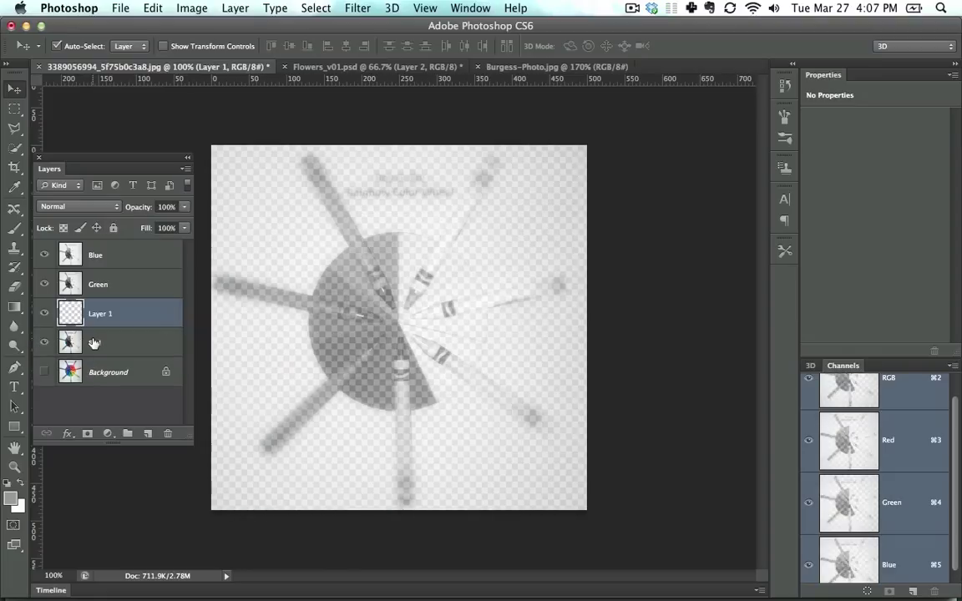
{"action": "left_click_drag", "start_coordinate": [150, 314], "coordinate": [160, 356]}
{"action": "key", "text": "alt+BackSpace"}
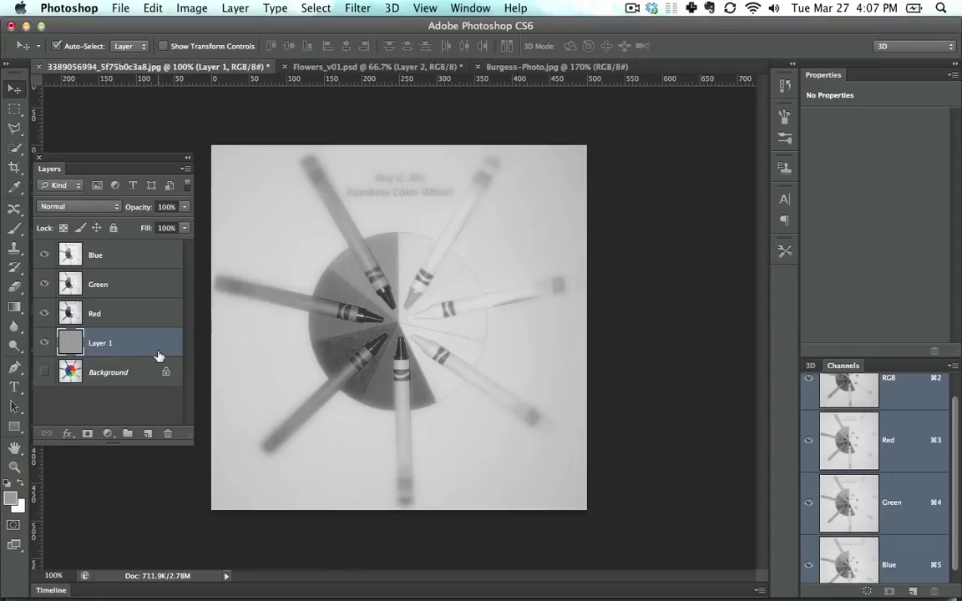
Set the foreground colour to grey 777777 with lightness 50
{"action": "left_click", "coordinate": [11, 499]}
{"action": "double_click", "coordinate": [563, 420]}
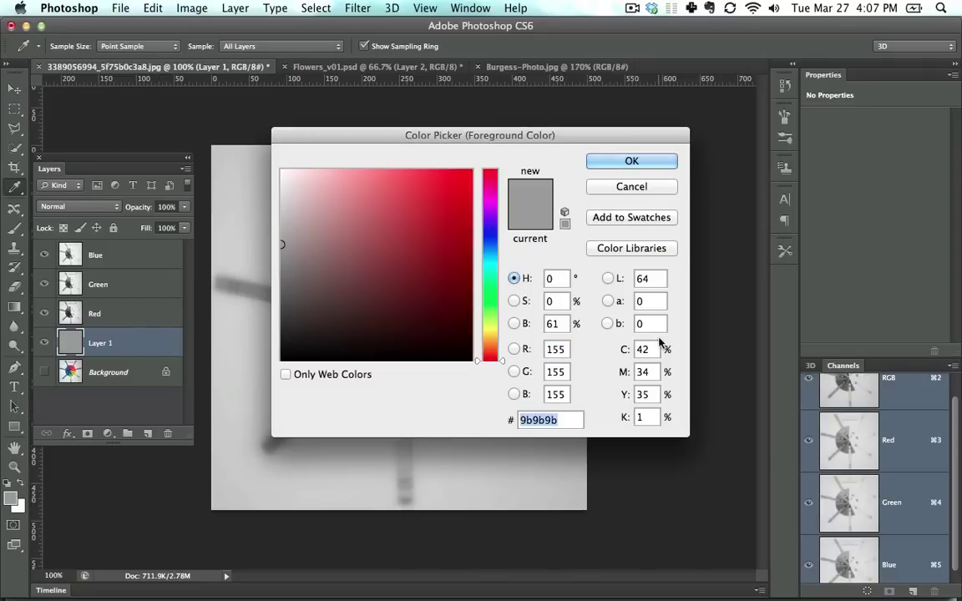
{"action": "left_click", "coordinate": [659, 278]}
{"action": "double_click", "coordinate": [659, 278]}
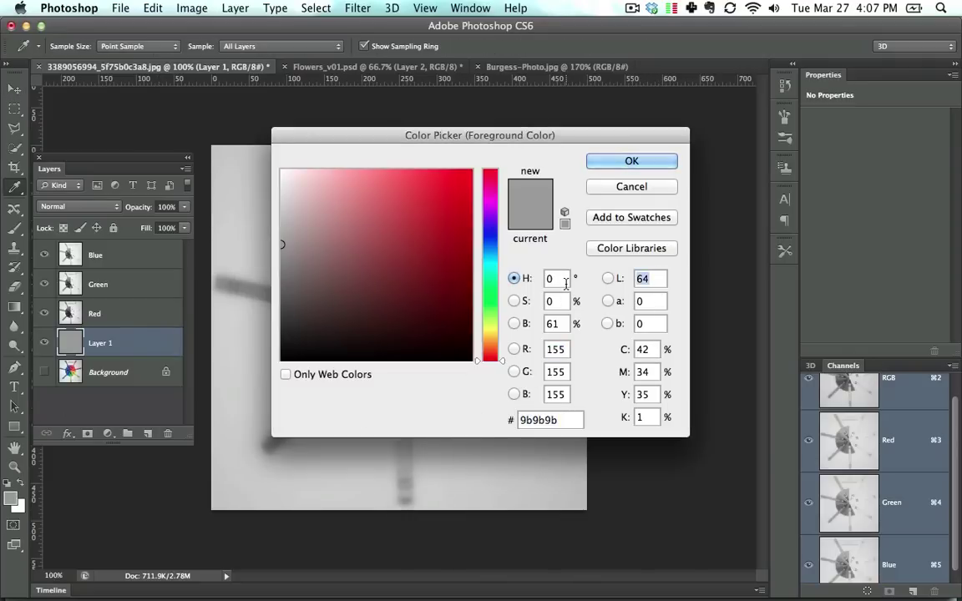
{"action": "type", "text": "50"}
{"action": "key", "text": "Tab"}
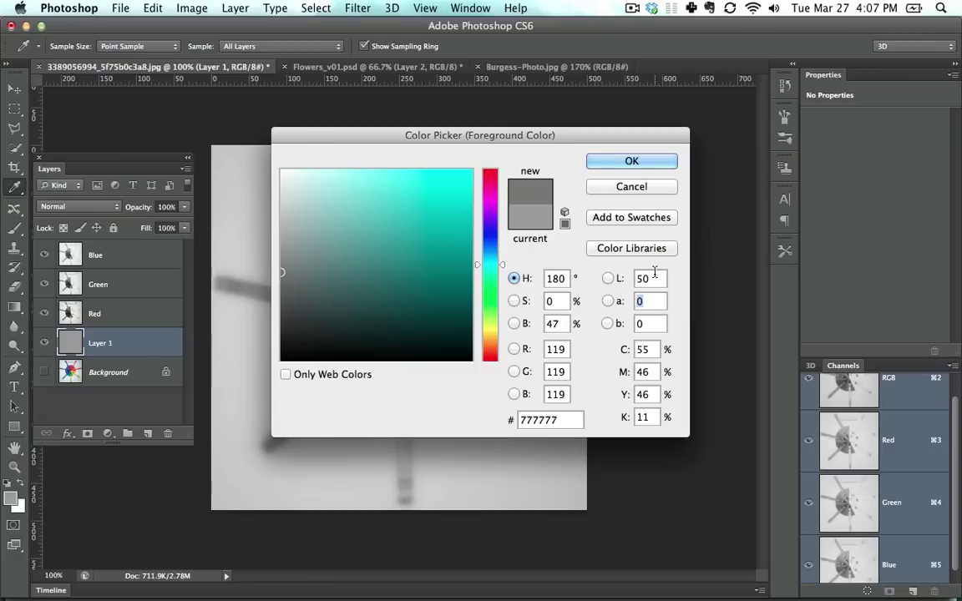
{"action": "left_click", "coordinate": [641, 163]}
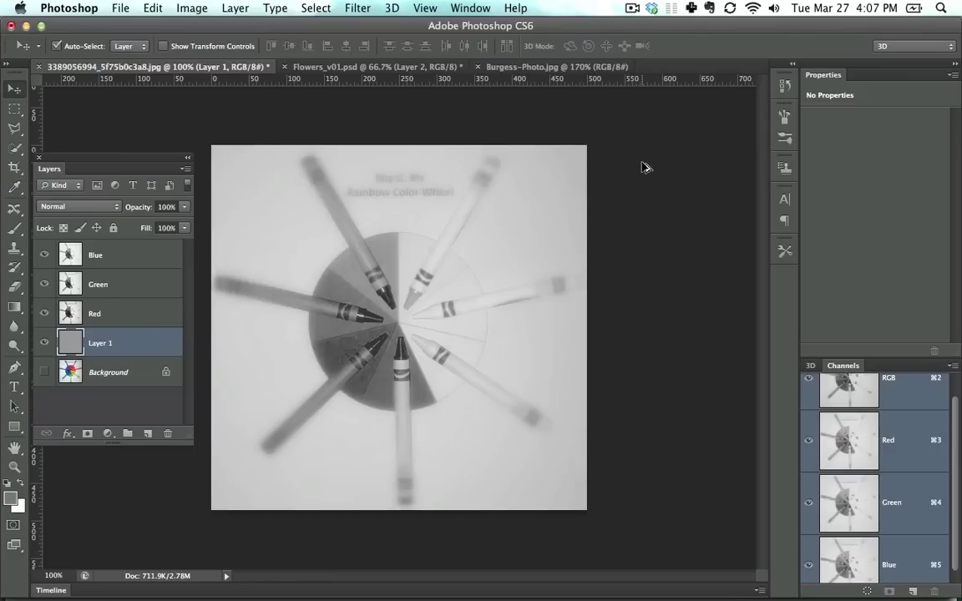
Raise the Red and Green channel layers' opacity, Green to roughly 67%
{"action": "left_click", "coordinate": [127, 317]}
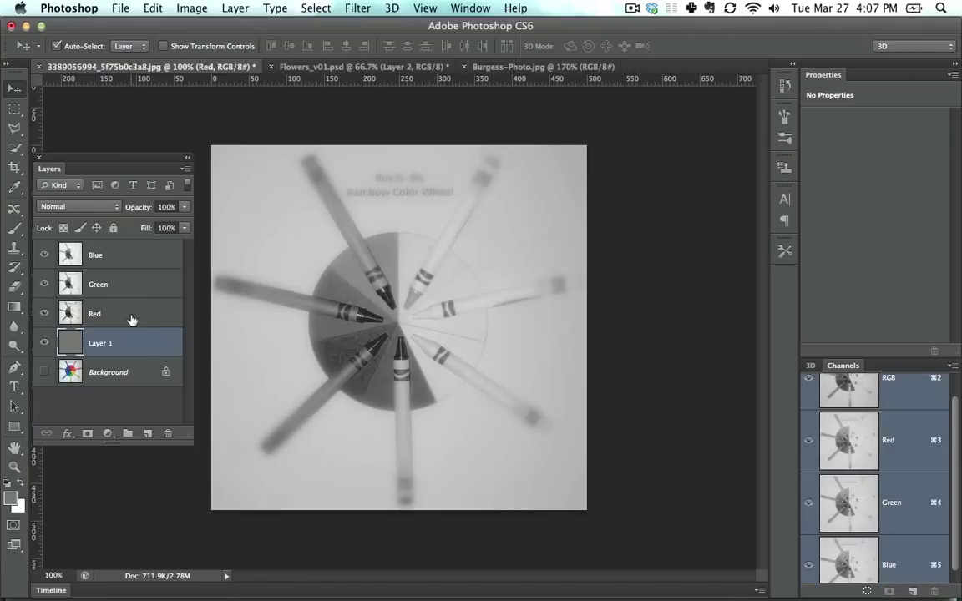
{"action": "left_click", "coordinate": [184, 206]}
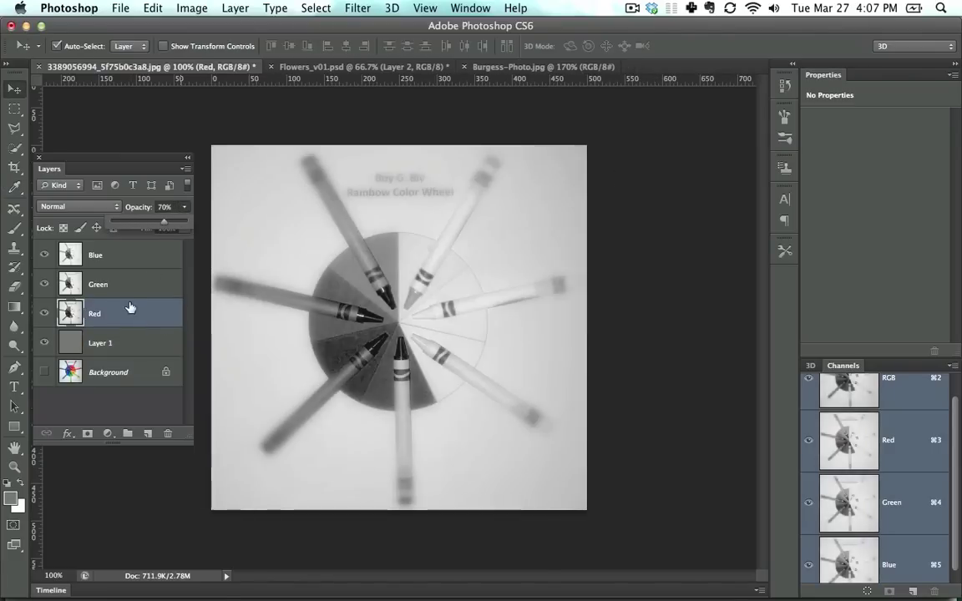
{"action": "left_click", "coordinate": [121, 284]}
{"action": "left_click", "coordinate": [182, 207]}
{"action": "left_click_drag", "start_coordinate": [170, 224], "coordinate": [185, 226]}
Set the Blue layer's opacity to 68%, then select the grey Layer 1
{"action": "left_click", "coordinate": [171, 255]}
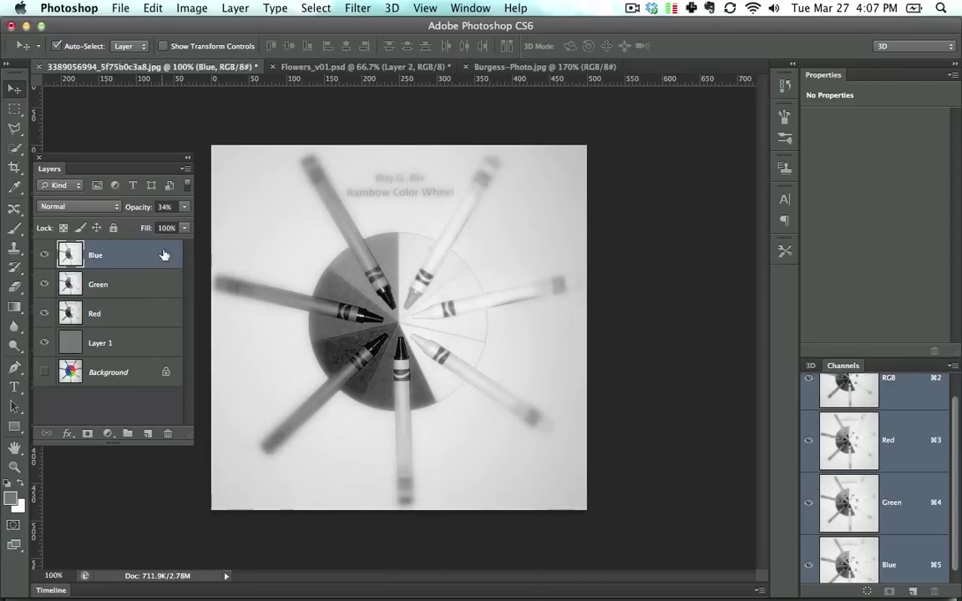
{"action": "left_click", "coordinate": [185, 206]}
{"action": "left_click_drag", "start_coordinate": [154, 221], "coordinate": [166, 222]}
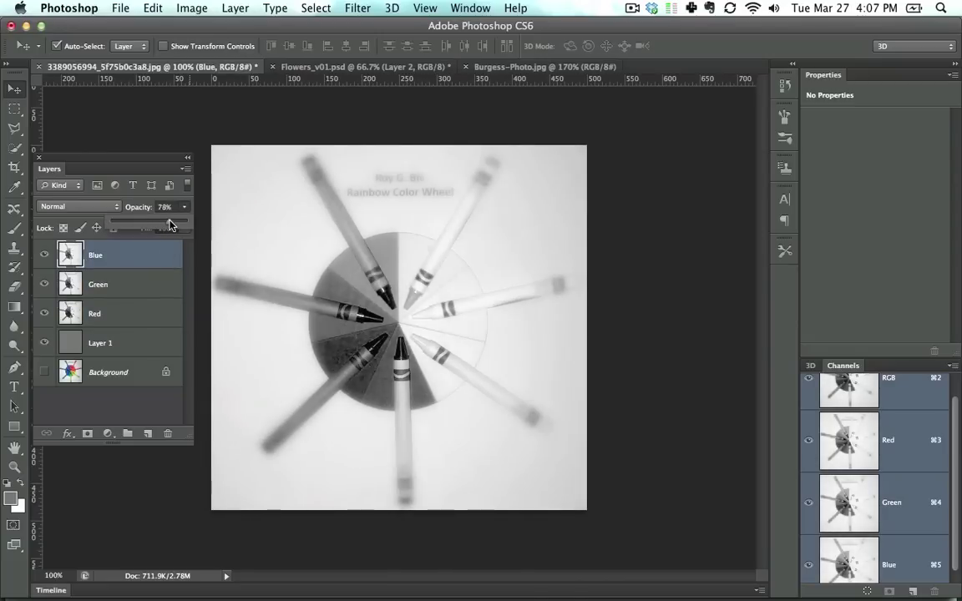
{"action": "left_click", "coordinate": [107, 276]}
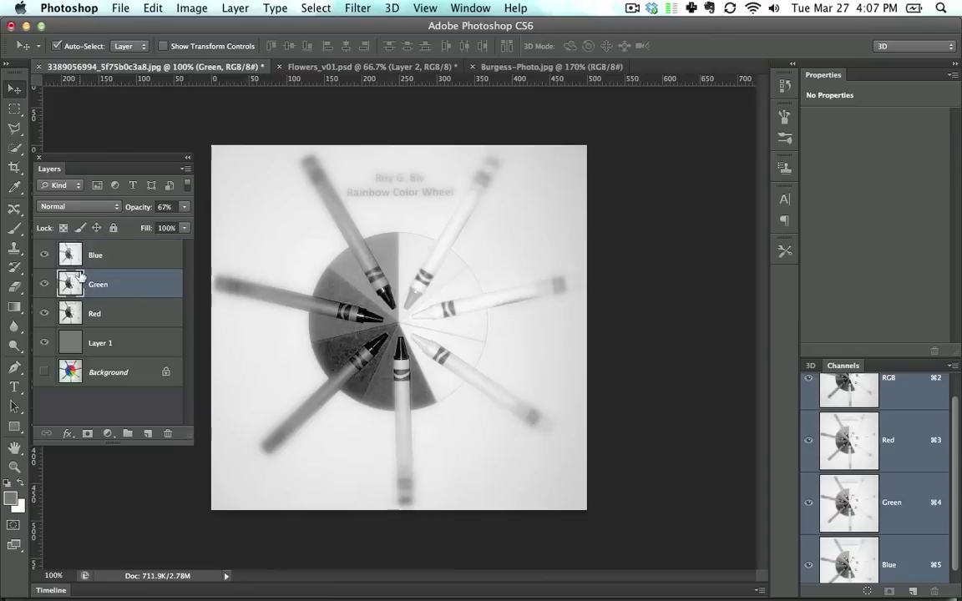
{"action": "left_click", "coordinate": [129, 258]}
{"action": "left_click", "coordinate": [184, 207]}
{"action": "left_click_drag", "start_coordinate": [167, 221], "coordinate": [162, 221]}
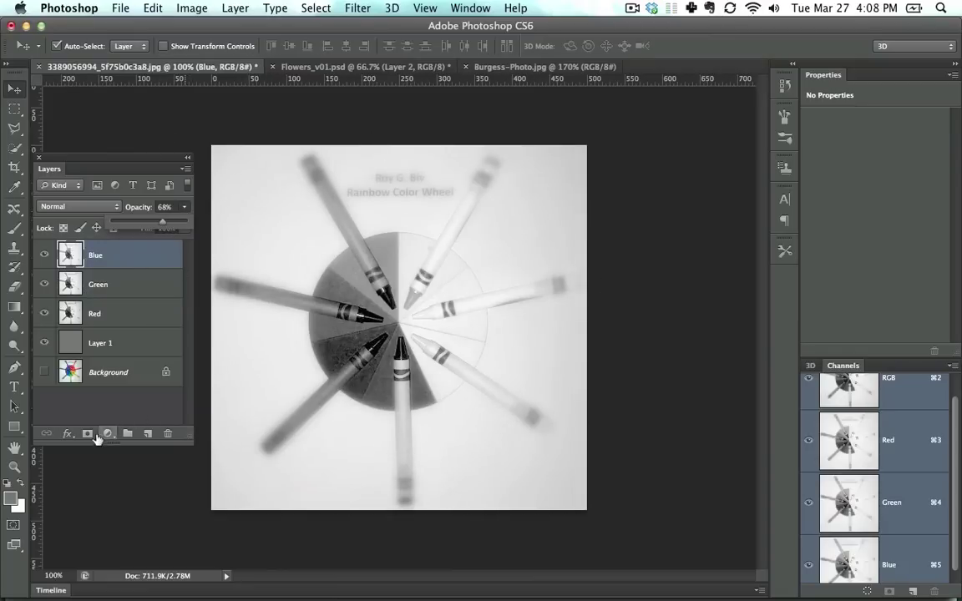
{"action": "left_click", "coordinate": [120, 335]}
Delete the Blue through Layer 1 layers, trial a Black & White layer with lighter Yellows, then delete it
{"action": "left_click", "coordinate": [129, 264], "text": "shift"}
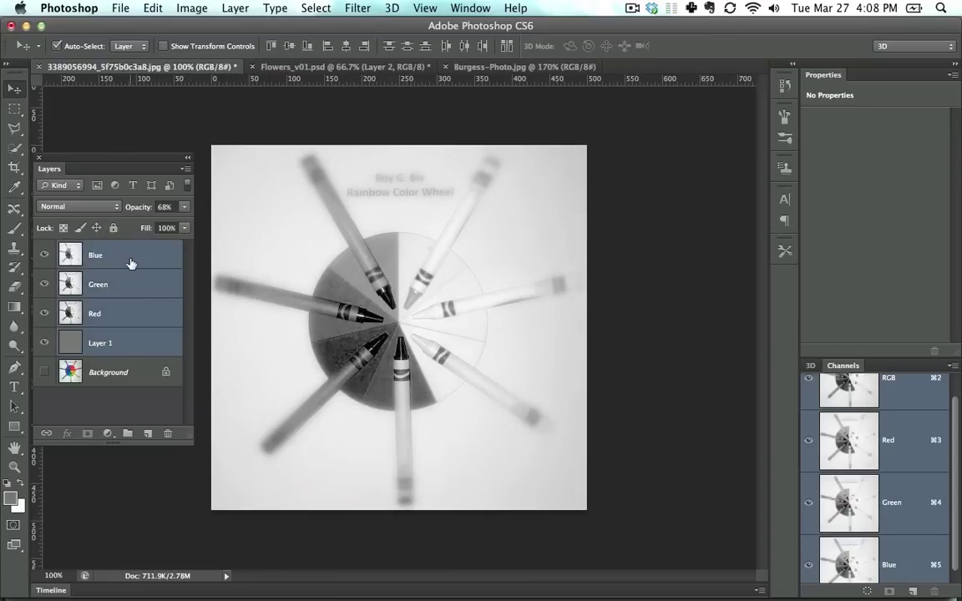
{"action": "key", "text": "BackSpace"}
{"action": "left_click", "coordinate": [107, 434]}
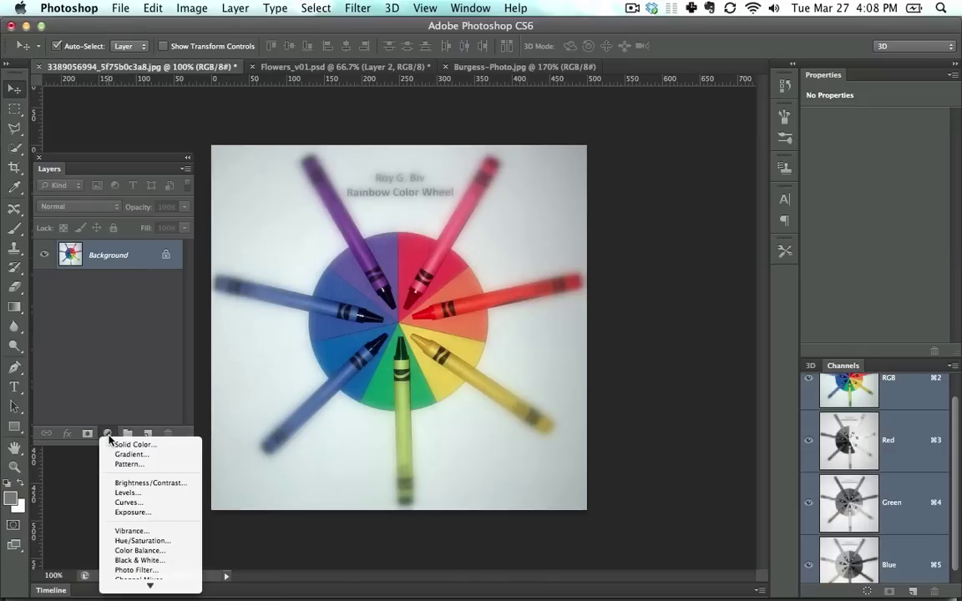
{"action": "left_click", "coordinate": [159, 565]}
{"action": "left_click_drag", "start_coordinate": [877, 202], "coordinate": [870, 242]}
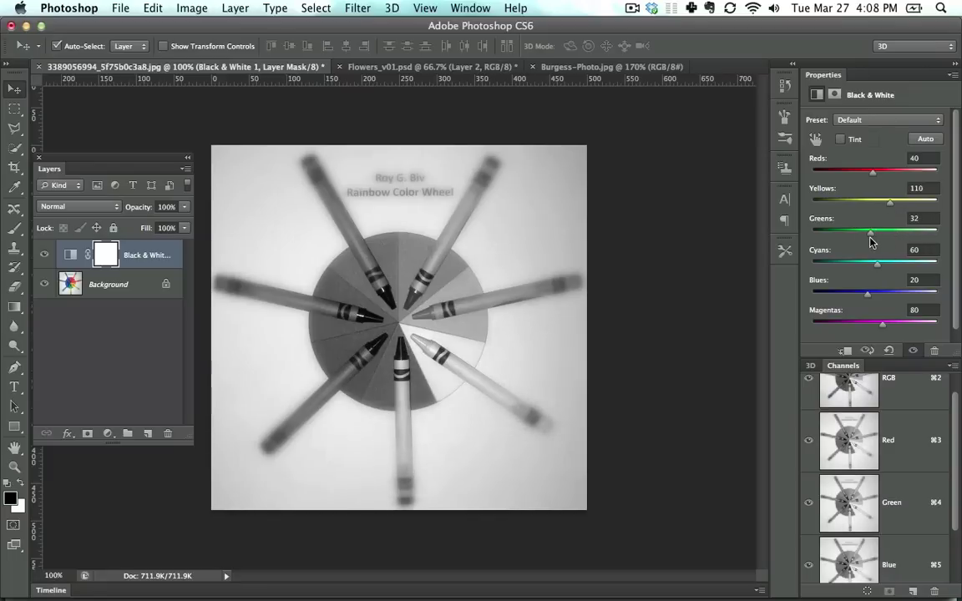
{"action": "left_click", "coordinate": [166, 265]}
{"action": "key", "text": "BackSpace"}
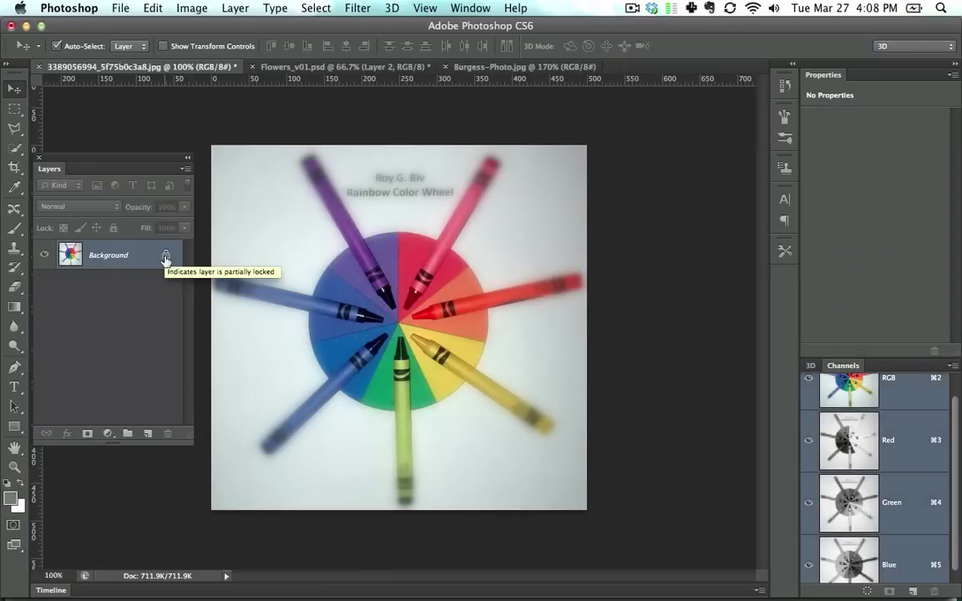
Add a Curves adjustment layer and lift the composite curve to brighten midtones
{"action": "left_click", "coordinate": [191, 7]}
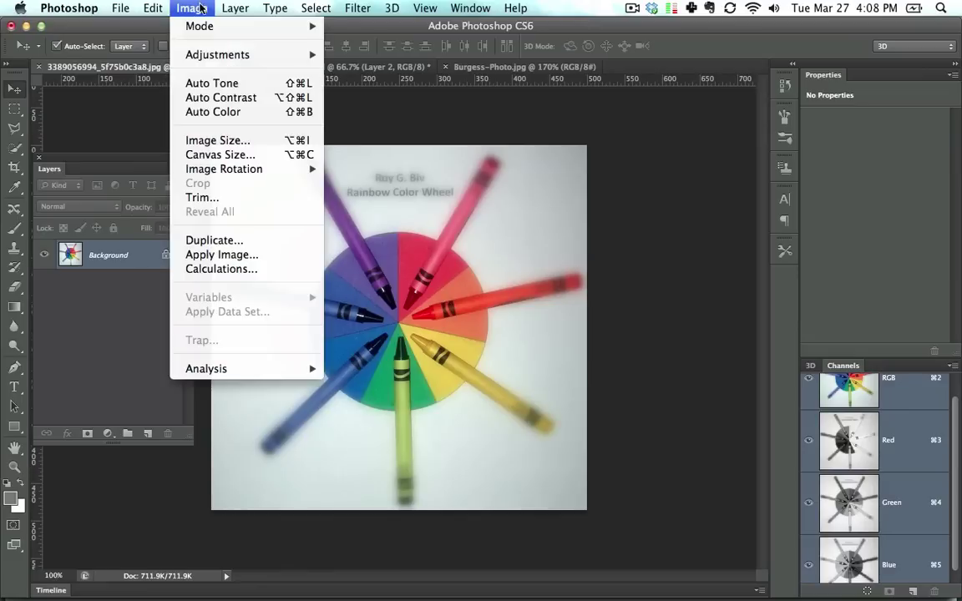
{"action": "left_click", "coordinate": [187, 383]}
{"action": "left_click", "coordinate": [107, 434]}
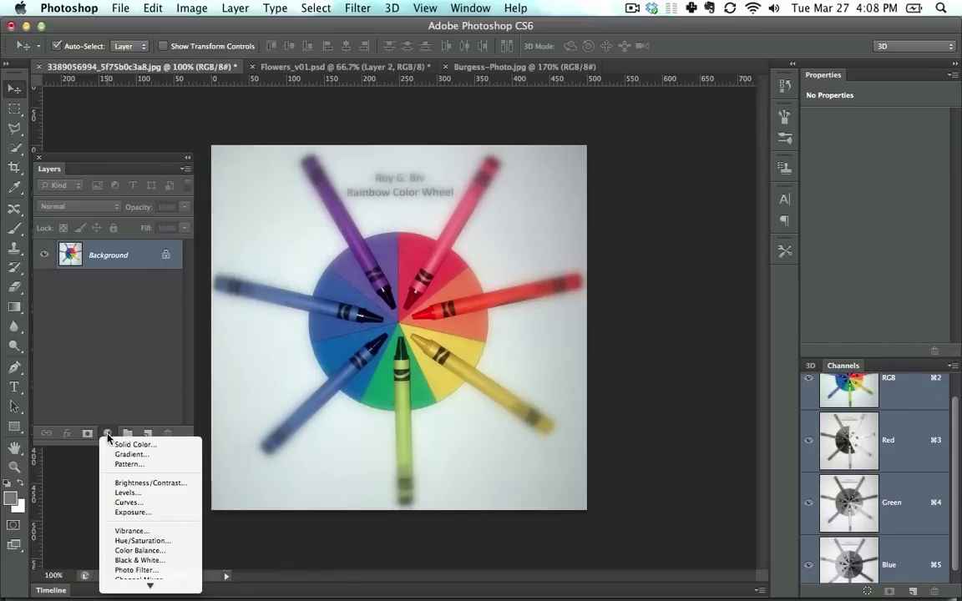
{"action": "left_click", "coordinate": [134, 499]}
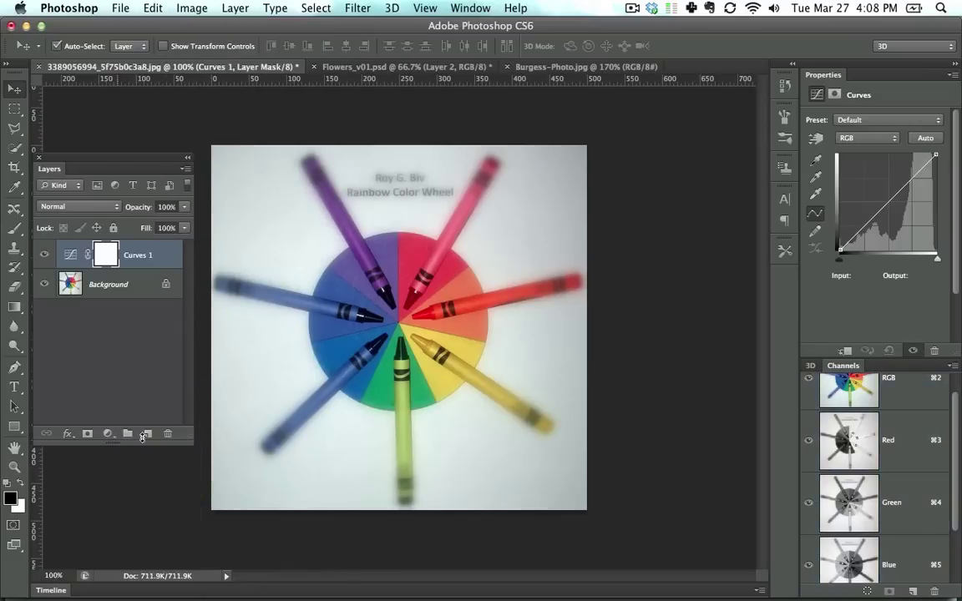
{"action": "left_click", "coordinate": [884, 142]}
{"action": "left_click", "coordinate": [885, 142]}
{"action": "left_click_drag", "start_coordinate": [887, 204], "coordinate": [886, 182]}
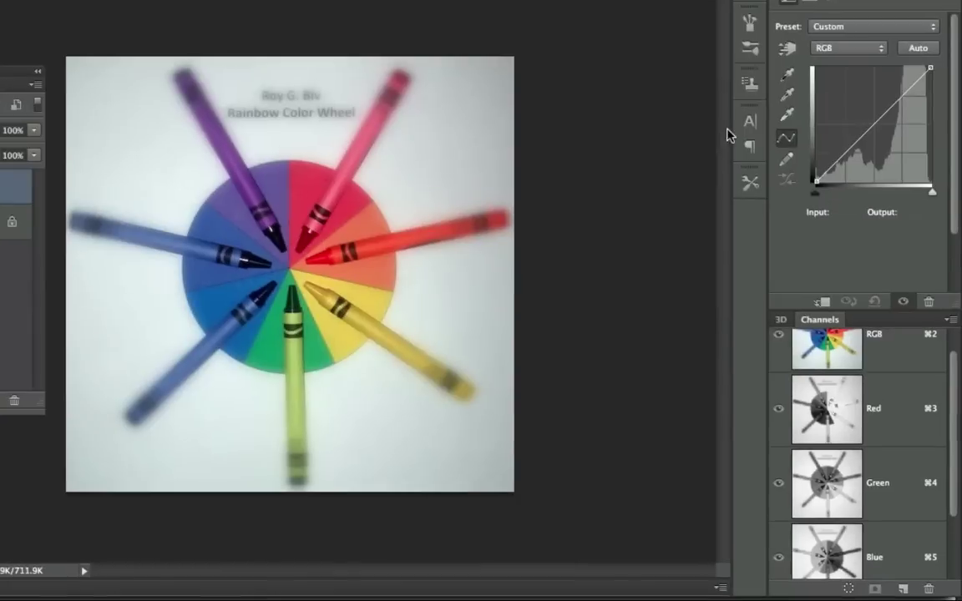
Pull the Red curve down for a cyan tint and the Green curve for magenta
{"action": "left_click", "coordinate": [863, 137]}
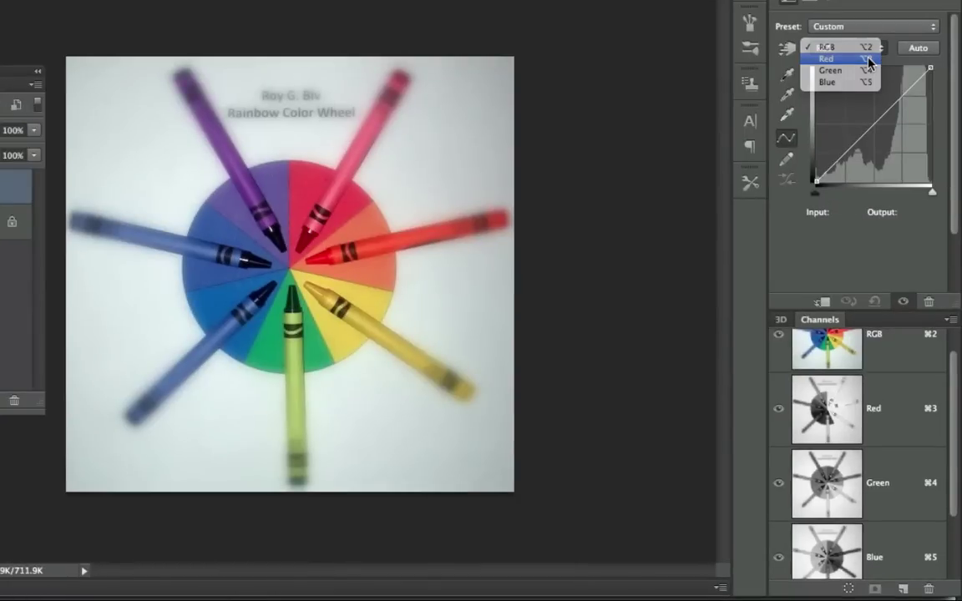
{"action": "left_click", "coordinate": [870, 60]}
{"action": "left_click_drag", "start_coordinate": [889, 127], "coordinate": [763, 320]}
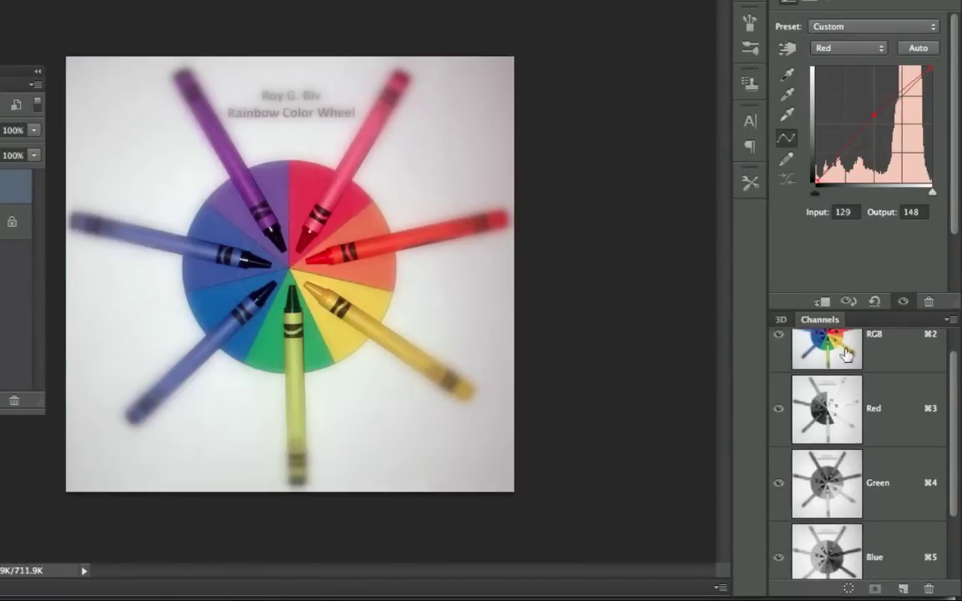
{"action": "left_click", "coordinate": [848, 48]}
{"action": "left_click", "coordinate": [827, 53]}
{"action": "left_click_drag", "start_coordinate": [892, 106], "coordinate": [641, 118]}
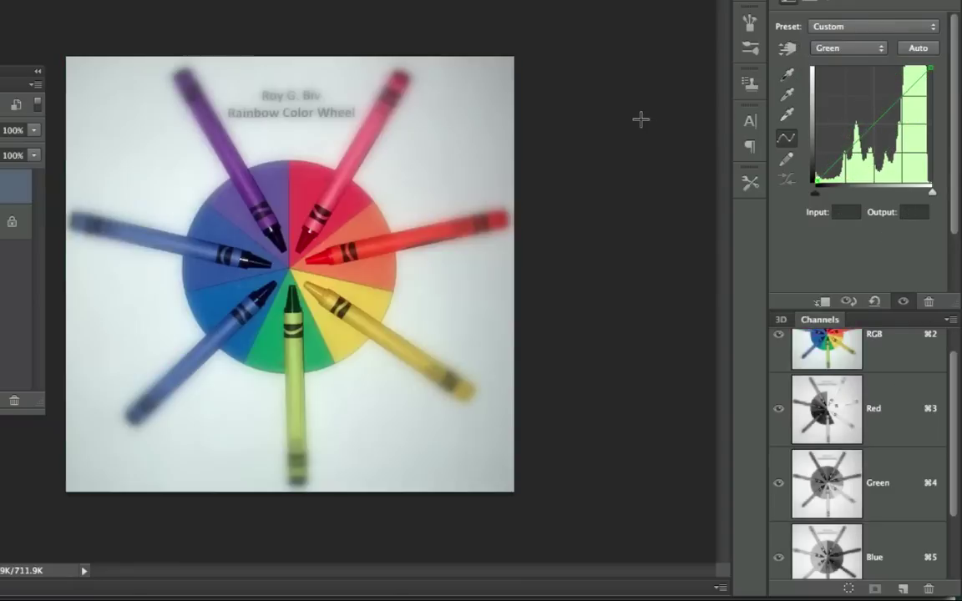
Remove the green point, pull the Blue curve down for yellow, then return to the RGB curve
{"action": "left_click", "coordinate": [875, 47]}
{"action": "left_click", "coordinate": [827, 58]}
{"action": "left_click_drag", "start_coordinate": [880, 118], "coordinate": [668, 155]}
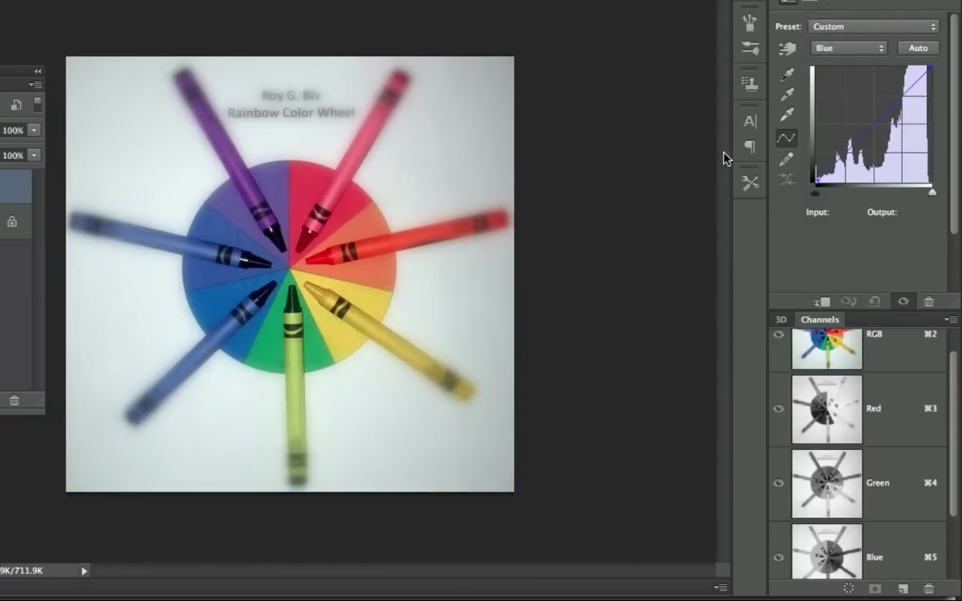
{"action": "left_click", "coordinate": [835, 49]}
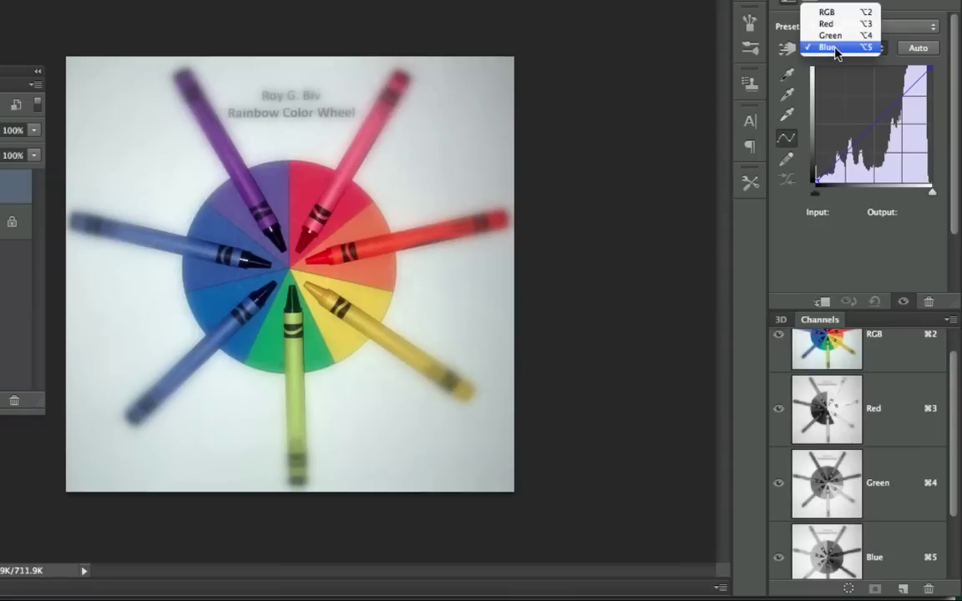
{"action": "left_click", "coordinate": [826, 12]}
{"action": "left_click", "coordinate": [844, 48]}
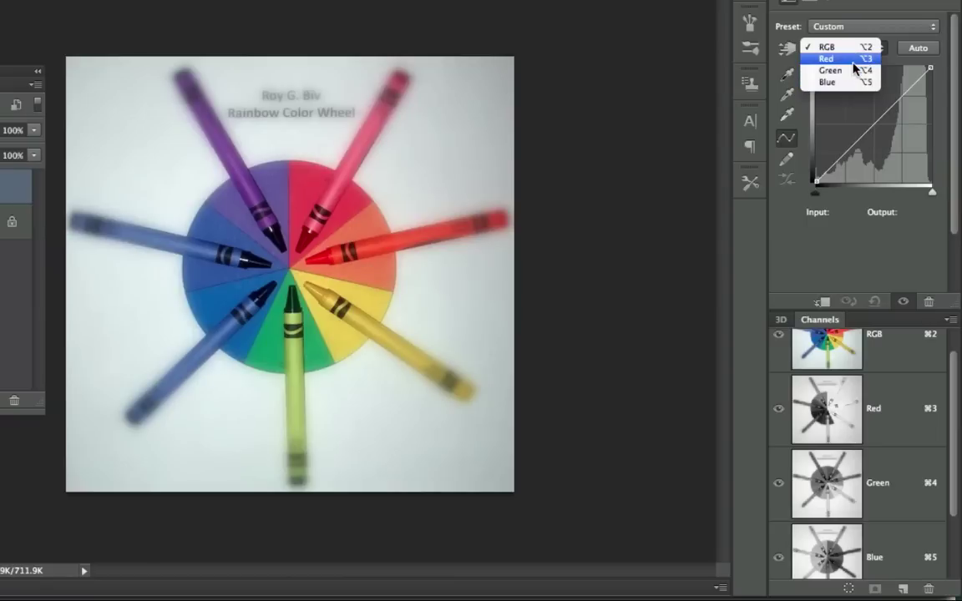
Raise the Red curve to tint the wheel pink, then lower it and delete the point
{"action": "left_click", "coordinate": [854, 60]}
{"action": "left_click_drag", "start_coordinate": [870, 128], "coordinate": [870, 101]}
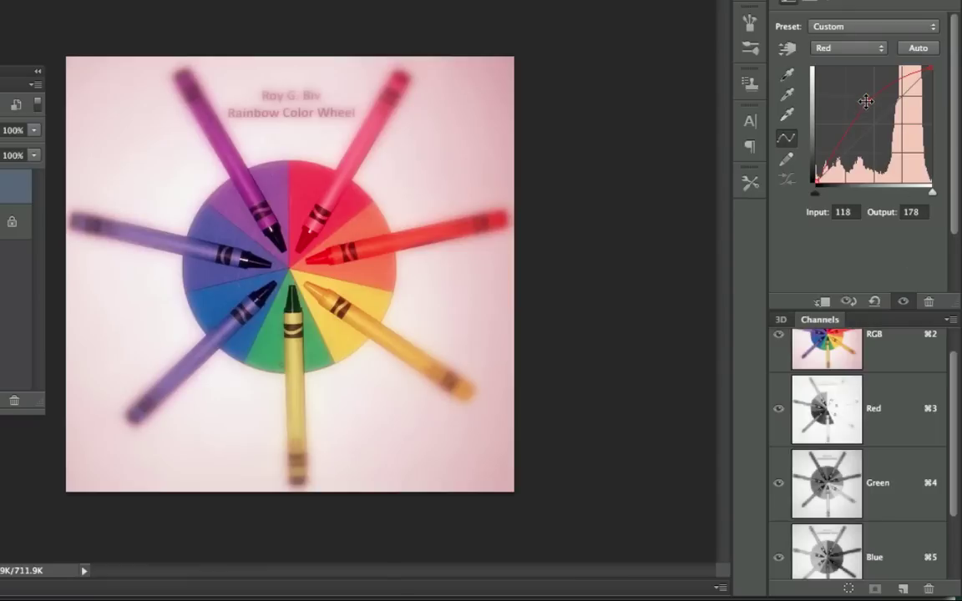
{"action": "left_click_drag", "start_coordinate": [869, 104], "coordinate": [880, 151]}
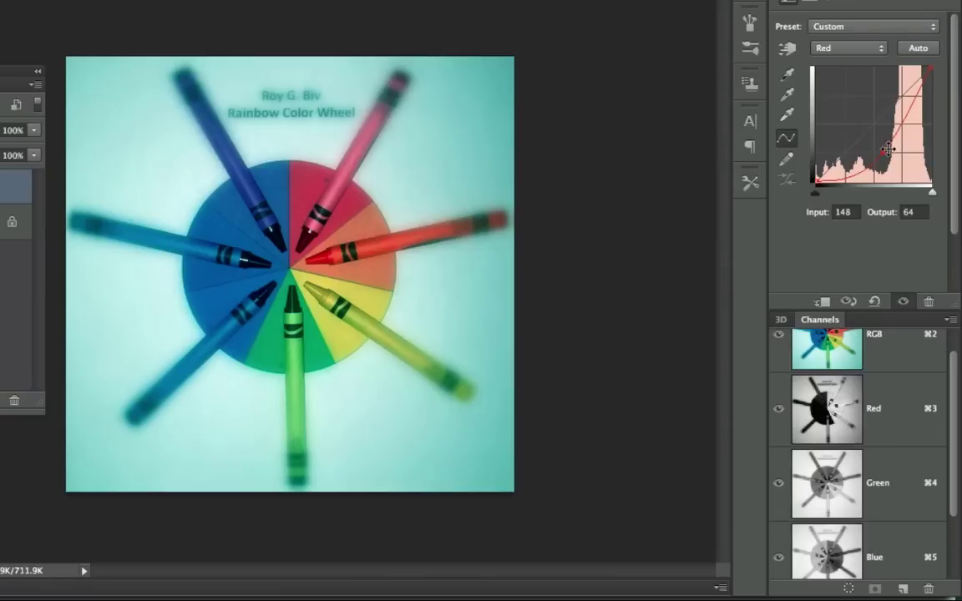
{"action": "left_click_drag", "start_coordinate": [888, 149], "coordinate": [836, 318]}
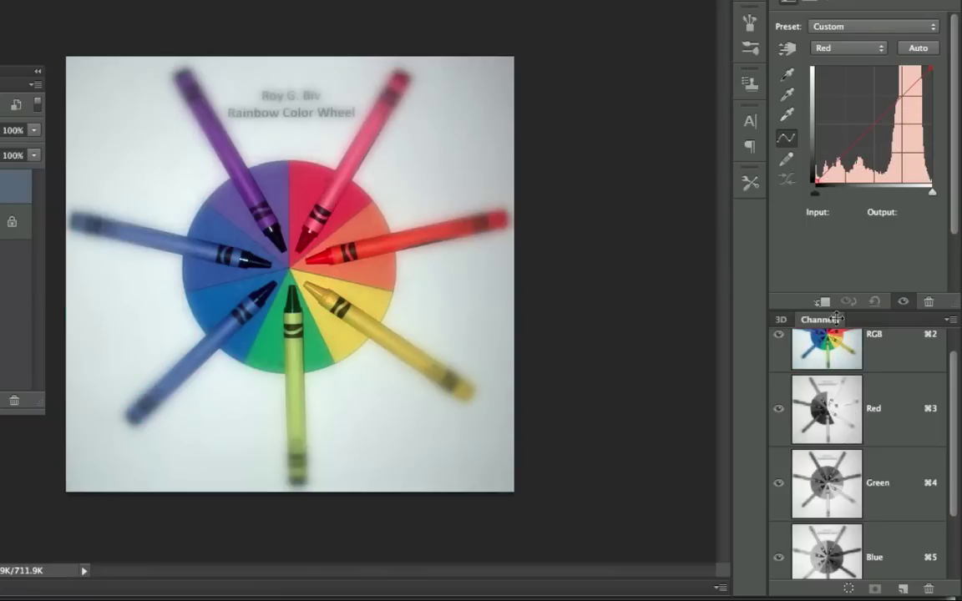
Bend the Green curve to tint the wheel magenta, then remove the point to neutralise it
{"action": "left_click", "coordinate": [900, 464]}
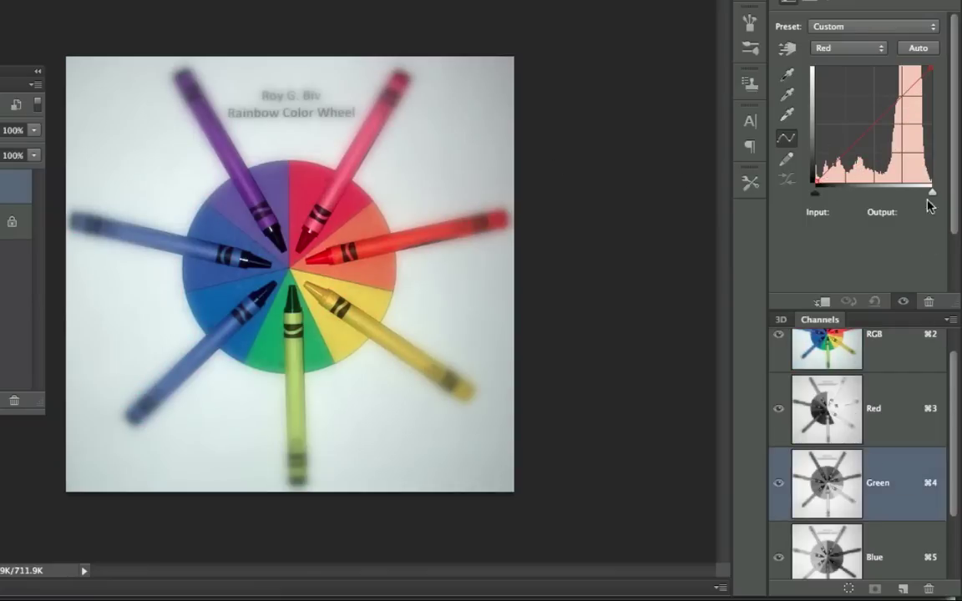
{"action": "left_click_drag", "start_coordinate": [879, 121], "coordinate": [485, 188]}
{"action": "left_click", "coordinate": [848, 47]}
{"action": "left_click", "coordinate": [847, 60]}
{"action": "left_click_drag", "start_coordinate": [875, 134], "coordinate": [855, 50]}
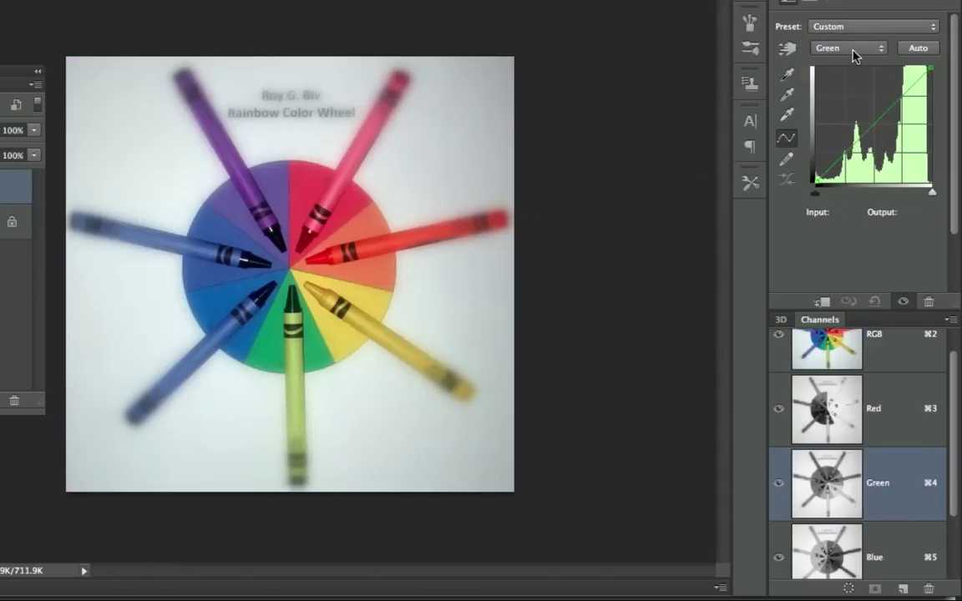
{"action": "left_click", "coordinate": [855, 47]}
Lift the Blue curve for a blue cast, then return to the composite RGB channel
{"action": "left_click", "coordinate": [823, 58]}
{"action": "left_click_drag", "start_coordinate": [866, 122], "coordinate": [672, 142]}
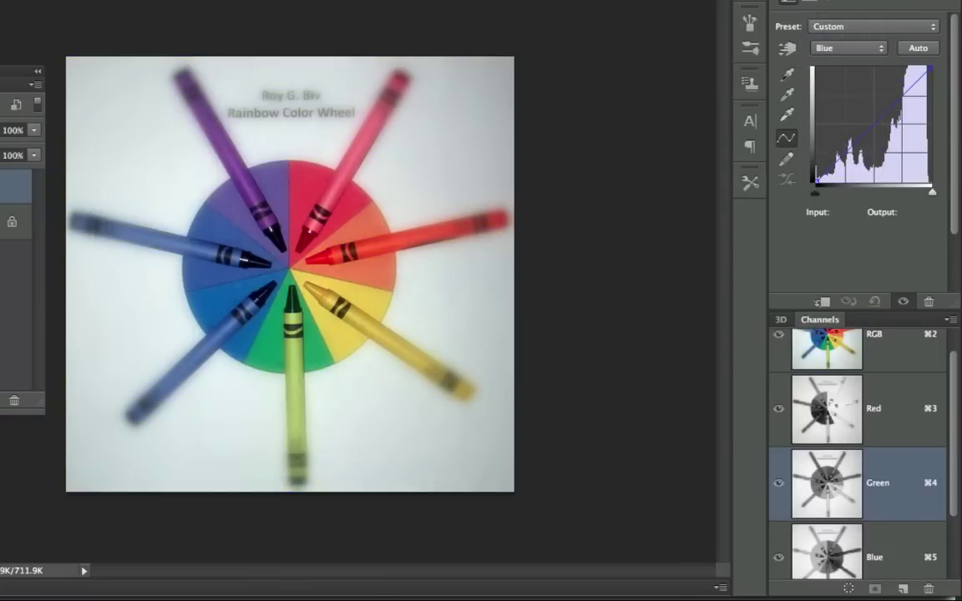
{"action": "key", "text": "alt+2"}
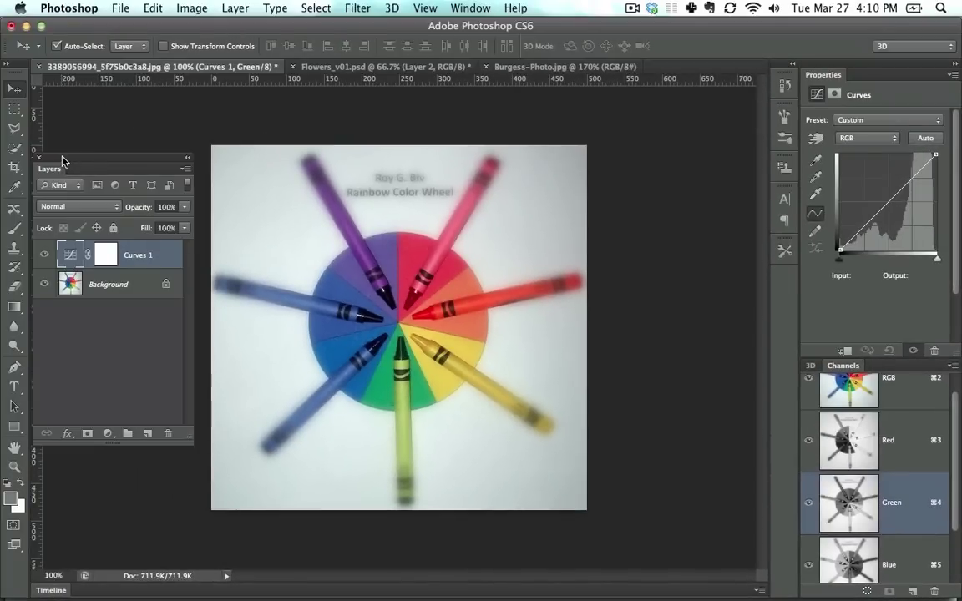
{"action": "left_click", "coordinate": [900, 405]}
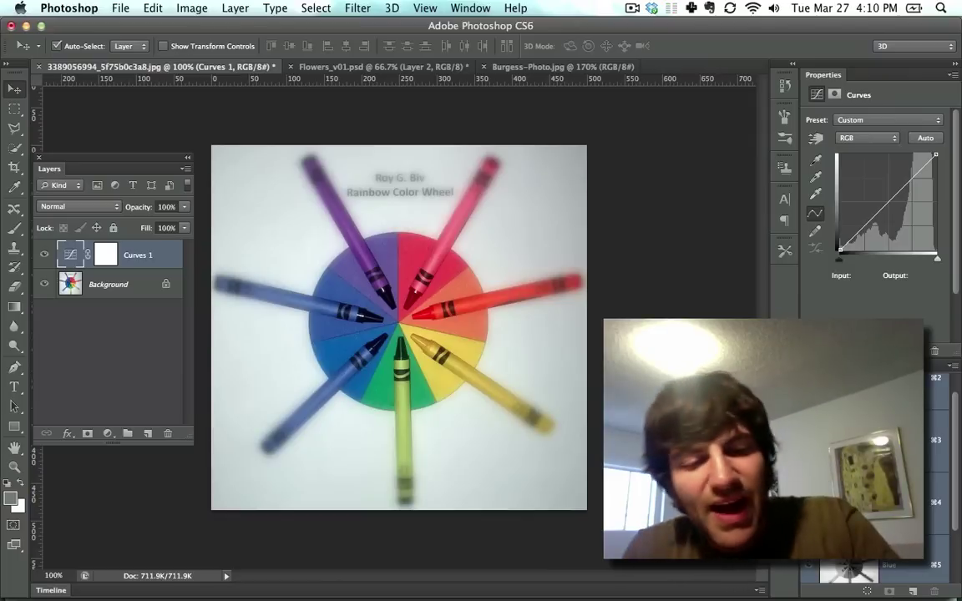
{"action": "key", "text": "super+Tab"}
{"action": "key", "text": "super+Tab"}
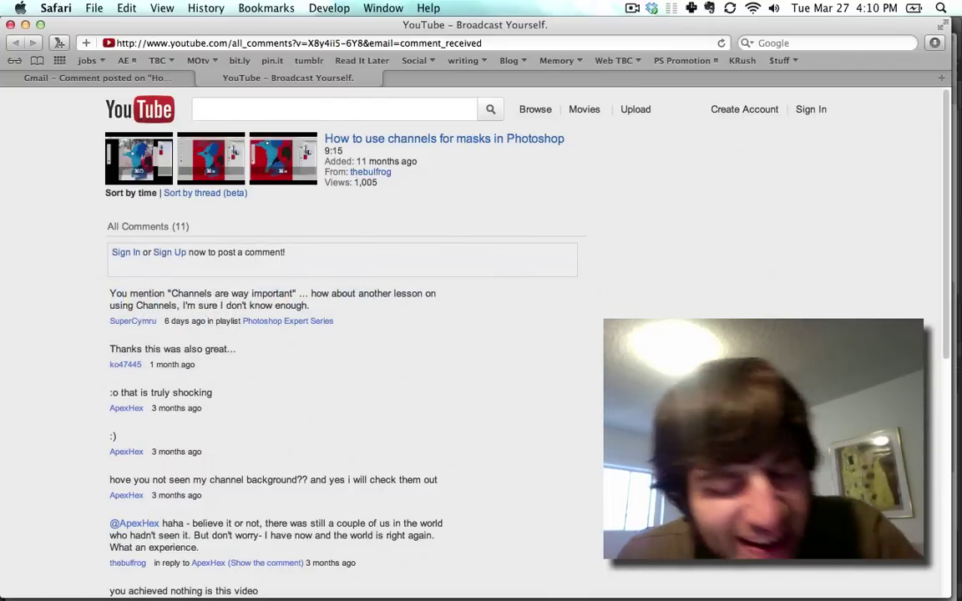
{"action": "key", "text": "super+Tab"}
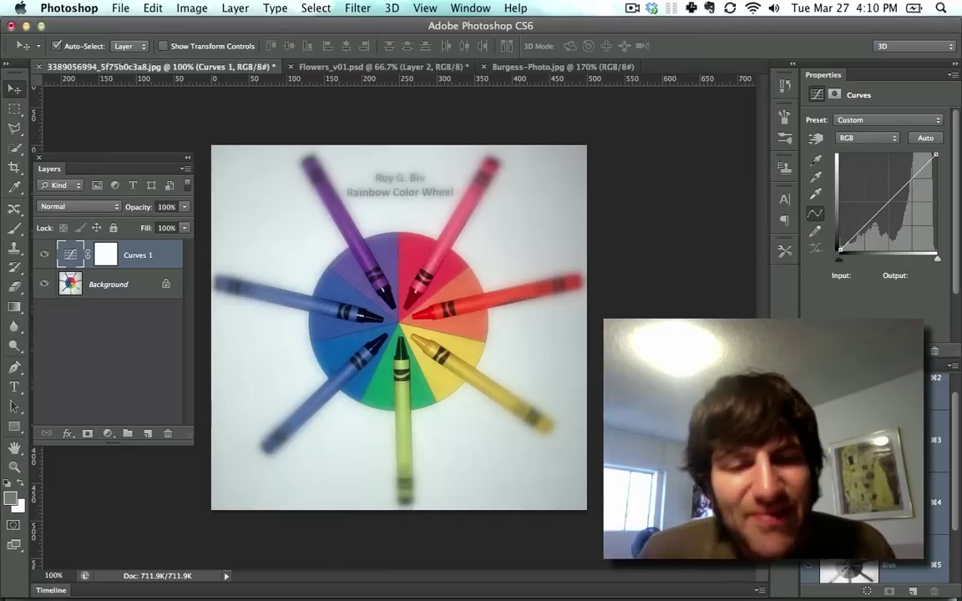